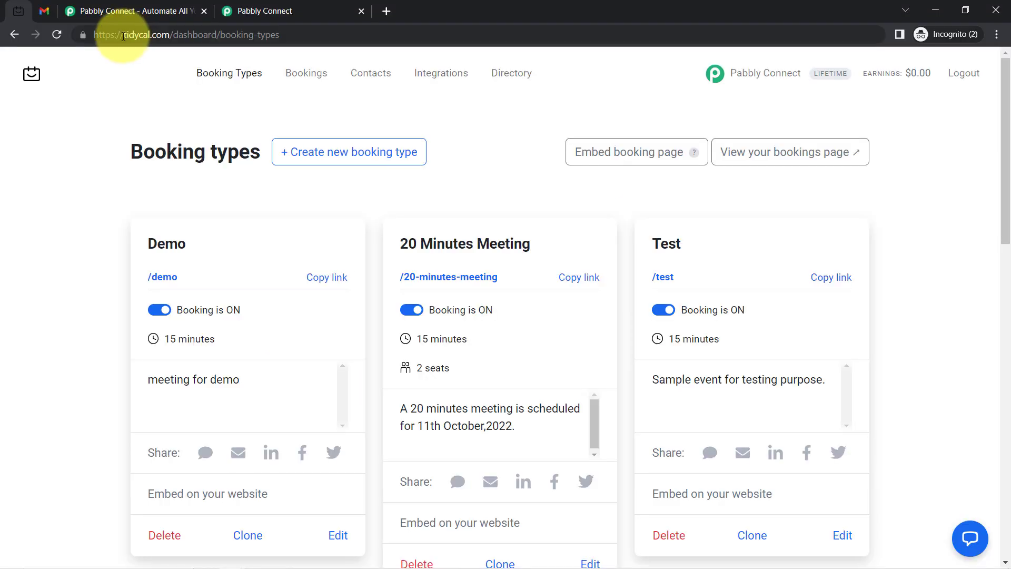
# Scroll the Booking Types dashboard to the 30-minute Appointment Booking for Salon card
pyautogui.moveTo(1004, 98); pyautogui.dragTo(970, 316)
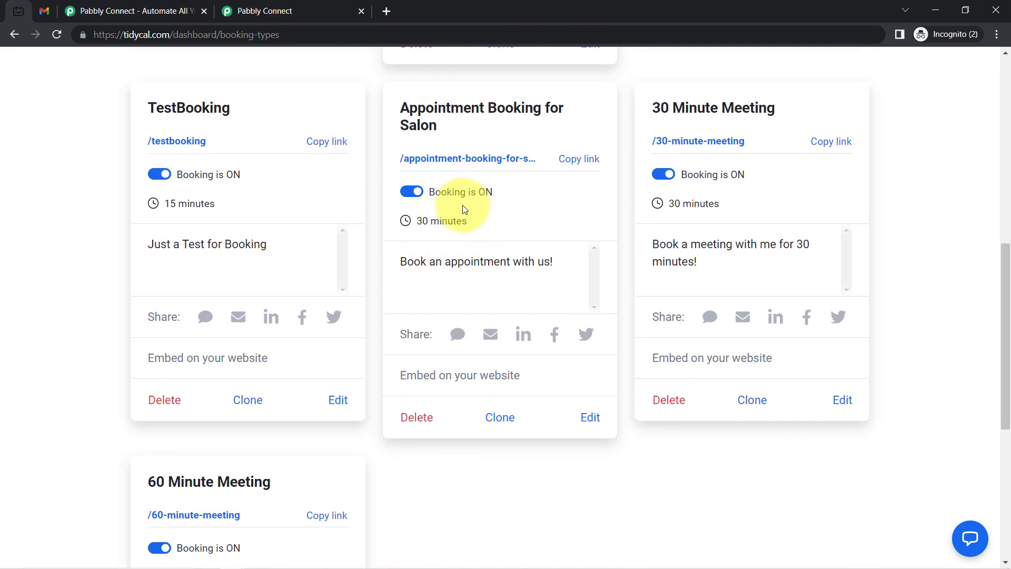
pyautogui.moveTo(463, 221); pyautogui.dragTo(416, 221)
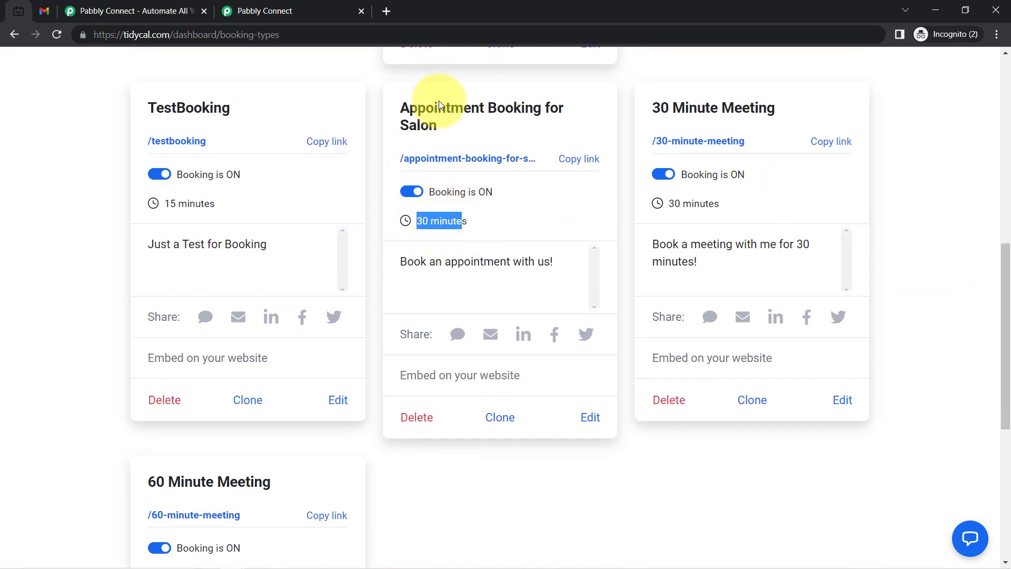
# Open the salon booking page in a new tab, confirm Gmail's Primary inbox is empty, and reach pabbly.com
pyautogui.click(446, 160)
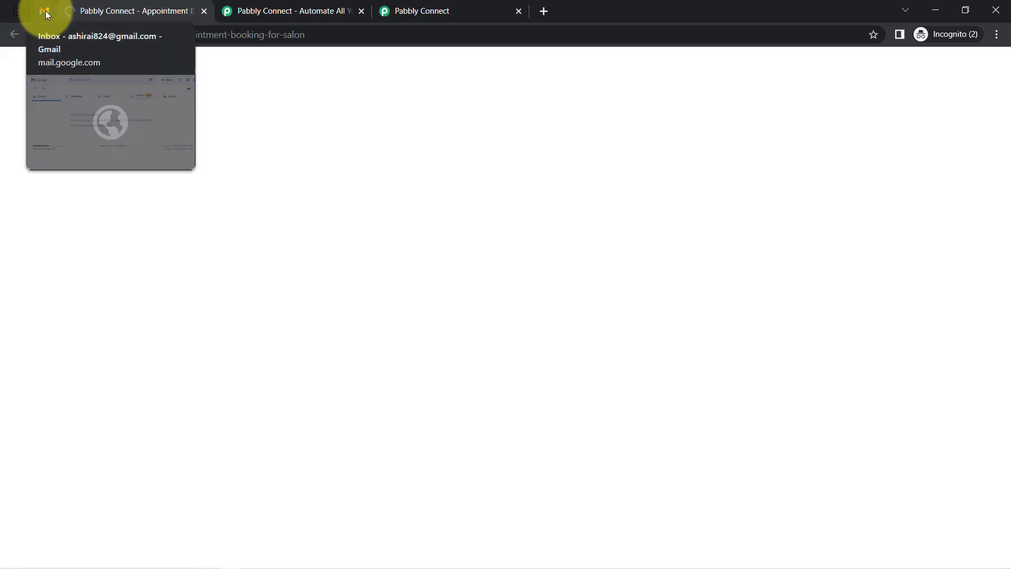
pyautogui.click(42, 11)
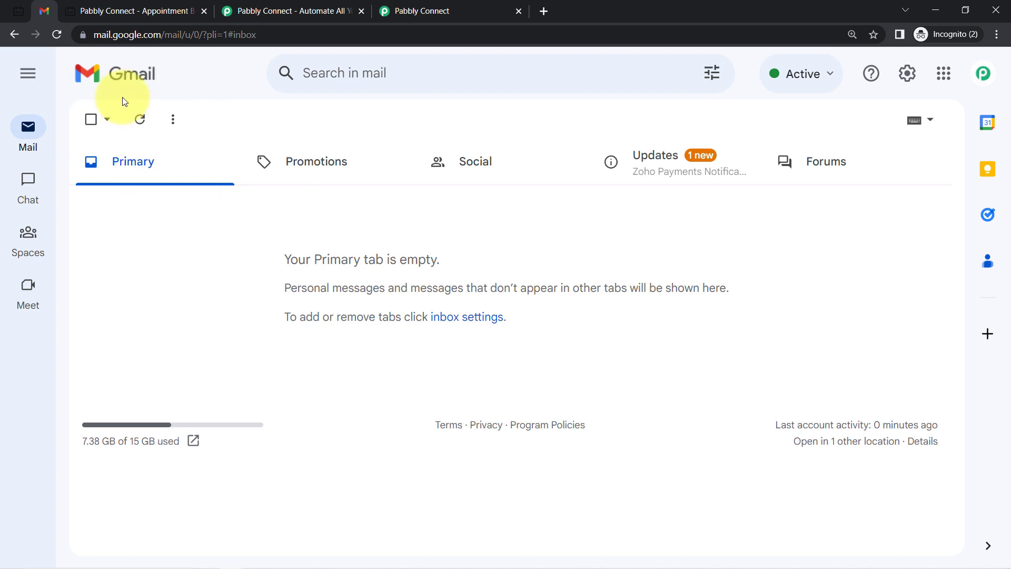
pyautogui.click(17, 12)
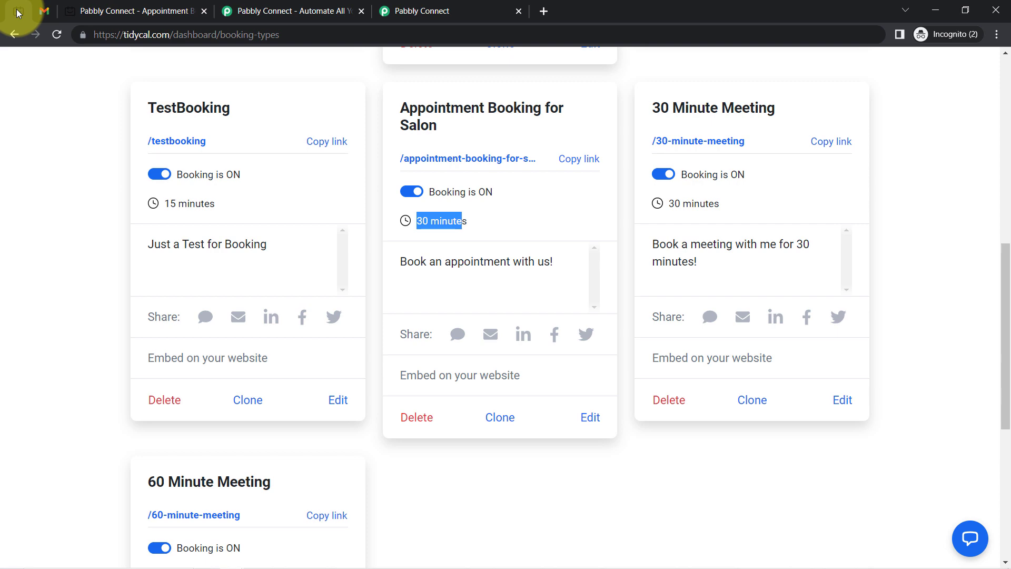
pyautogui.click(42, 9)
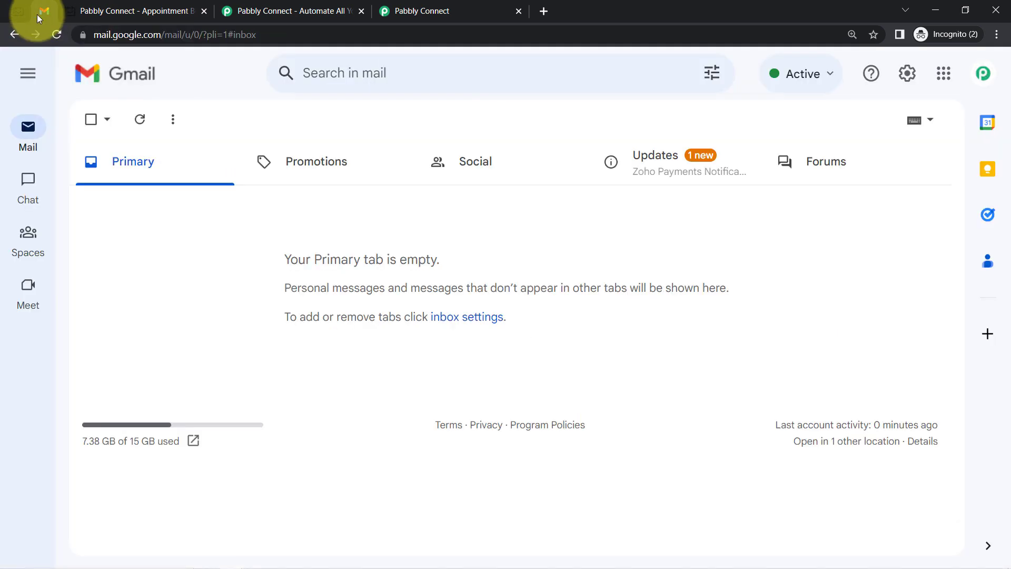
pyautogui.click(277, 11)
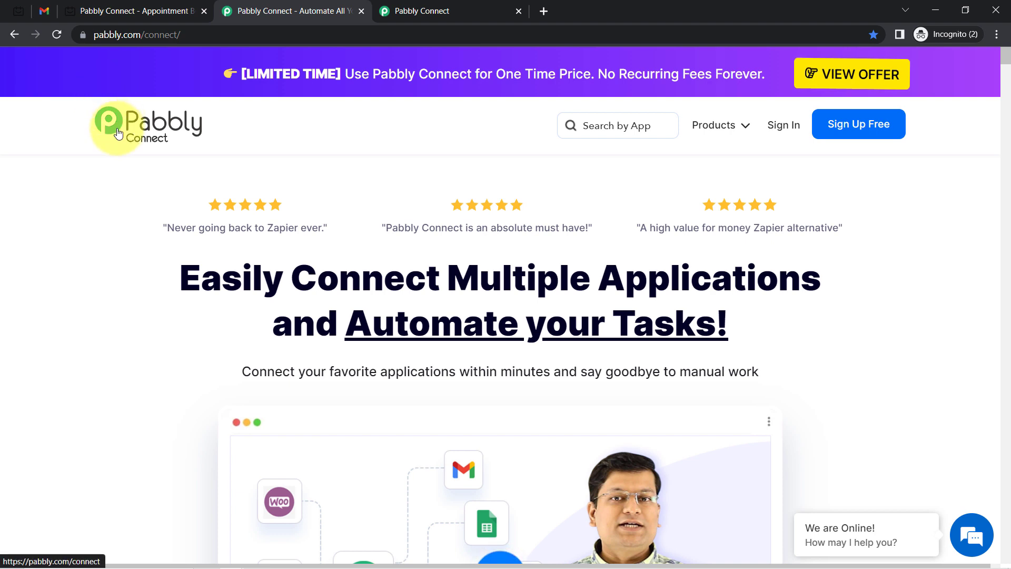
# Bring up the Pabbly Connect Dashboard showing 128343 tasks remaining and an empty Home folder
pyautogui.moveTo(200, 277); pyautogui.dragTo(695, 328)
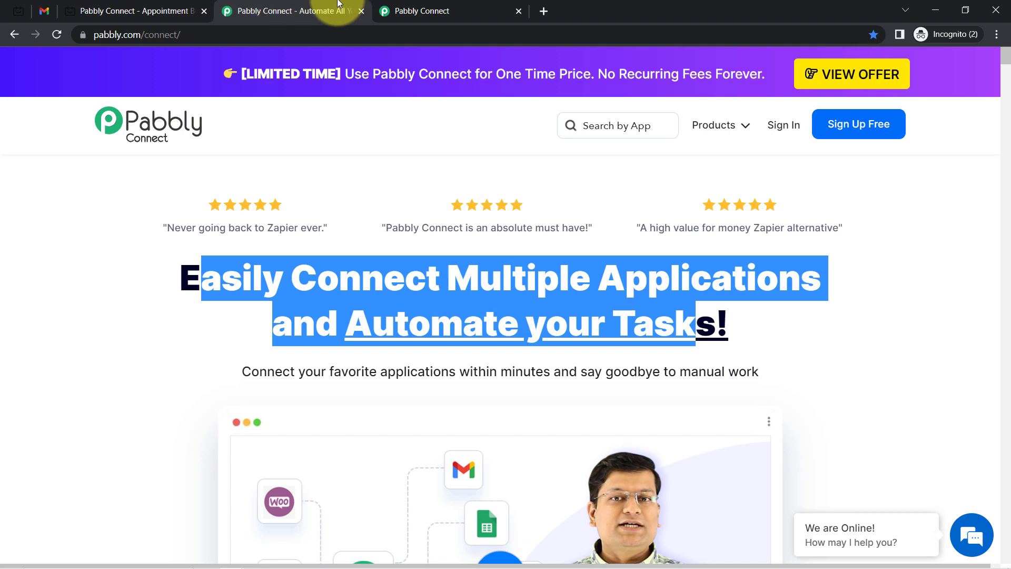
pyautogui.click(459, 9)
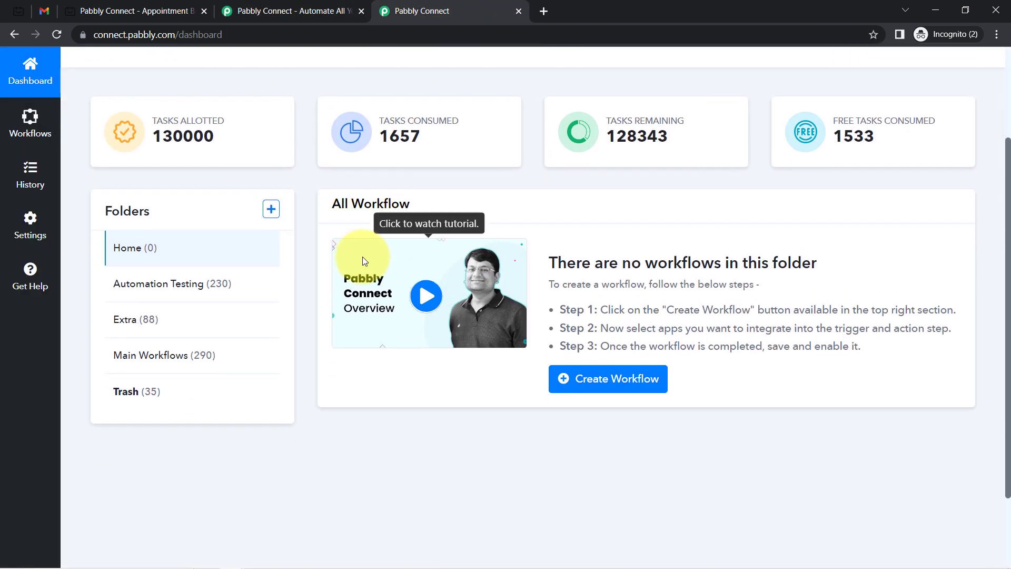
pyautogui.scroll(2, 361, 258)
pyautogui.click(255, 5)
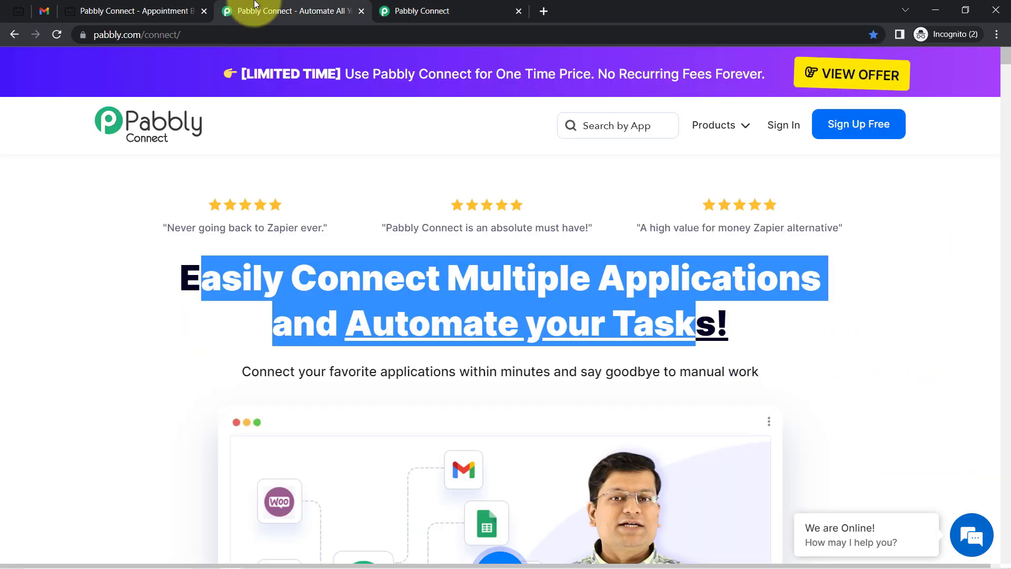
pyautogui.click(141, 279)
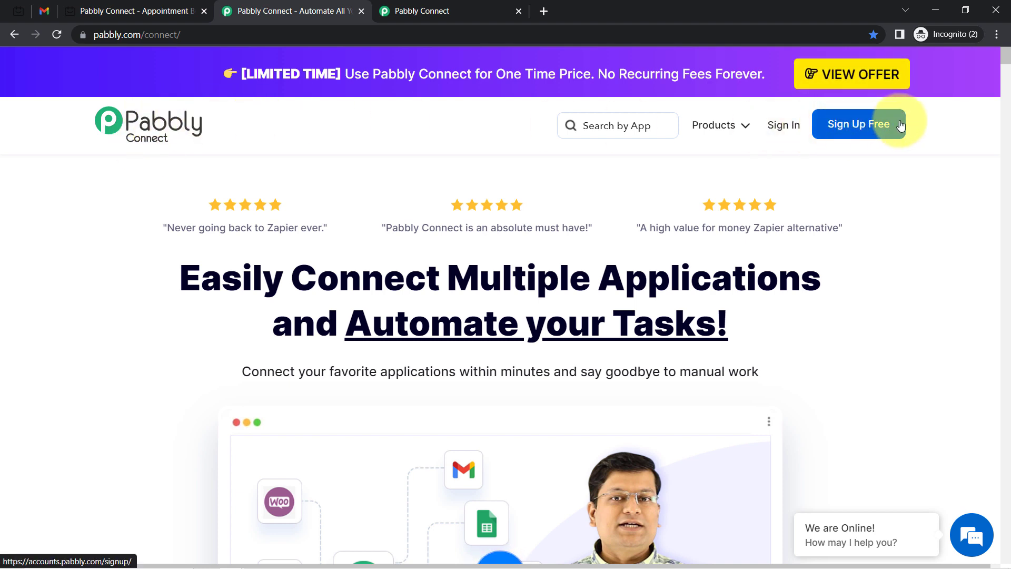
pyautogui.click(445, 7)
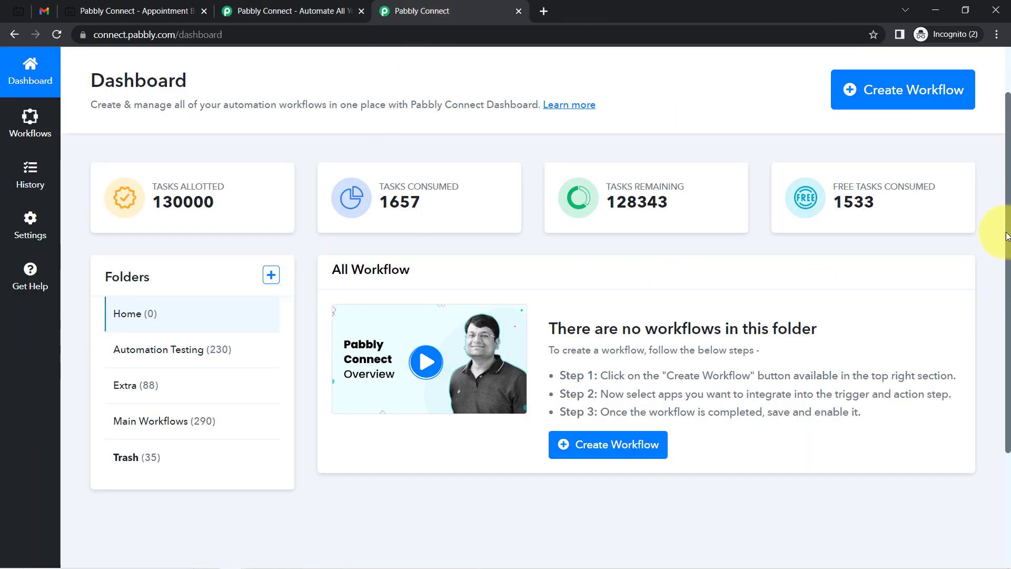
pyautogui.scroll(2, 1001, 211)
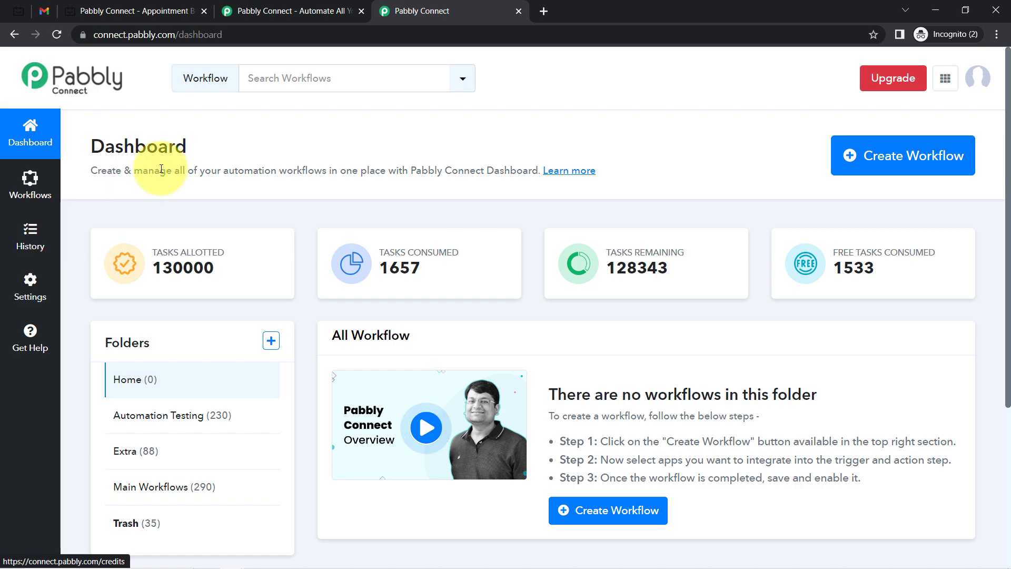
pyautogui.moveTo(106, 152); pyautogui.dragTo(175, 154)
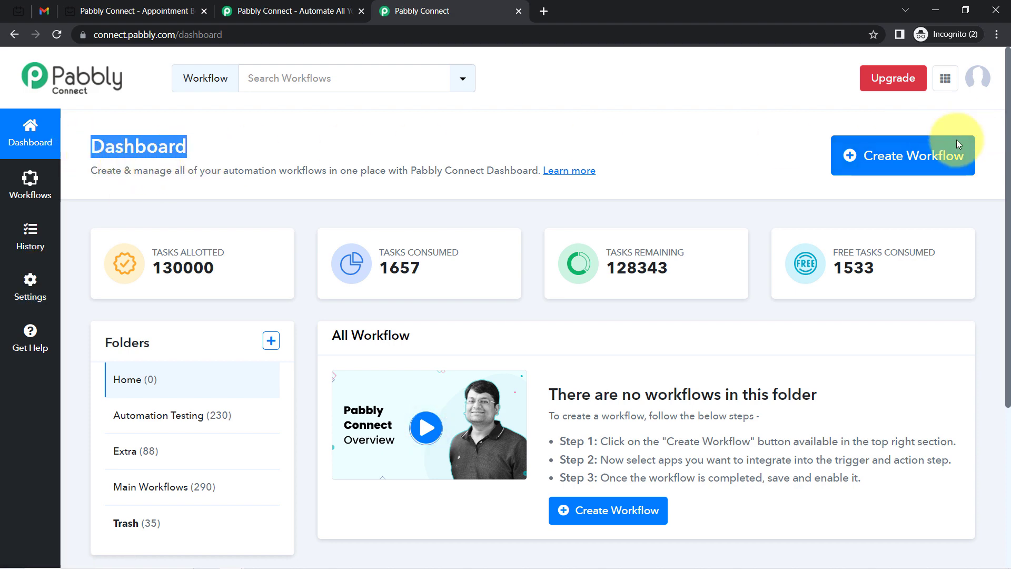
# Create a workflow named 'Automatically Send Email for Every TidyCal Booking'
pyautogui.click(918, 156)
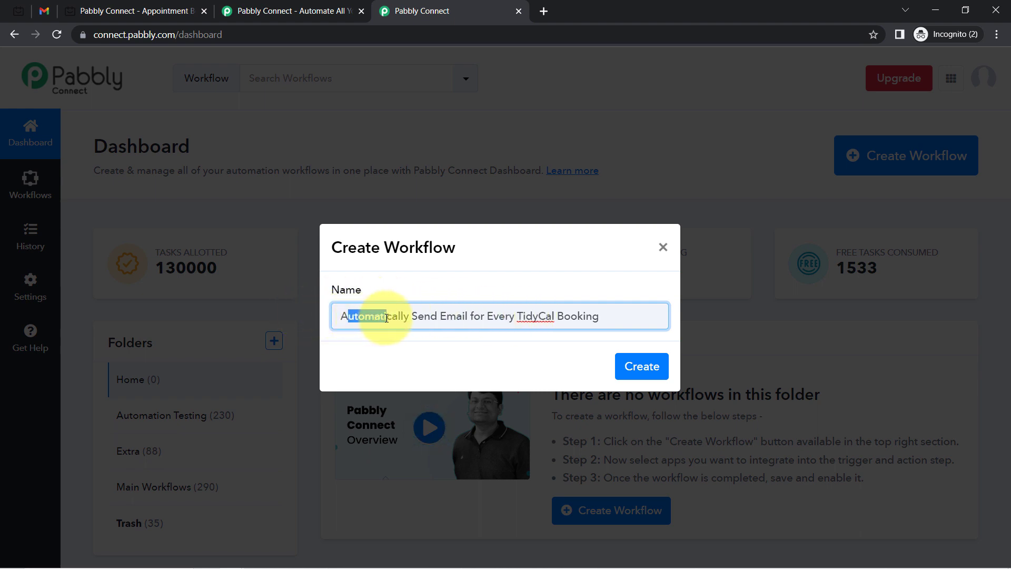
pyautogui.moveTo(386, 317); pyautogui.dragTo(632, 324)
pyautogui.click(641, 323)
pyautogui.click(641, 366)
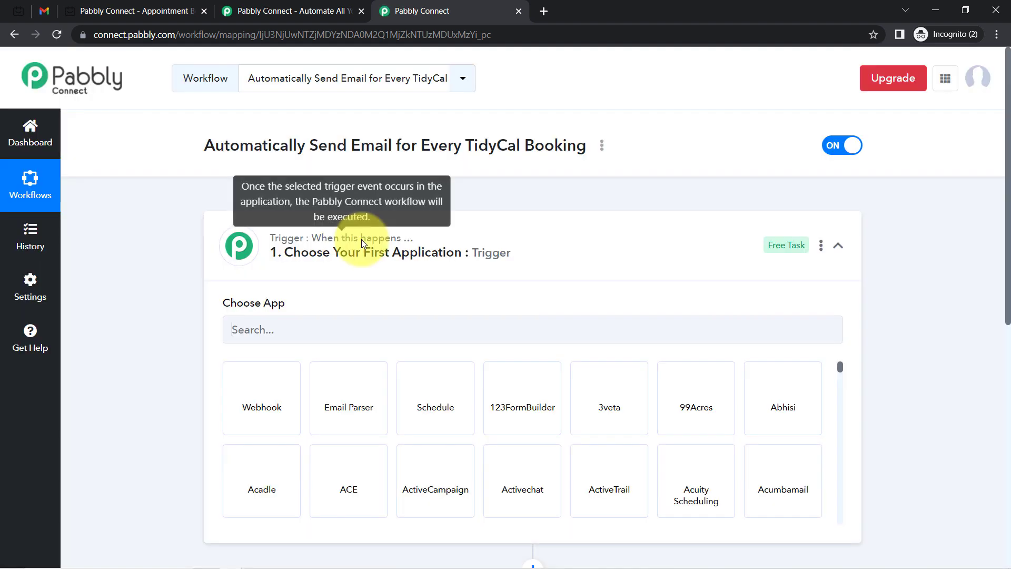
# Search 'tid' in the trigger step's app list and pick Tidycal as the trigger app
pyautogui.click(413, 241)
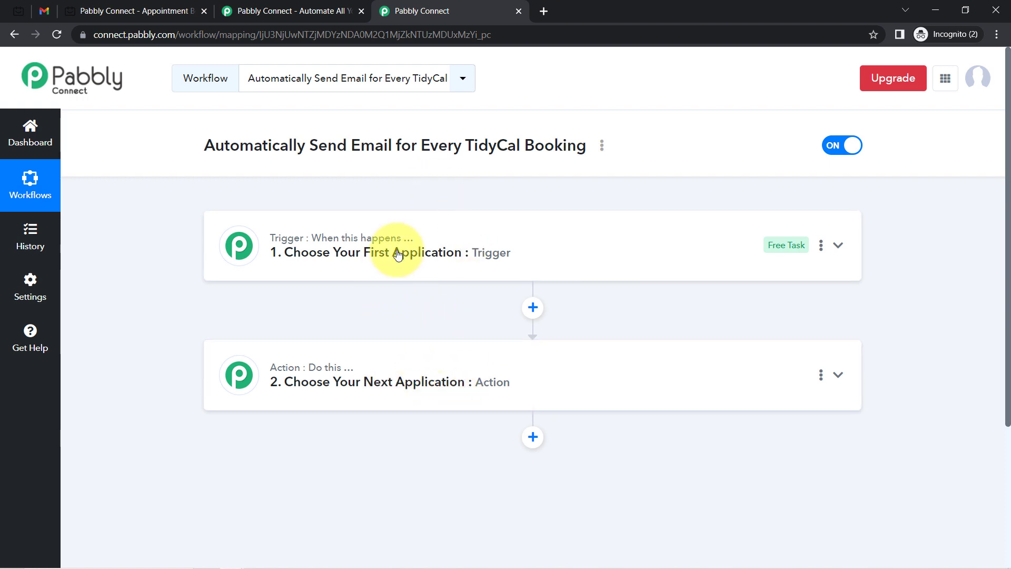
pyautogui.click(415, 253)
pyautogui.moveTo(214, 153); pyautogui.dragTo(515, 164)
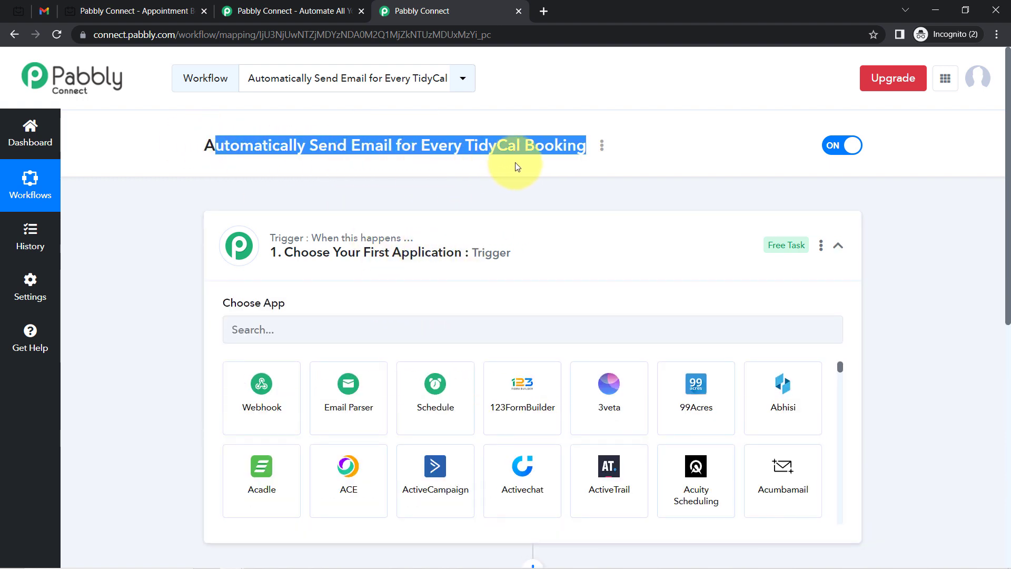
pyautogui.click(250, 332)
pyautogui.write('ti')
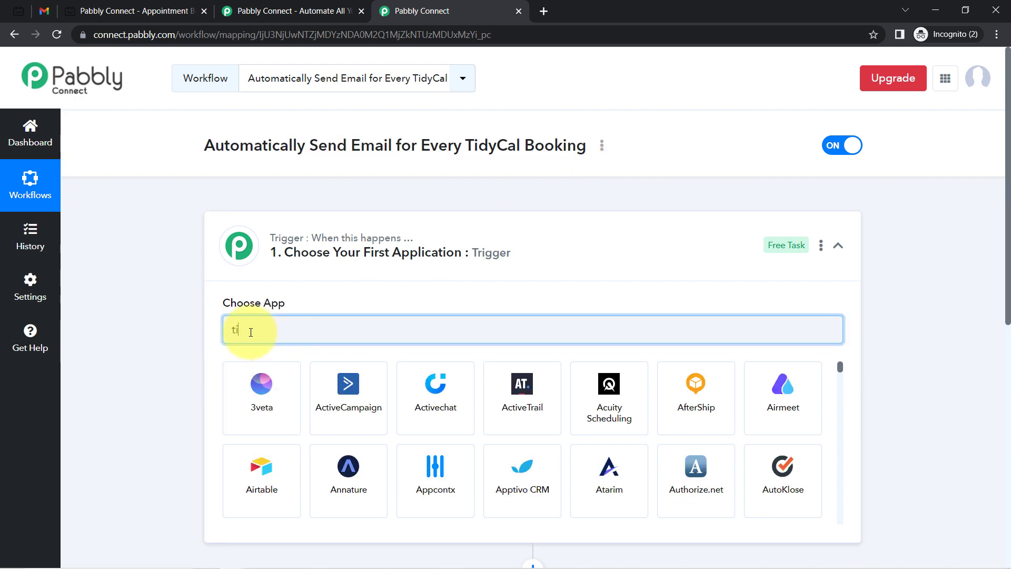
pyautogui.write('dyc')
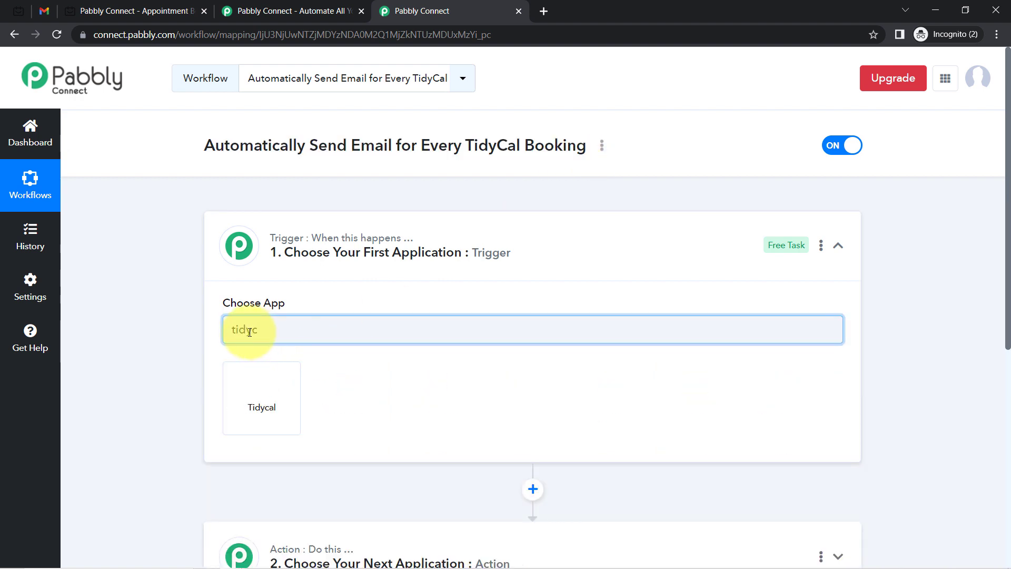
pyautogui.click(262, 409)
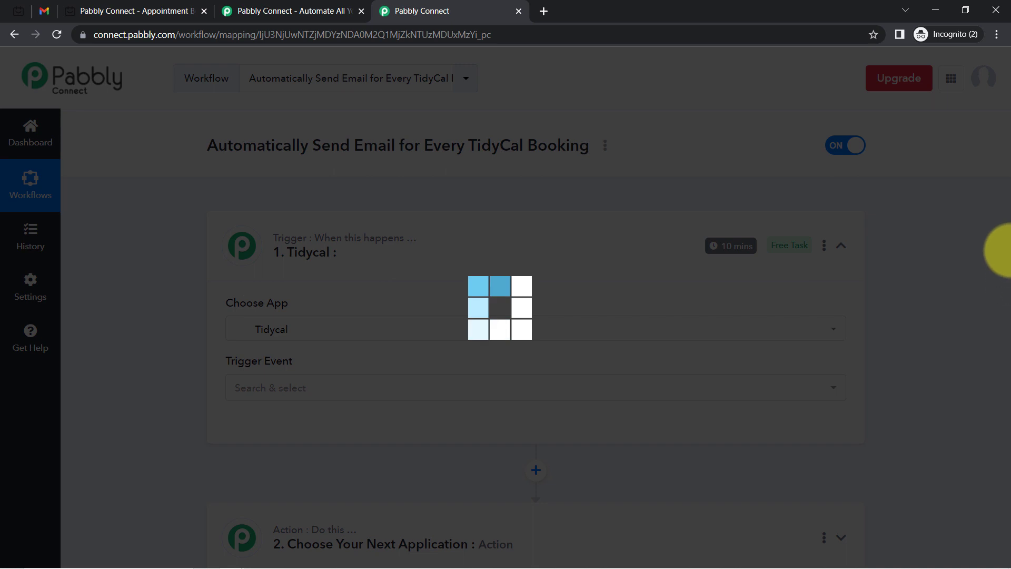
pyautogui.scroll(-5, 995, 295)
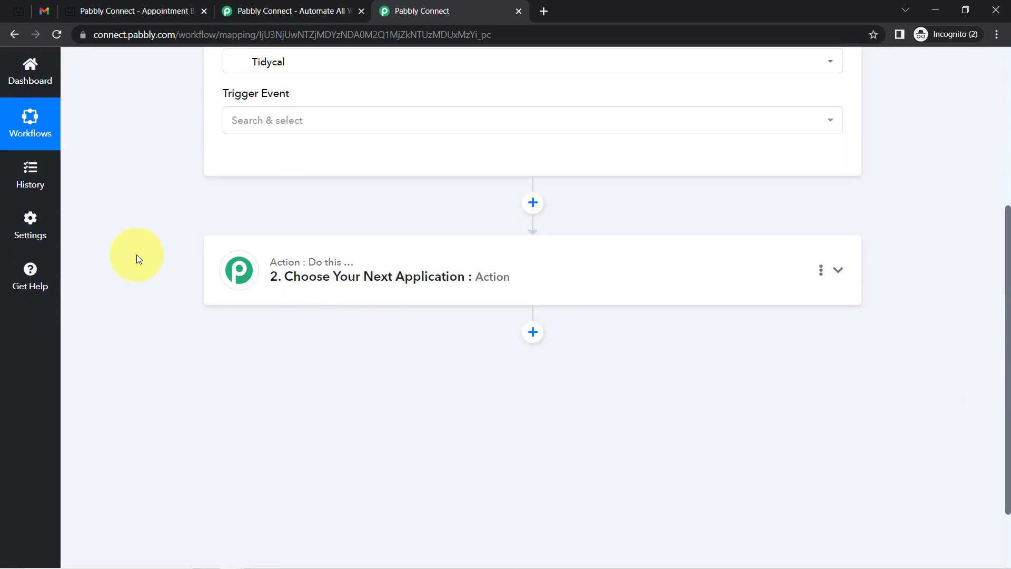
# Search 'gmail' and pick Gmail as the action app, then collapse both workflow steps
pyautogui.click(287, 291)
pyautogui.click(236, 354)
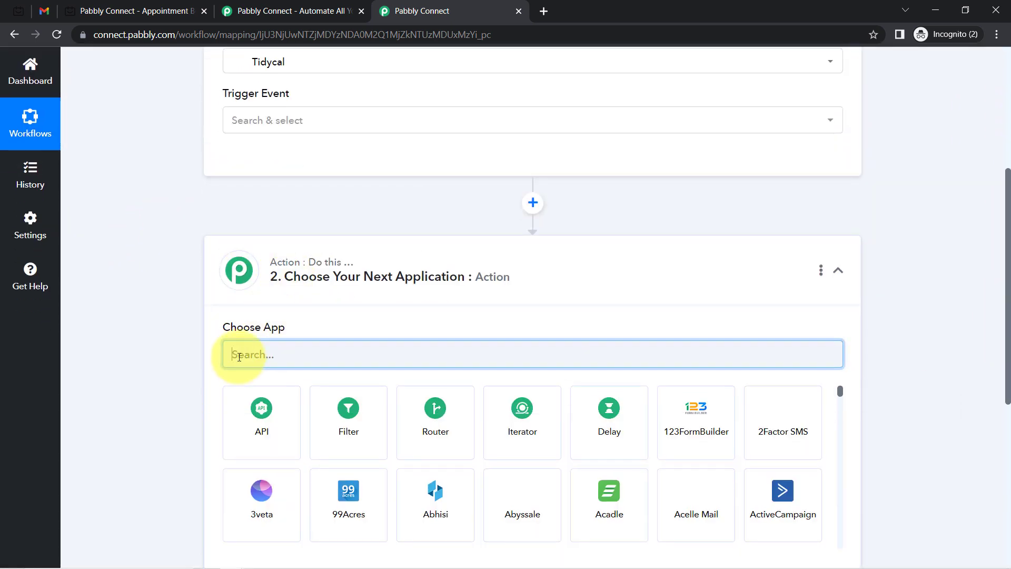
pyautogui.write('gmail')
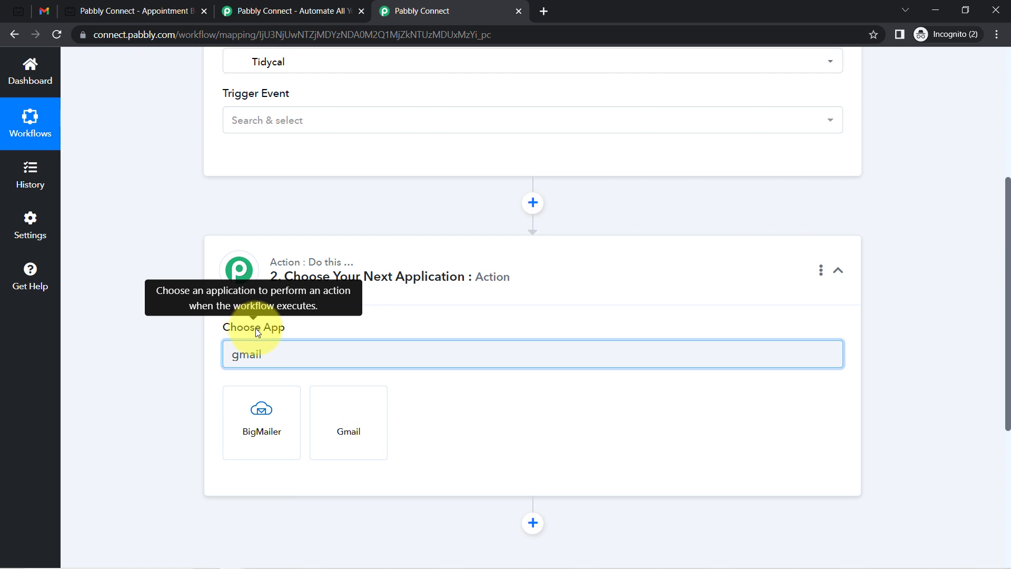
pyautogui.click(353, 423)
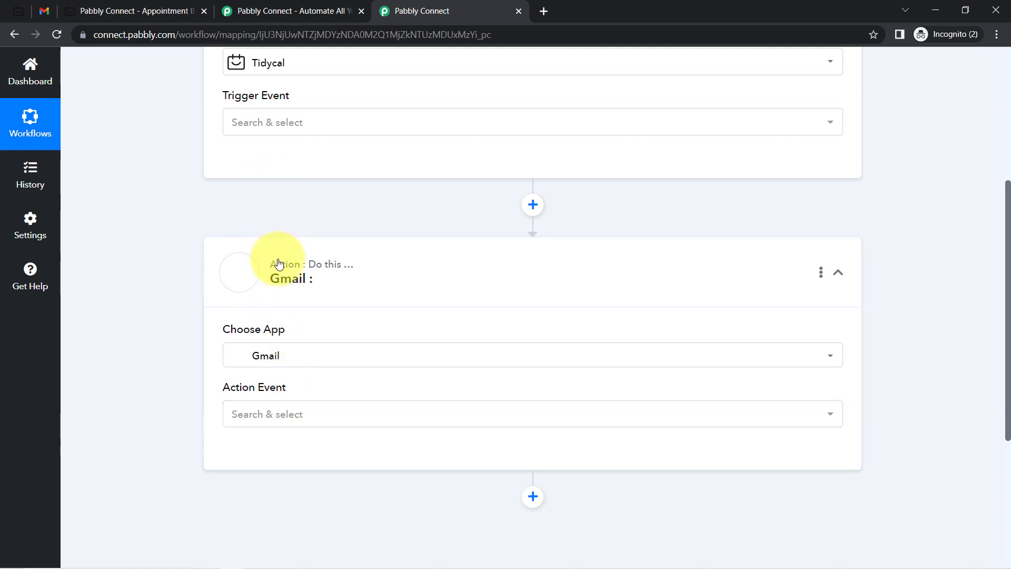
pyautogui.click(278, 262)
pyautogui.scroll(5, 267, 249)
pyautogui.click(267, 250)
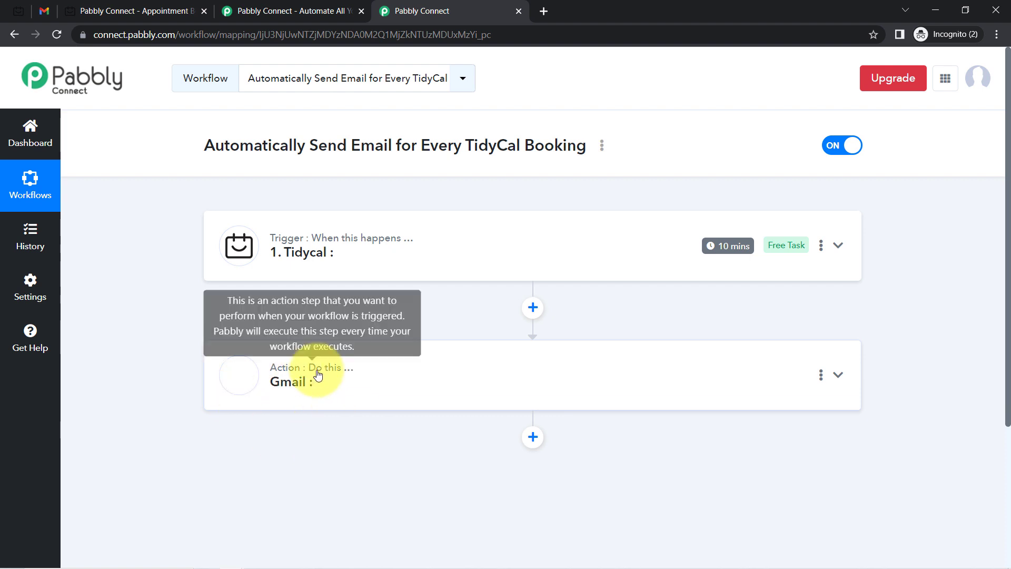
# Set the Tidycal trigger event to New Booking
pyautogui.click(302, 253)
pyautogui.moveTo(1008, 242); pyautogui.dragTo(988, 293)
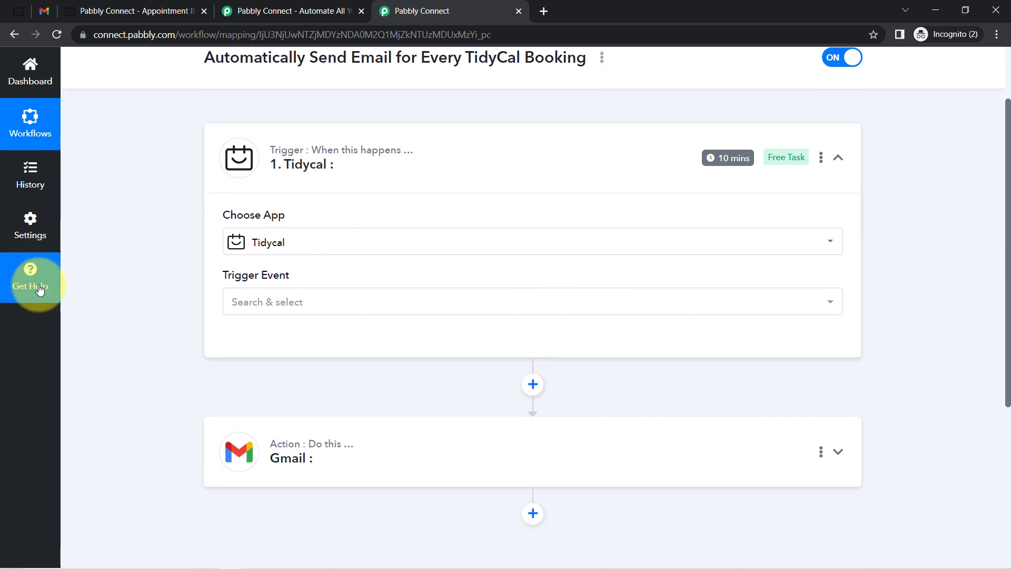
pyautogui.click(263, 311)
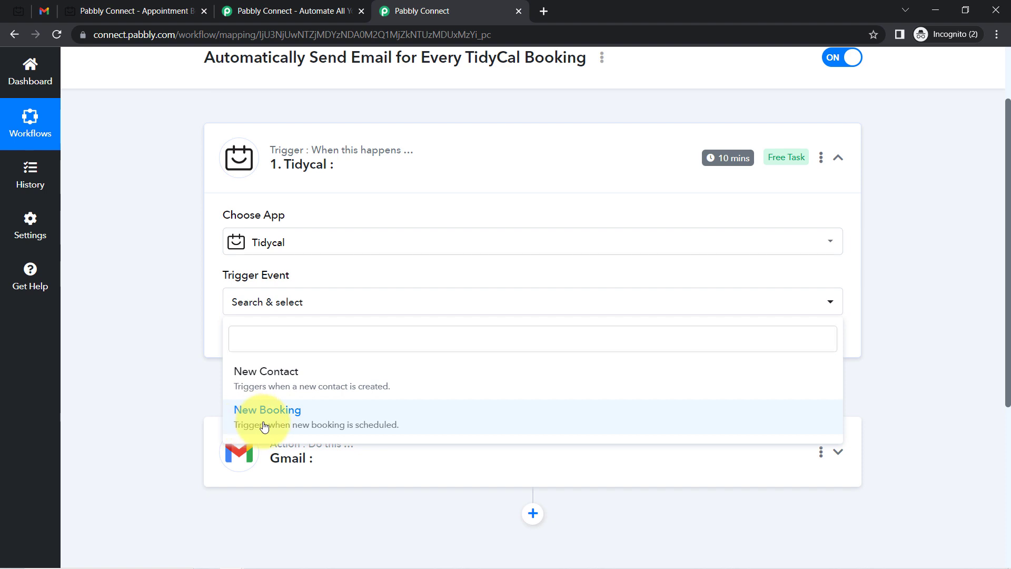
pyautogui.click(264, 425)
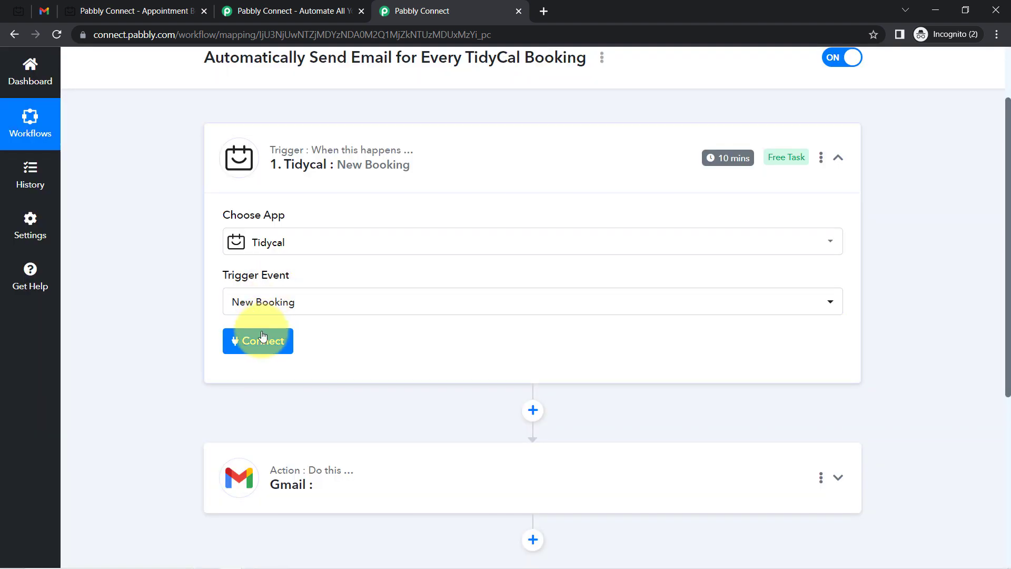
# Add a new TidyCal connection and authorise it with Connect With Tidycal
pyautogui.click(263, 342)
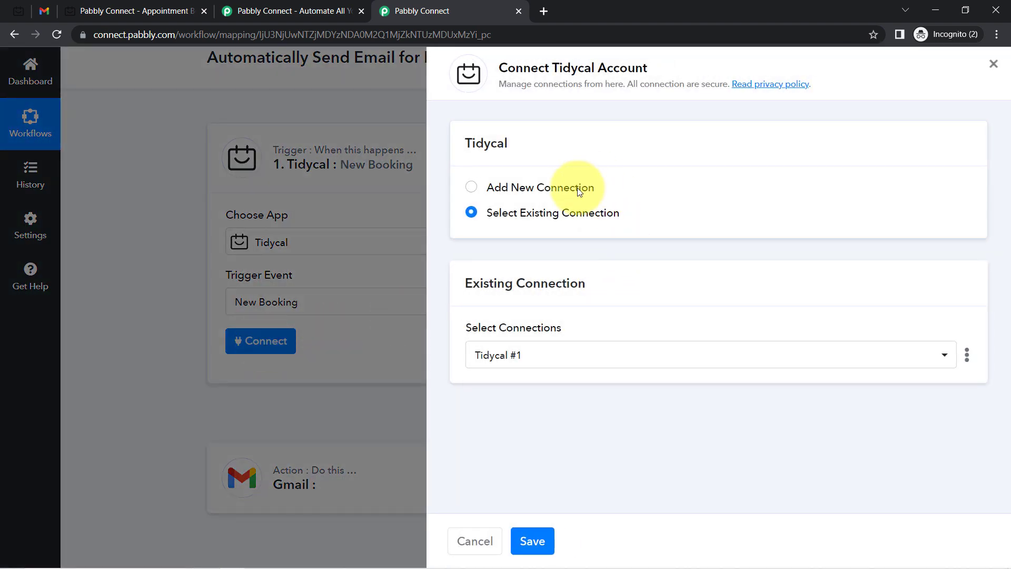
pyautogui.click(577, 187)
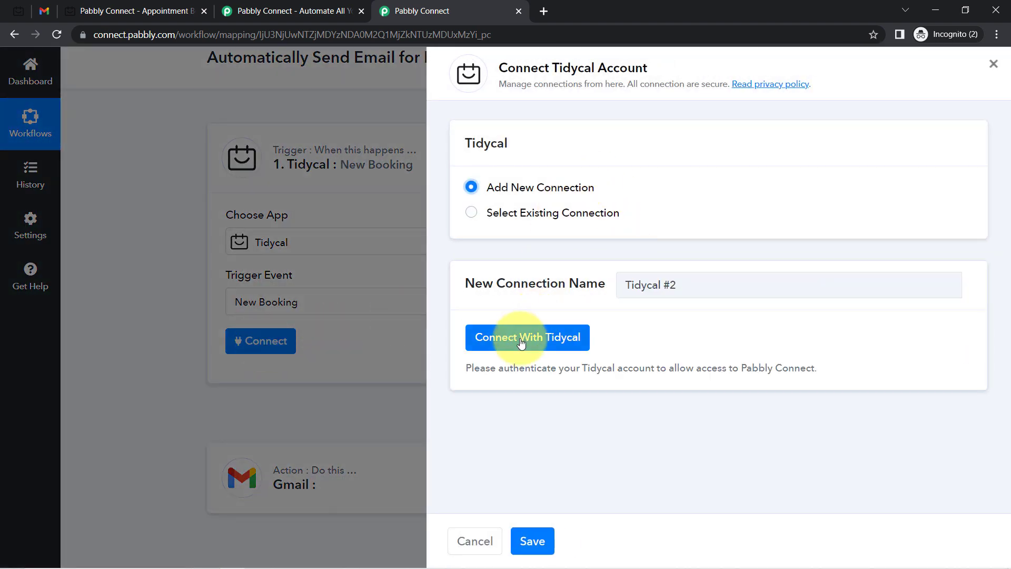
pyautogui.click(522, 340)
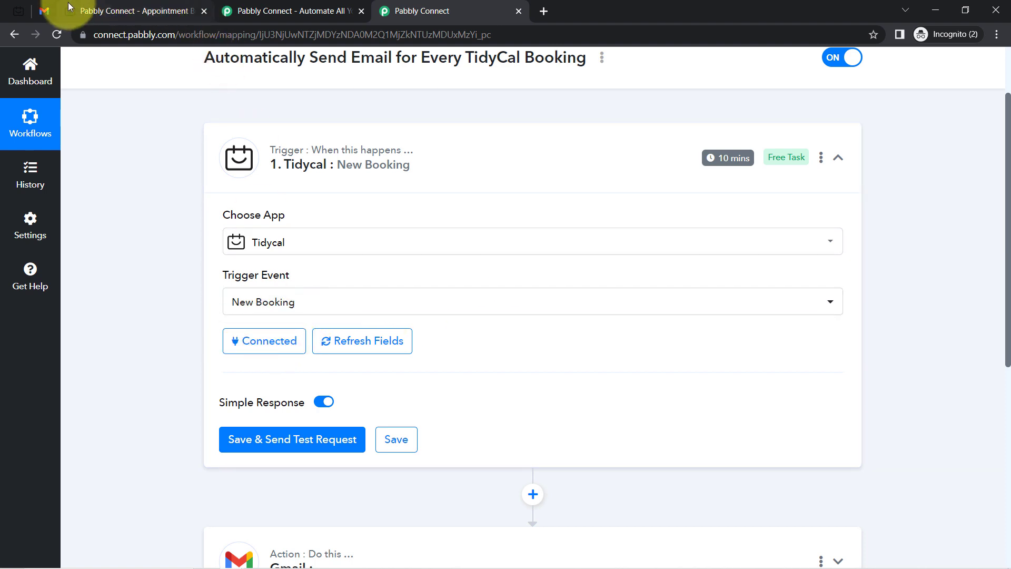
# On the TidyCal salon booking page, pick Friday July 28 and the 1:30 pm slot
pyautogui.scroll(-1, 342, 355)
pyautogui.moveTo(281, 325)
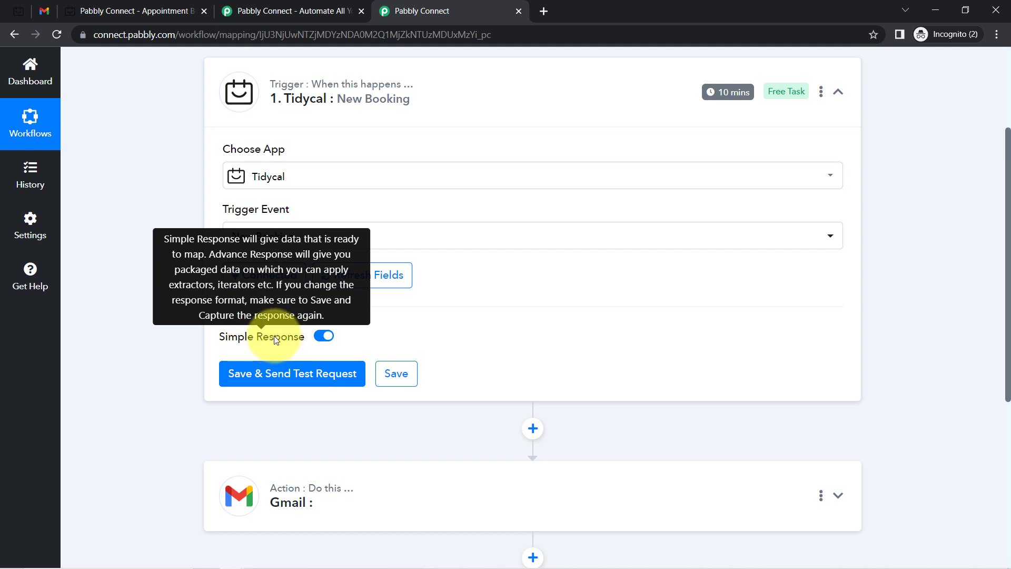
pyautogui.click(112, 13)
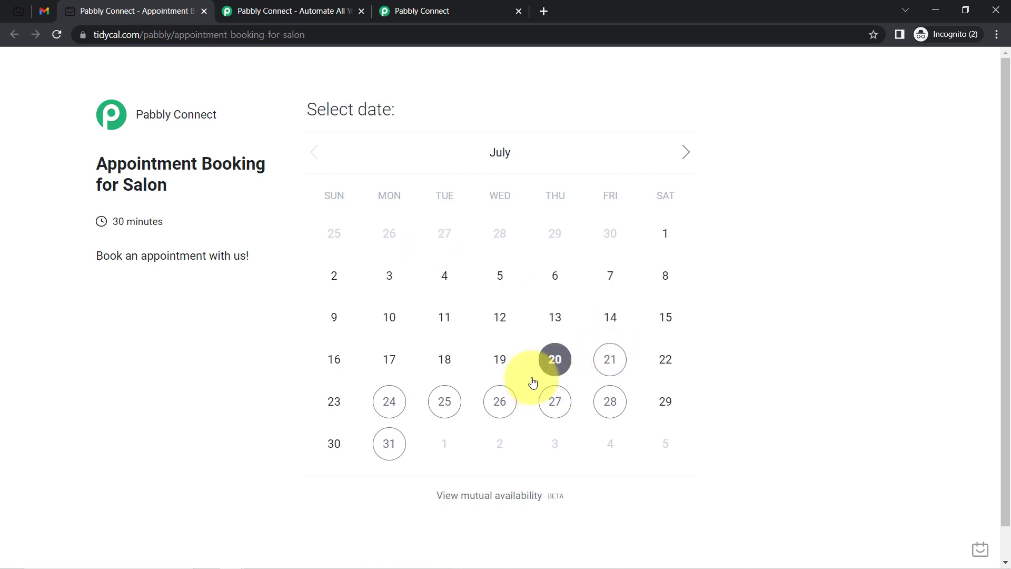
pyautogui.click(405, 11)
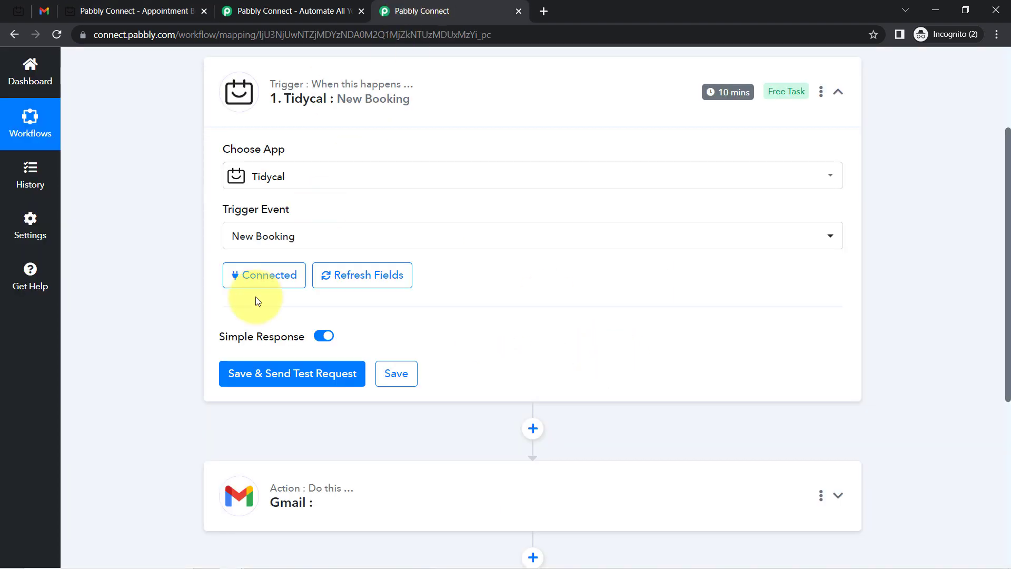
pyautogui.click(142, 10)
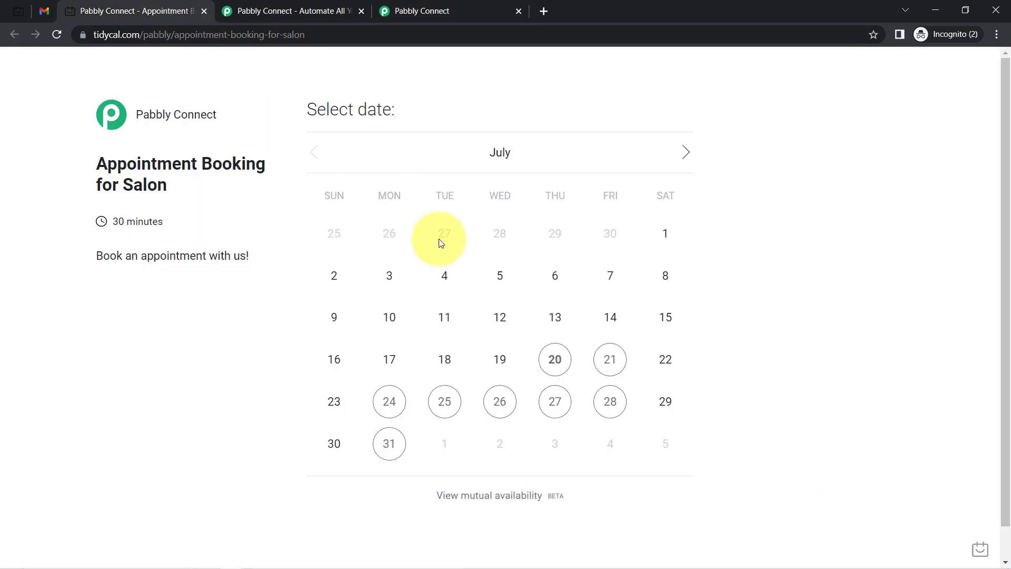
pyautogui.moveTo(1005, 169); pyautogui.dragTo(1004, 236)
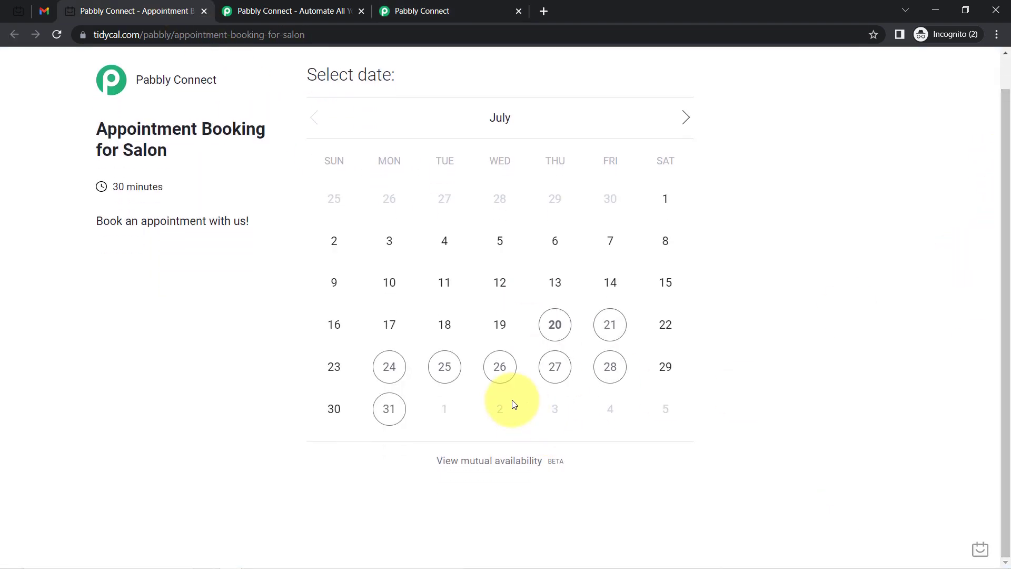
pyautogui.click(603, 367)
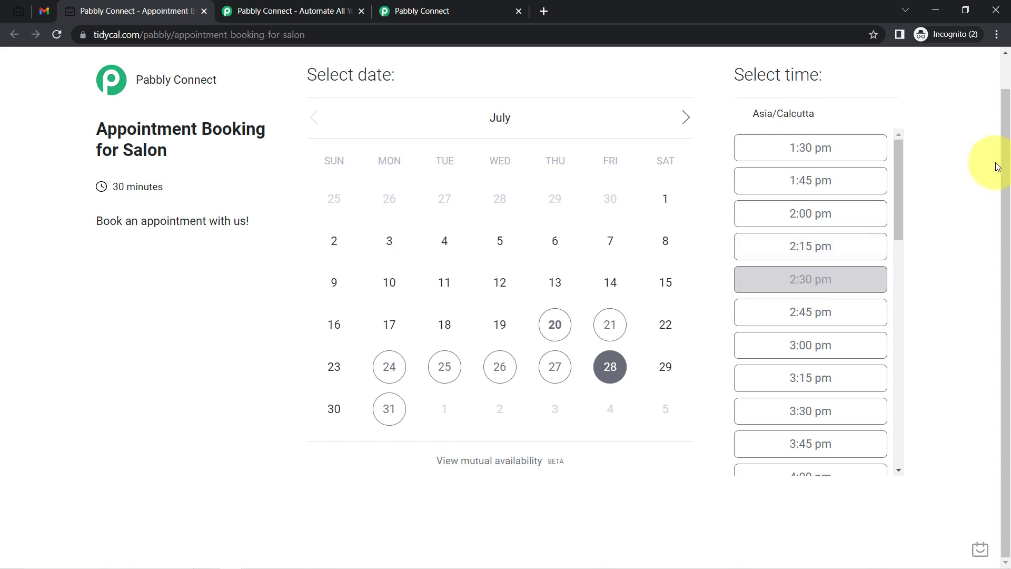
pyautogui.moveTo(900, 166)
pyautogui.mouseDown()
pyautogui.moveTo(900, 350)
pyautogui.moveTo(916, 61)
pyautogui.mouseUp()
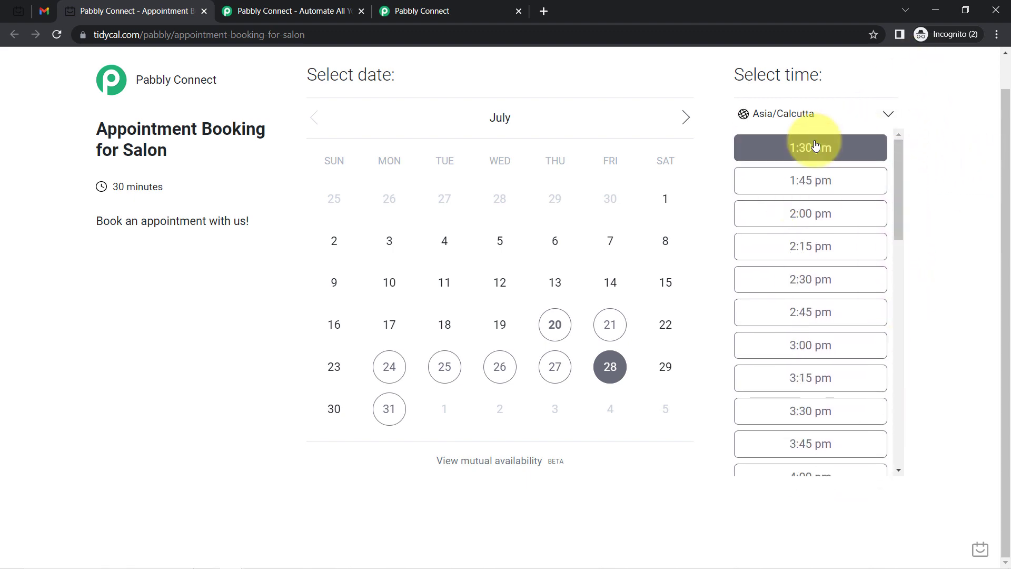
pyautogui.click(819, 144)
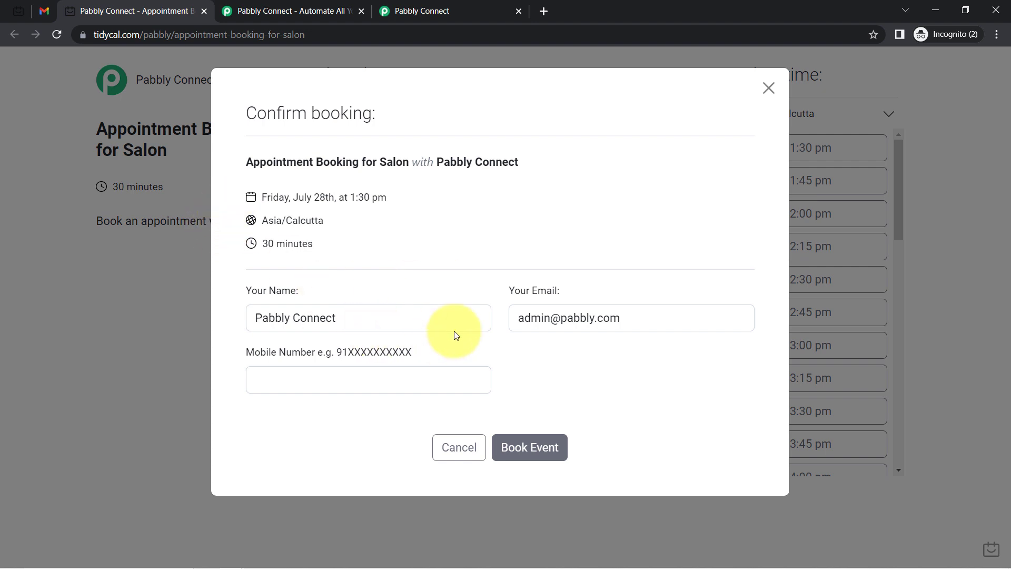
# Replace the prefilled name and e-mail and enter the test attendee's mobile number
pyautogui.tripleClick(587, 314)
pyautogui.press('BackSpace')
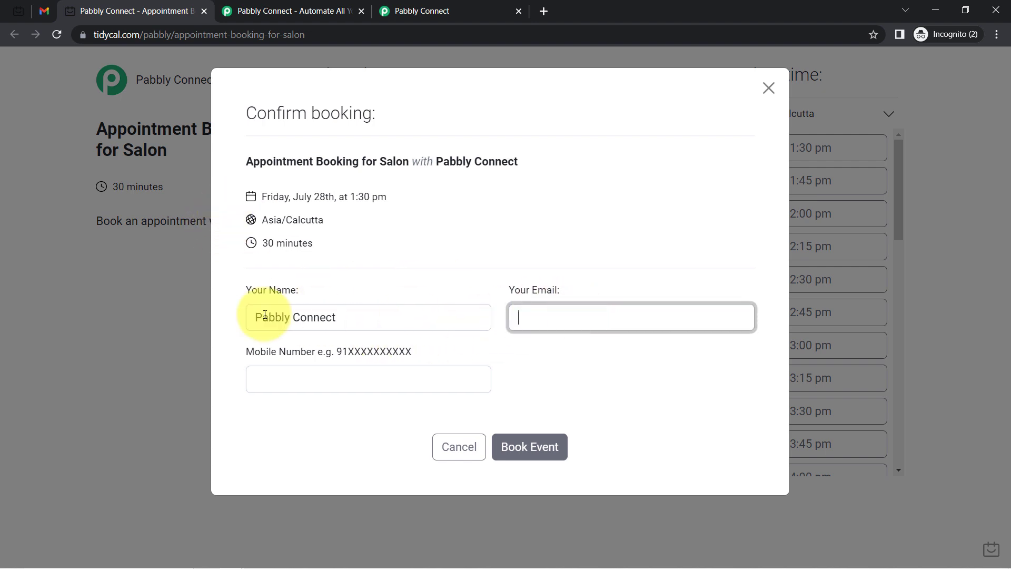
pyautogui.doubleClick(264, 322)
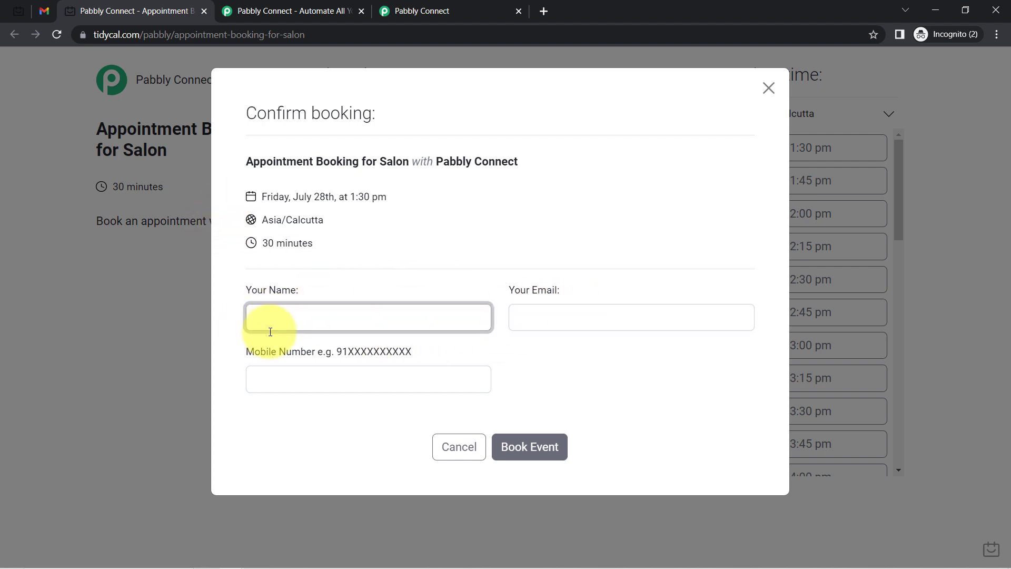
pyautogui.write('Demo User')
pyautogui.press('Tab')
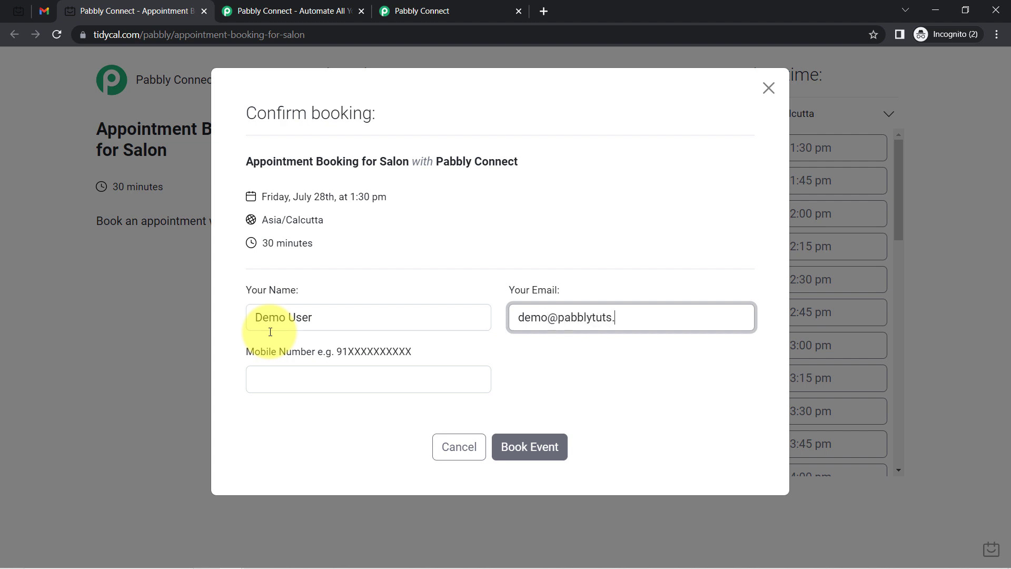
pyautogui.click(275, 377)
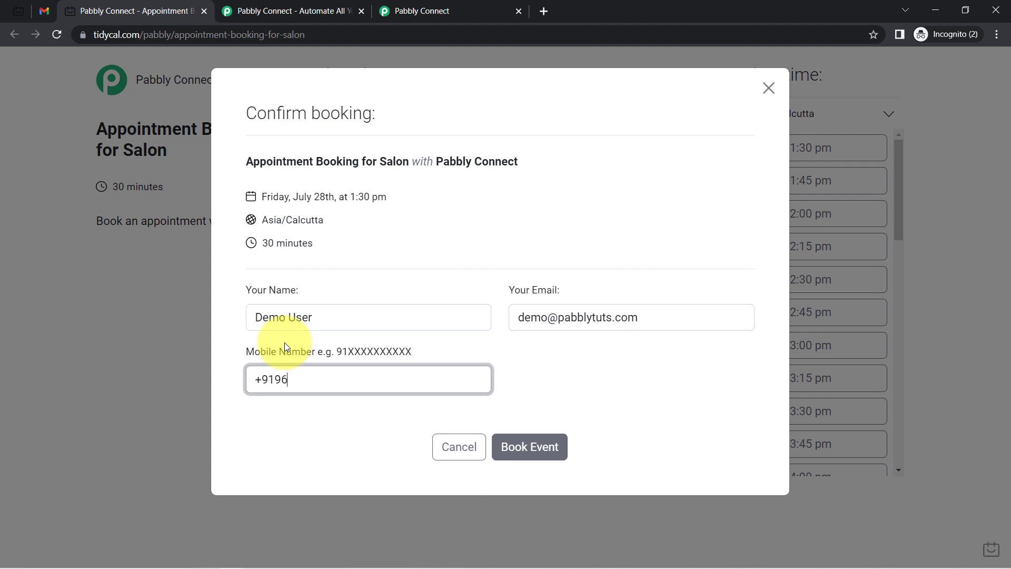
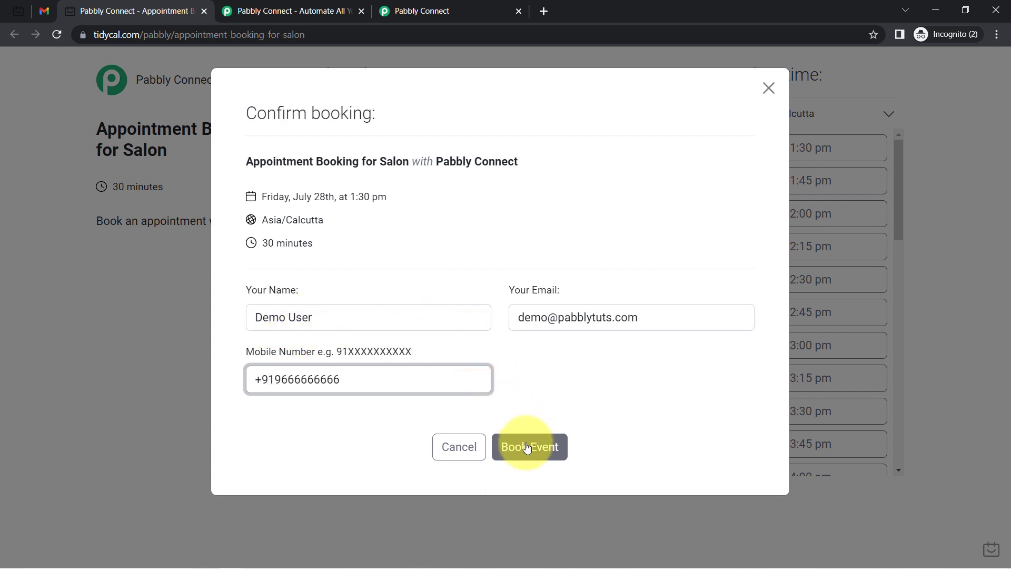
# Book the July 28, 1:30 pm salon appointment and return to the Pabbly Connect workflow
pyautogui.moveTo(334, 197); pyautogui.dragTo(377, 198)
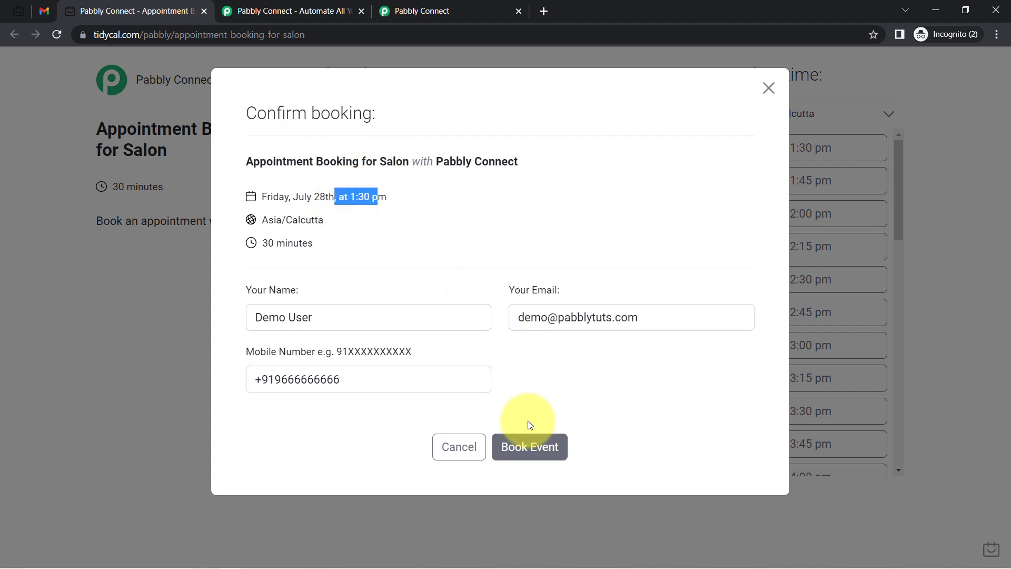
pyautogui.click(535, 448)
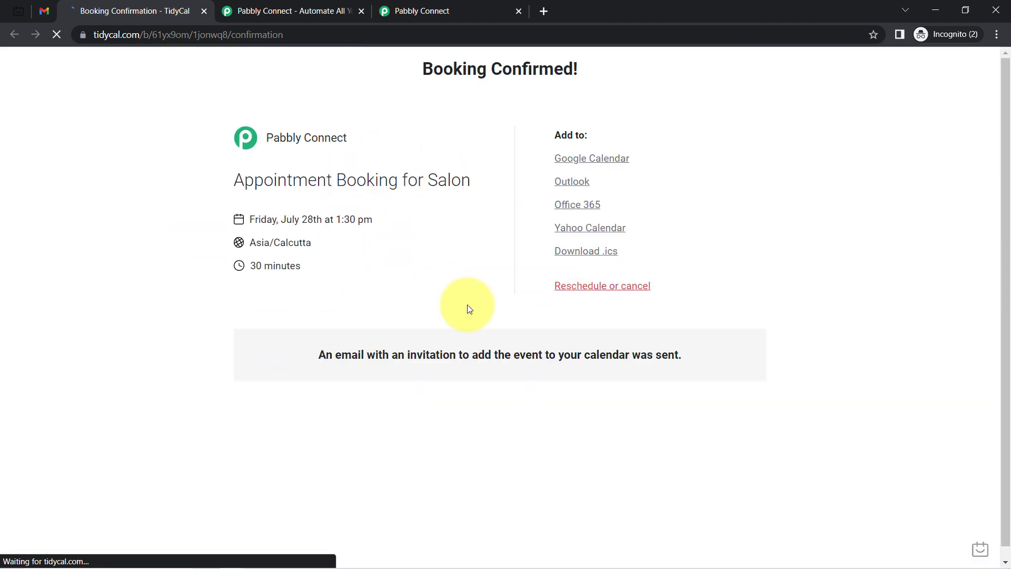
pyautogui.moveTo(460, 66); pyautogui.dragTo(563, 69)
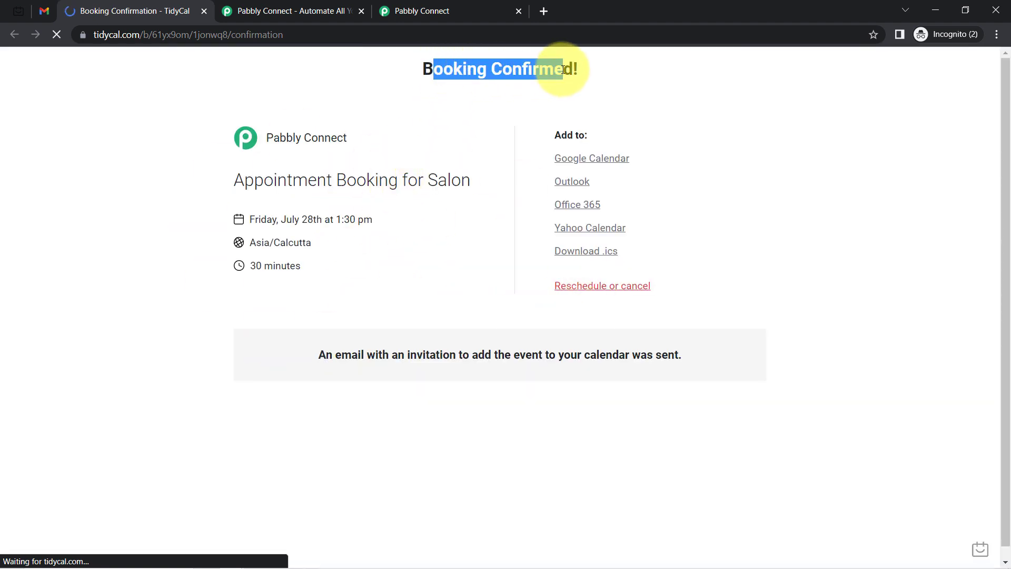
pyautogui.click(441, 13)
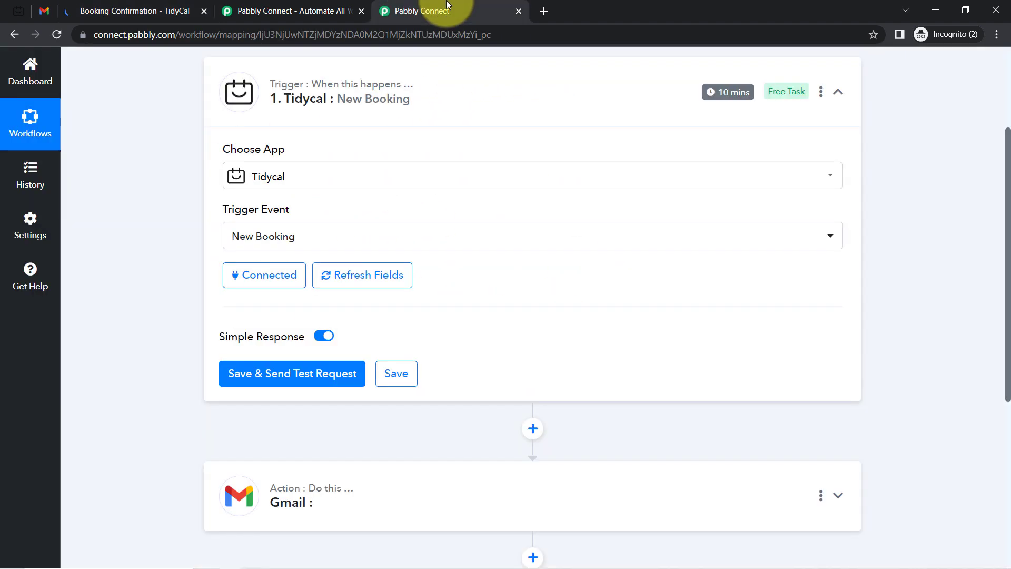
pyautogui.click(270, 382)
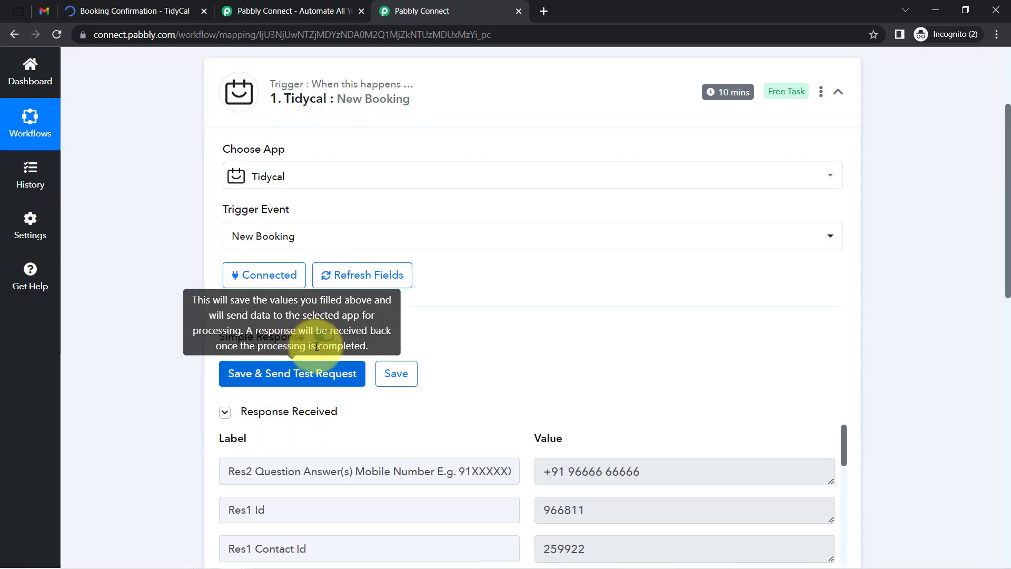
pyautogui.moveTo(1008, 272); pyautogui.dragTo(997, 379)
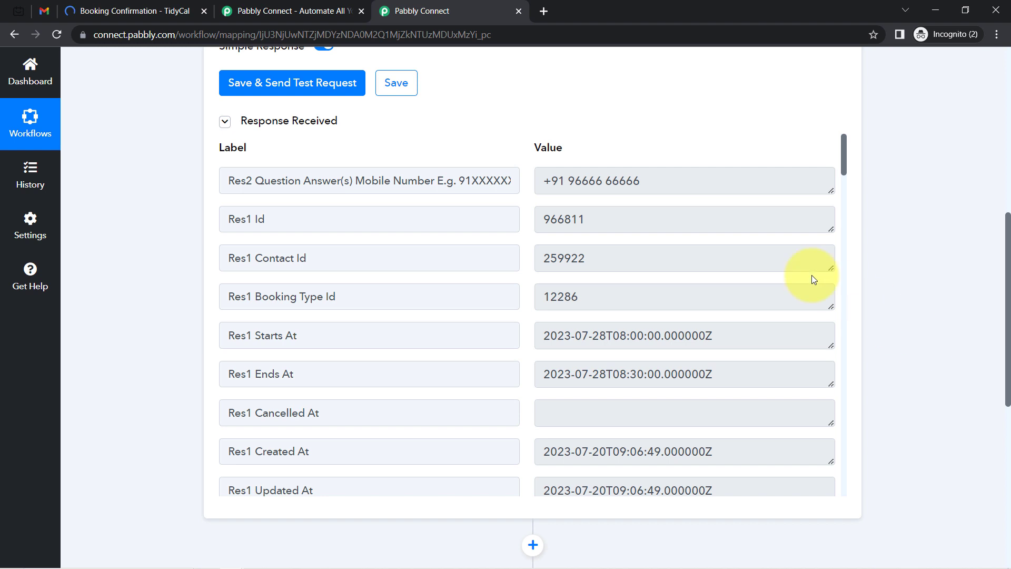
pyautogui.moveTo(565, 180); pyautogui.dragTo(650, 192)
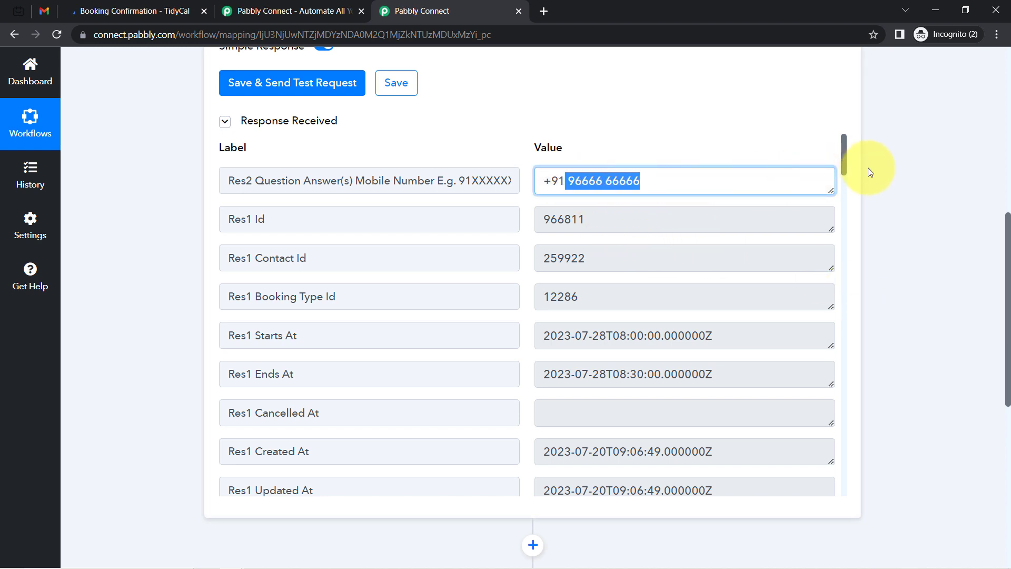
pyautogui.moveTo(842, 156); pyautogui.dragTo(841, 163)
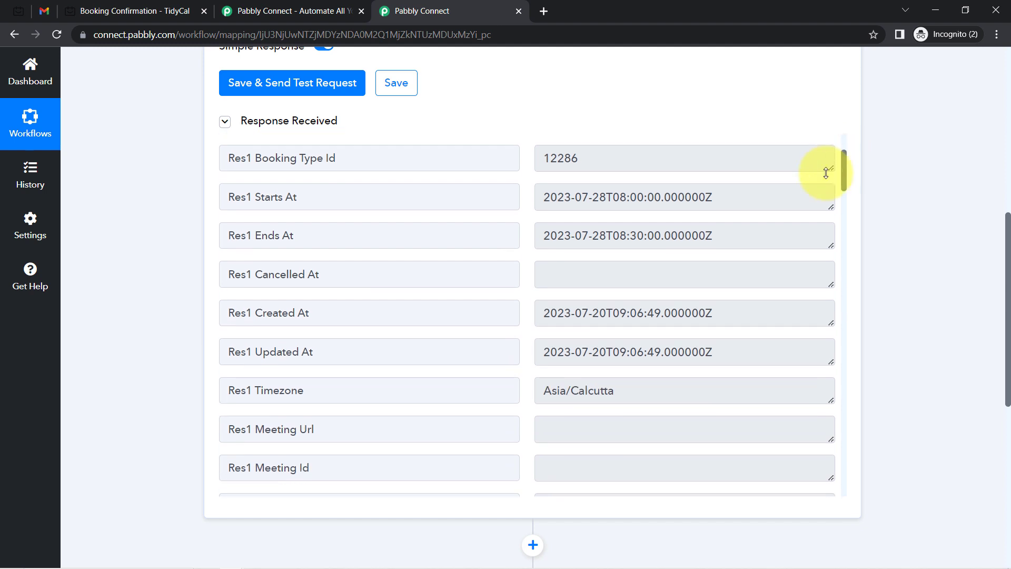
pyautogui.moveTo(283, 200); pyautogui.dragTo(291, 228)
pyautogui.moveTo(564, 196); pyautogui.dragTo(683, 236)
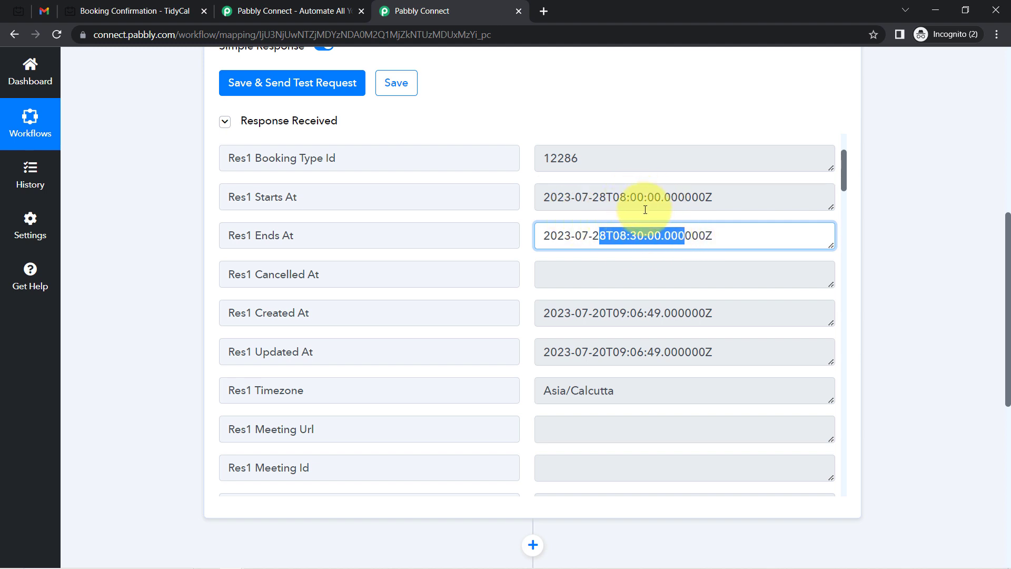
pyautogui.click(616, 204)
pyautogui.moveTo(599, 198); pyautogui.dragTo(675, 206)
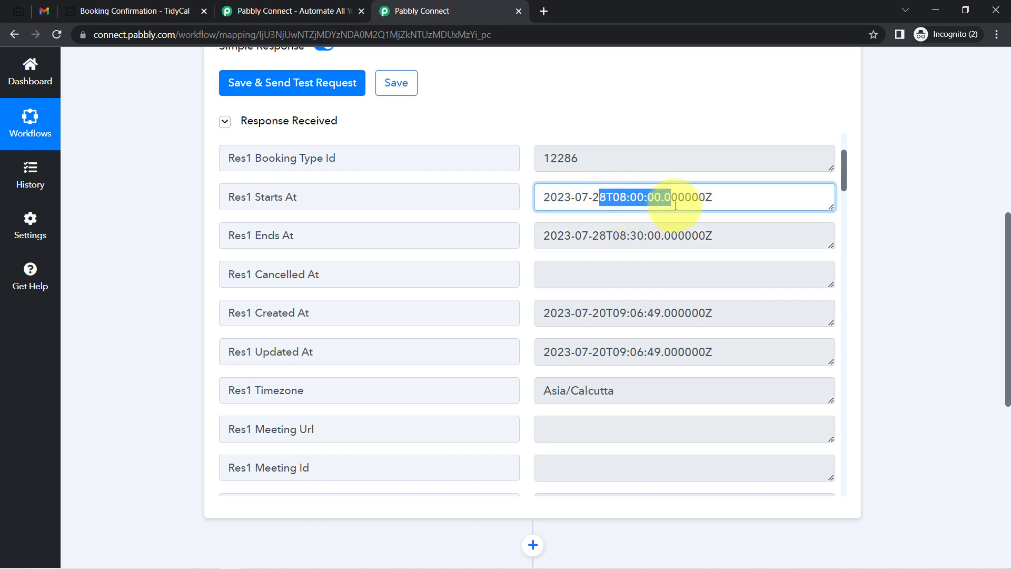
pyautogui.click(653, 204)
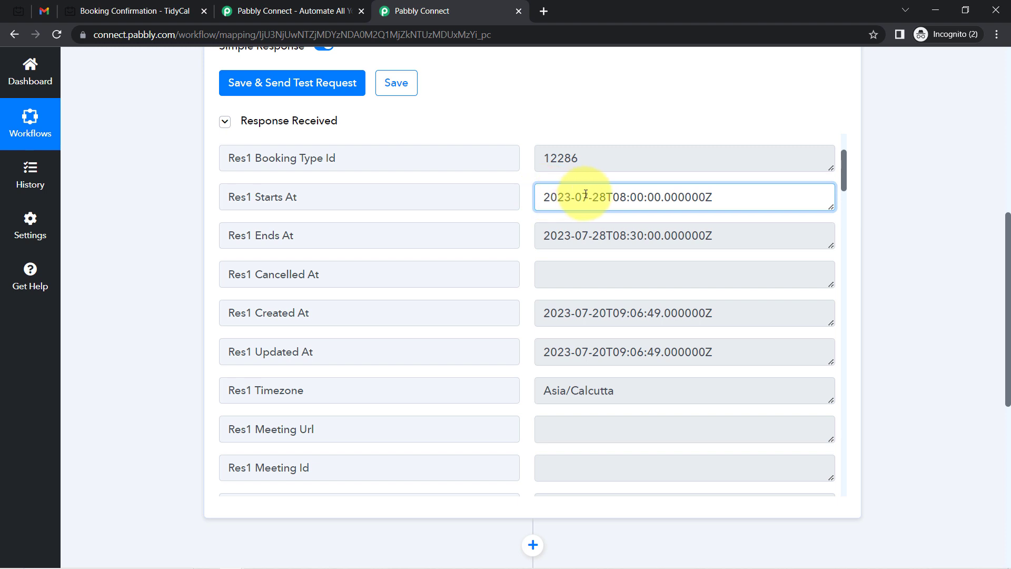
pyautogui.moveTo(600, 198); pyautogui.dragTo(684, 199)
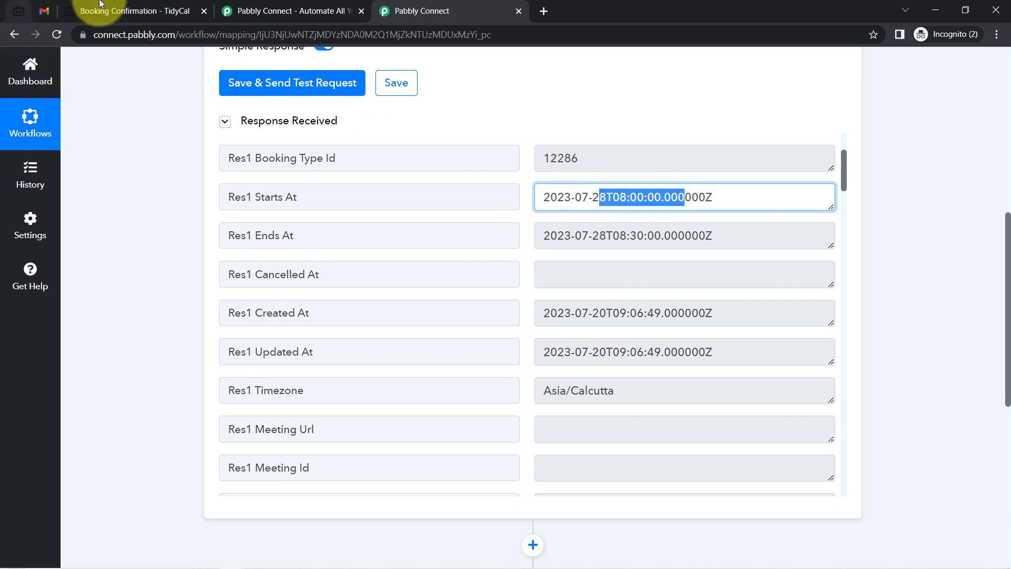
pyautogui.click(149, 6)
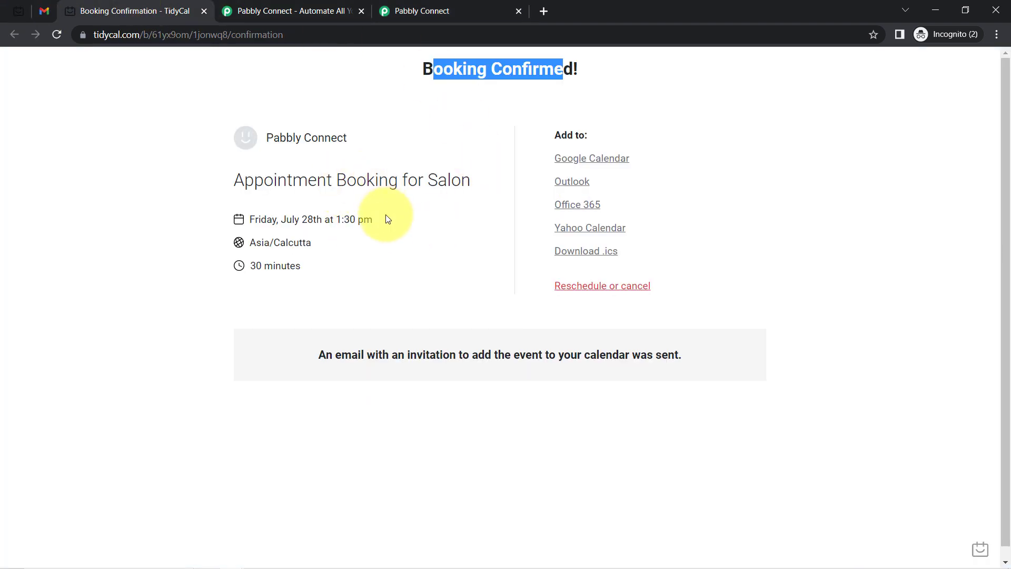
pyautogui.moveTo(383, 225); pyautogui.dragTo(309, 220)
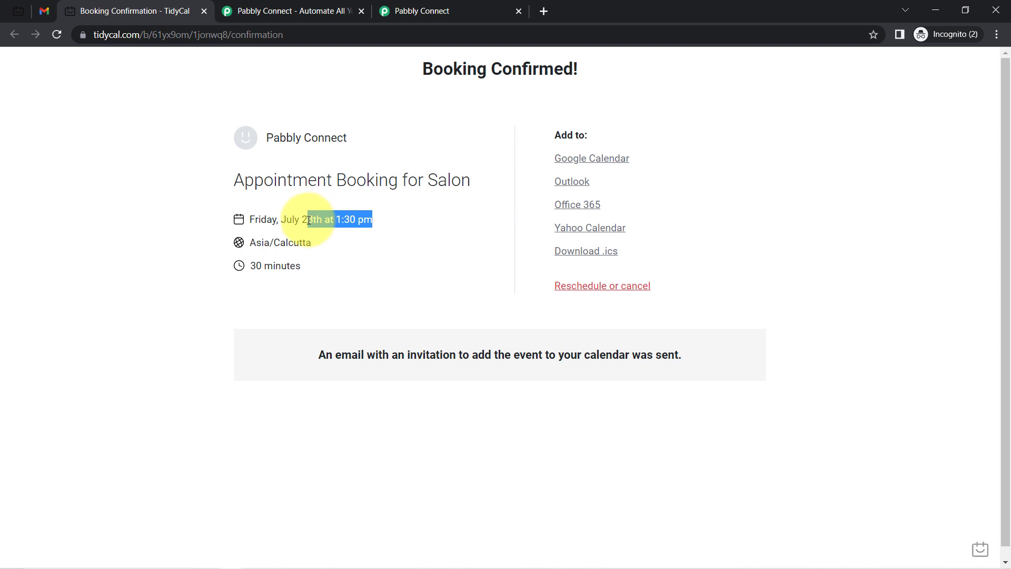
pyautogui.click(453, 11)
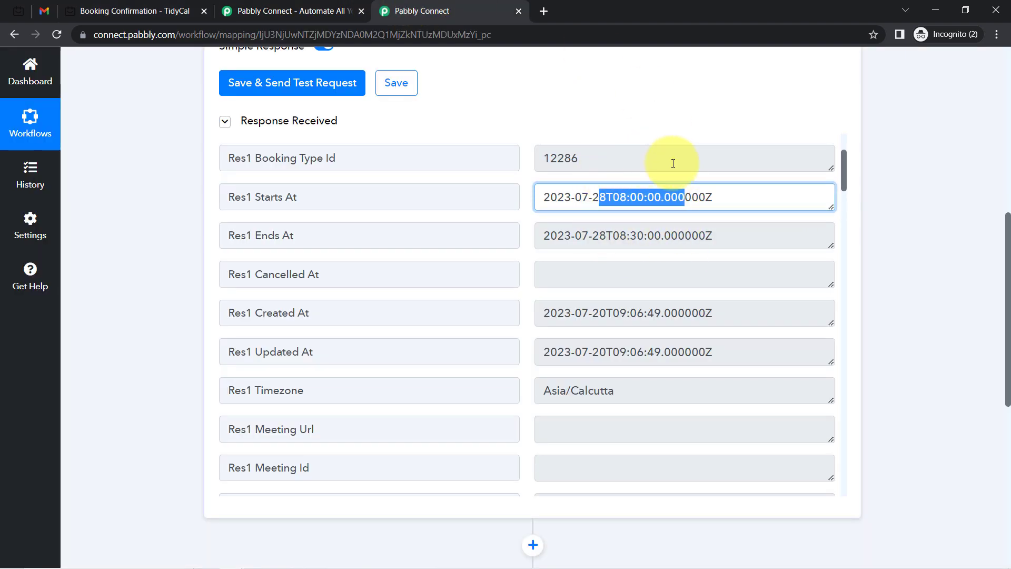
pyautogui.click(638, 196)
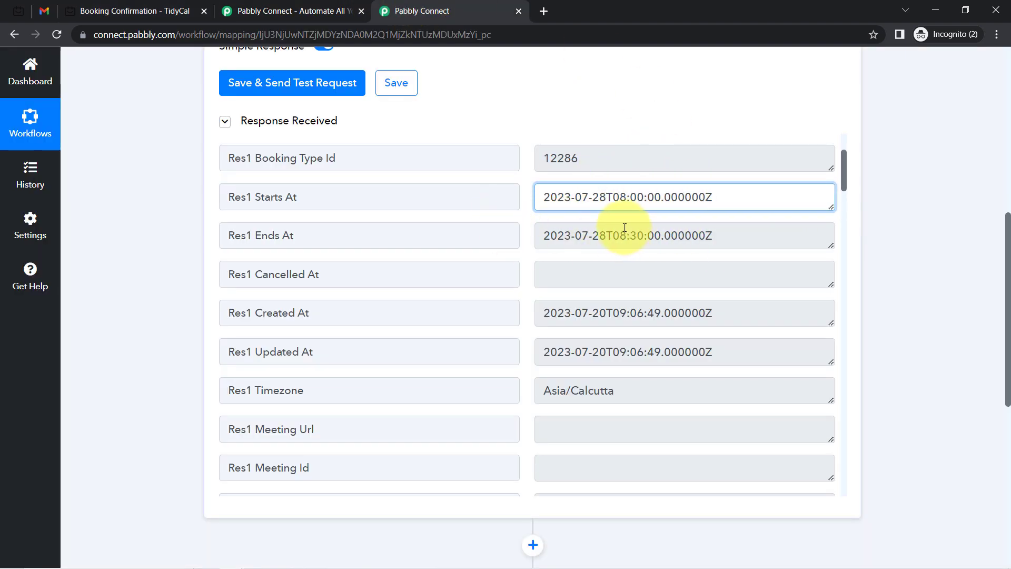
pyautogui.moveTo(593, 197); pyautogui.dragTo(672, 197)
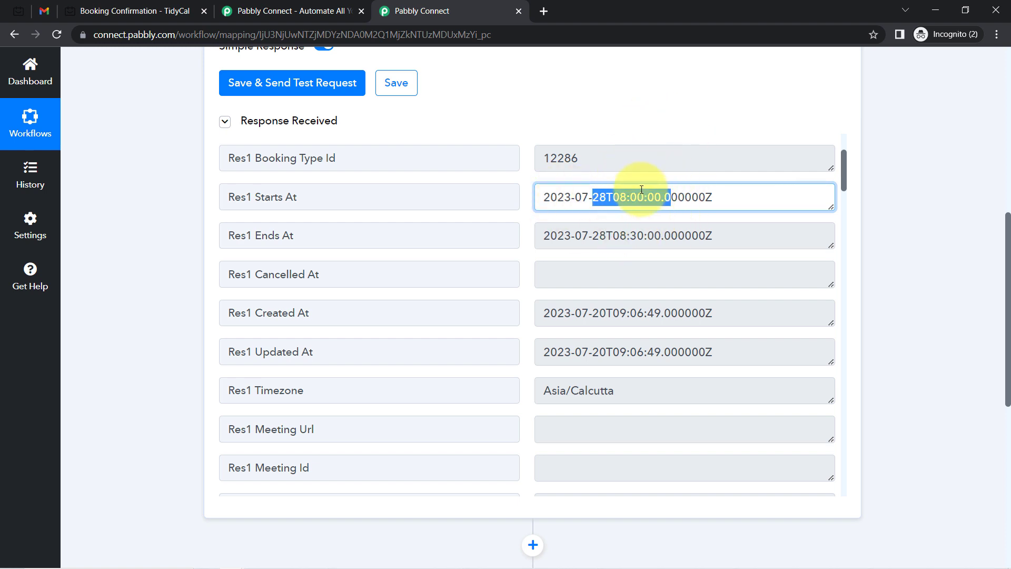
pyautogui.click(846, 180)
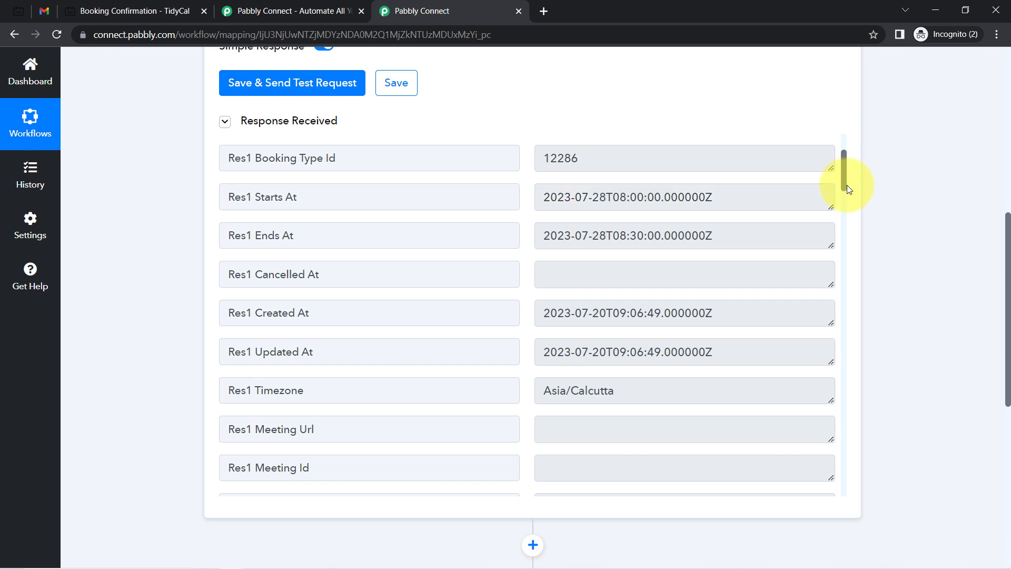
pyautogui.scroll(-1, 844, 177)
pyautogui.moveTo(844, 178); pyautogui.dragTo(852, 232)
pyautogui.scroll(-1, 852, 232)
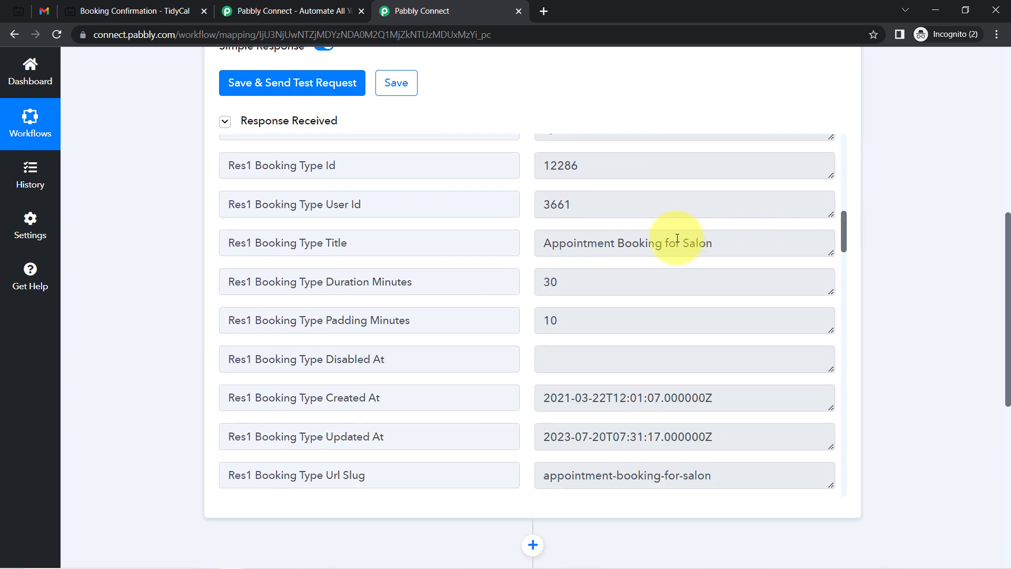
pyautogui.moveTo(573, 243); pyautogui.dragTo(814, 240)
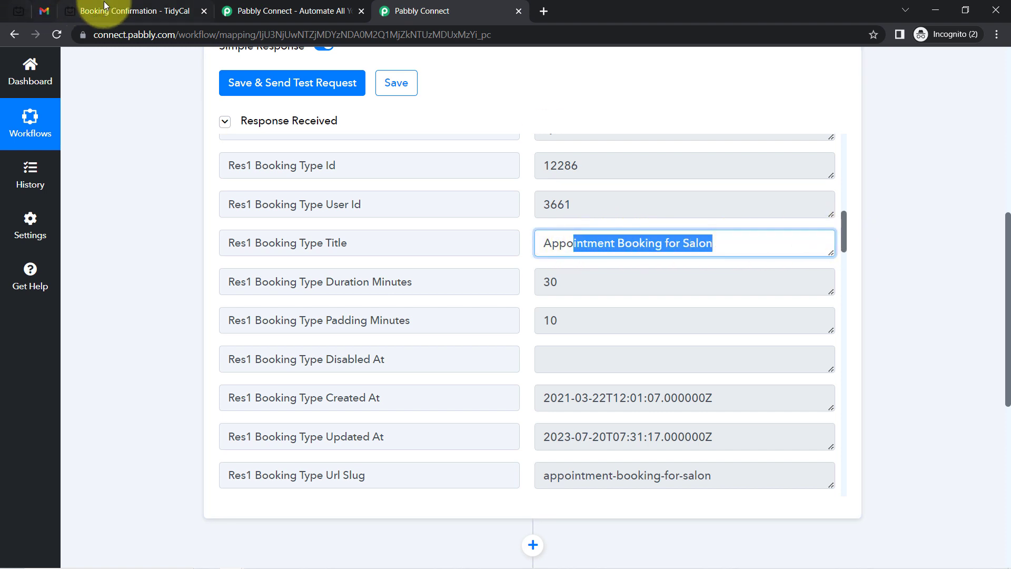
pyautogui.click(107, 11)
pyautogui.moveTo(254, 186); pyautogui.dragTo(444, 181)
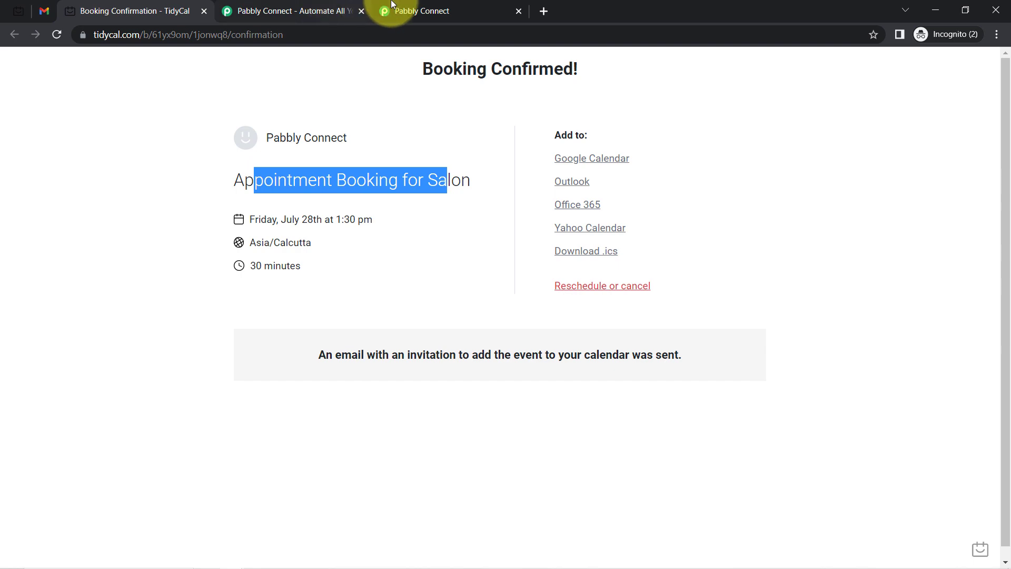
pyautogui.click(422, 11)
pyautogui.moveTo(848, 245); pyautogui.dragTo(845, 383)
pyautogui.moveTo(591, 238); pyautogui.dragTo(554, 216)
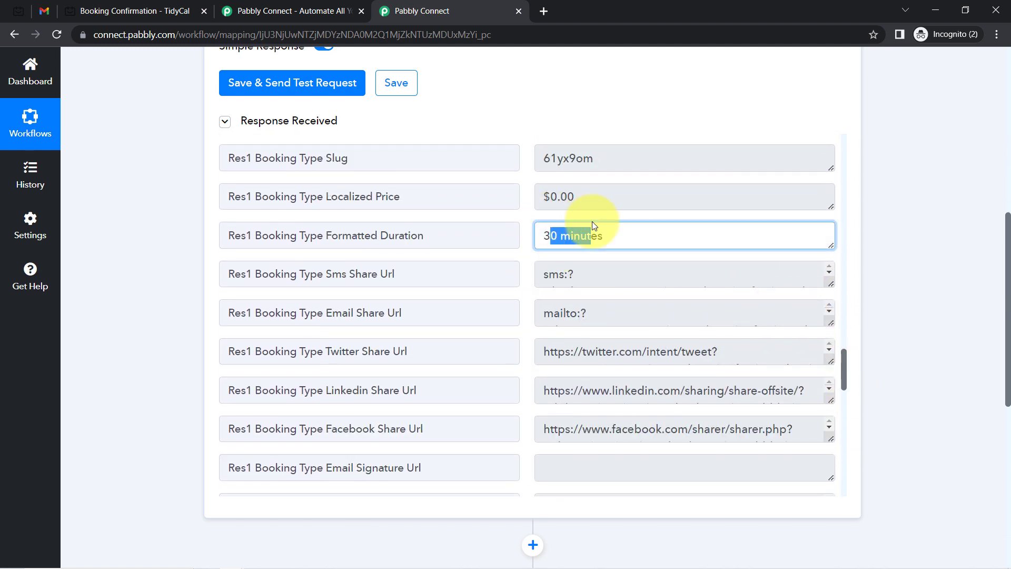
pyautogui.moveTo(843, 361); pyautogui.dragTo(845, 438)
pyautogui.click(603, 241)
pyautogui.moveTo(604, 241); pyautogui.dragTo(628, 316)
pyautogui.moveTo(845, 438); pyautogui.dragTo(842, 463)
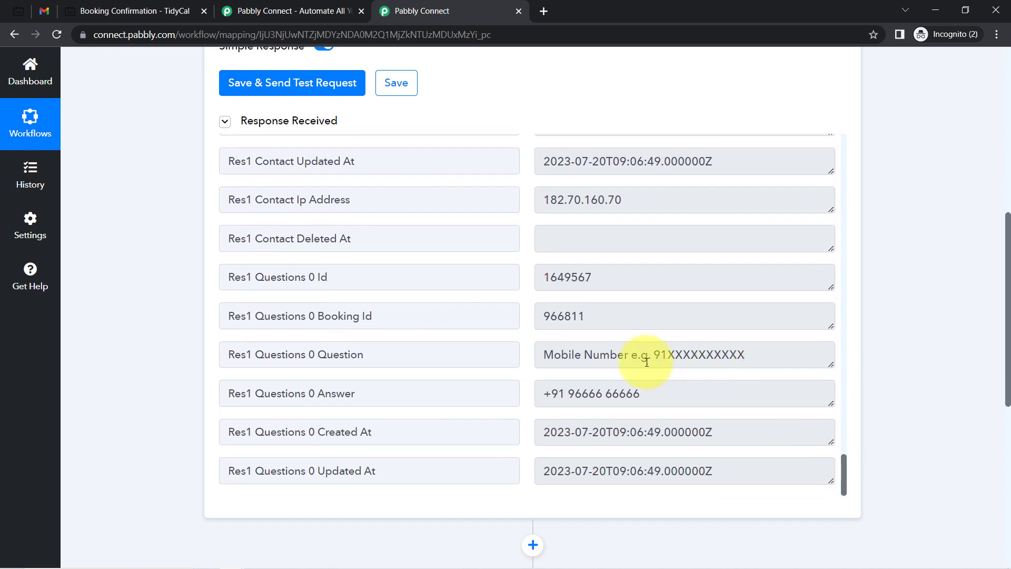
pyautogui.scroll(-3, 629, 358)
pyautogui.moveTo(572, 263); pyautogui.dragTo(662, 267)
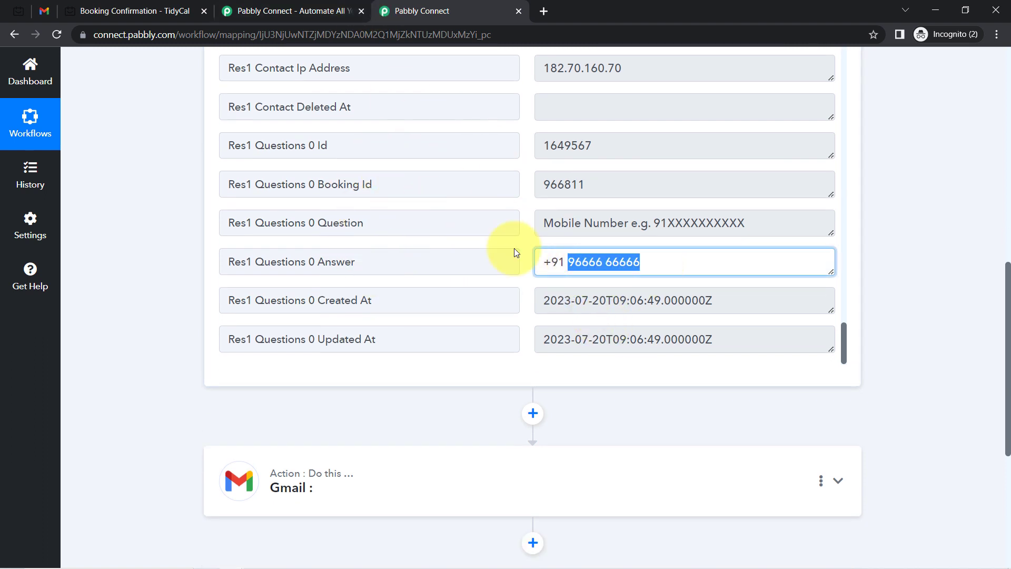
# Close the 'Pabbly Connect - Automate All' tab and return to the workflow's Tidycal New Booking trigger
pyautogui.click(17, 10)
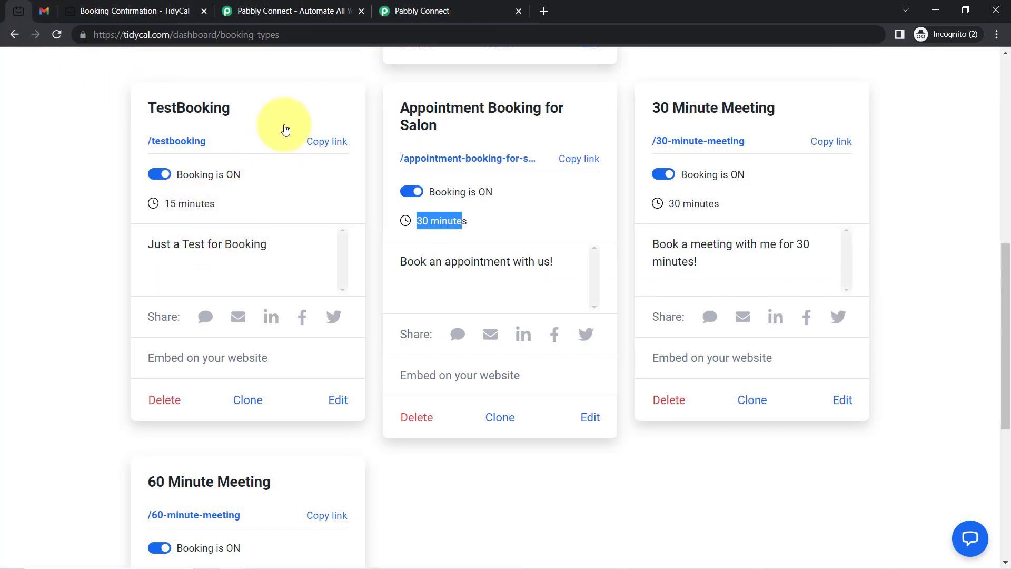
pyautogui.click(443, 9)
pyautogui.click(345, 6)
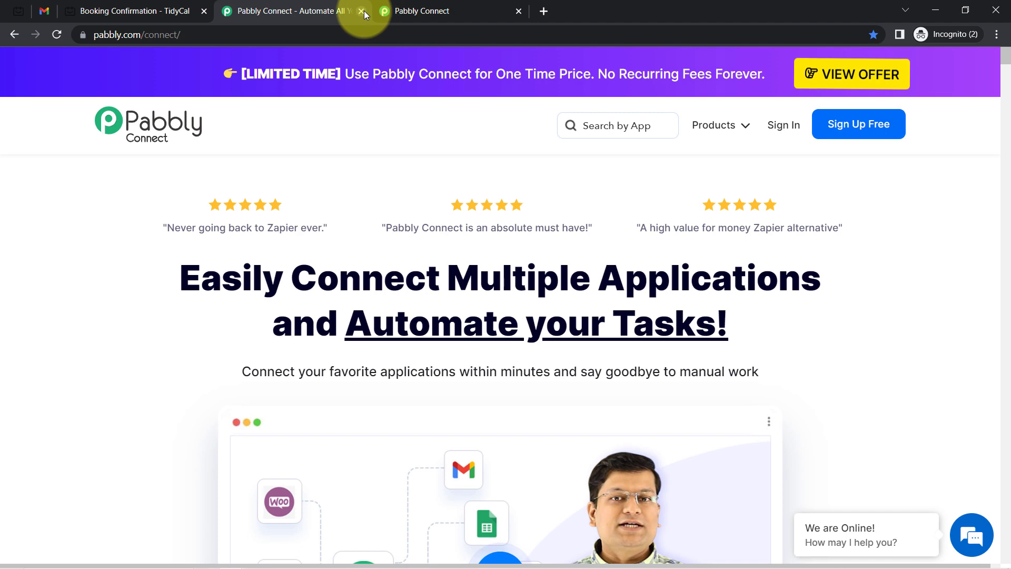
pyautogui.click(361, 10)
pyautogui.click(162, 6)
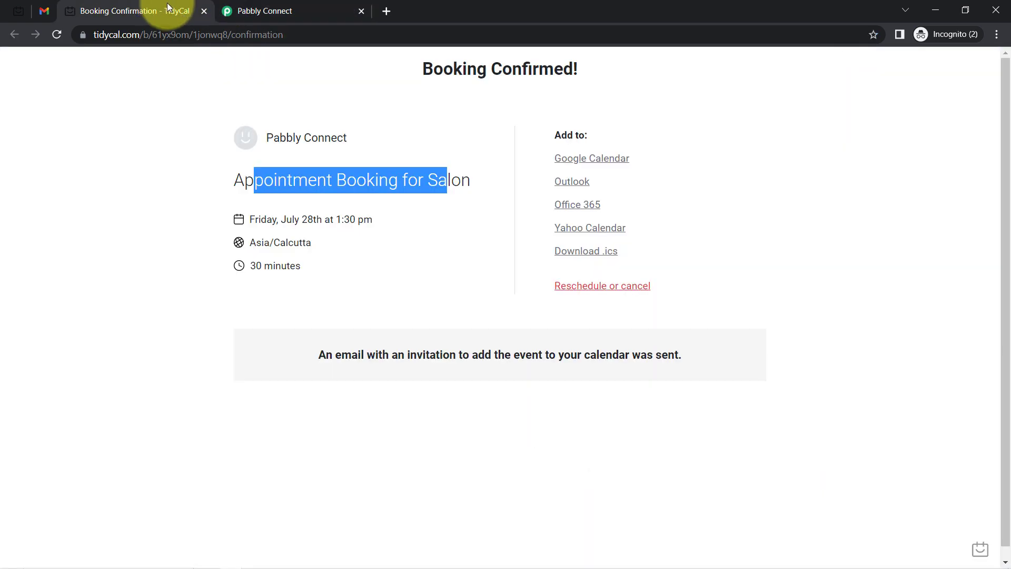
pyautogui.click(21, 7)
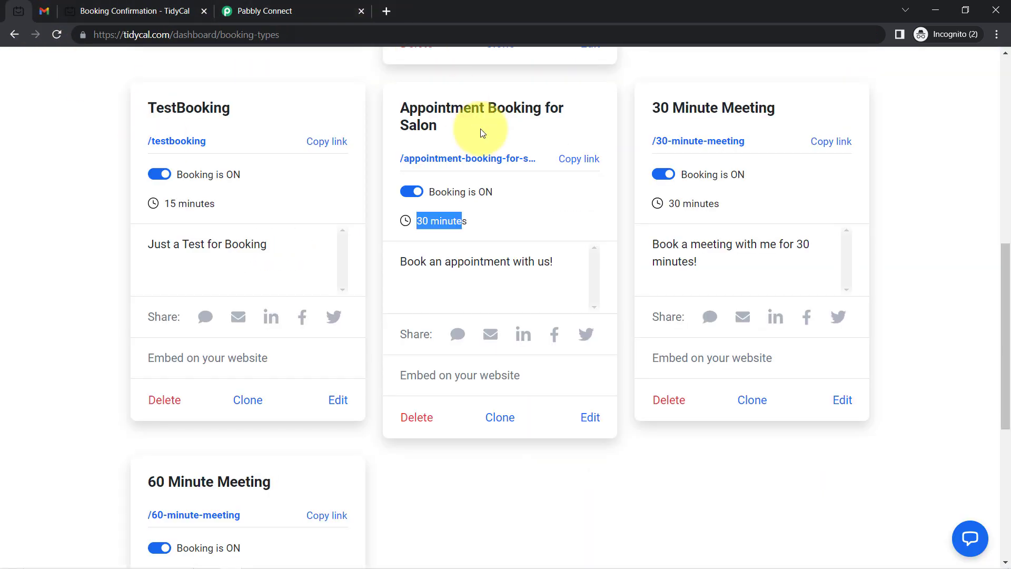
pyautogui.scroll(15, 168, 229)
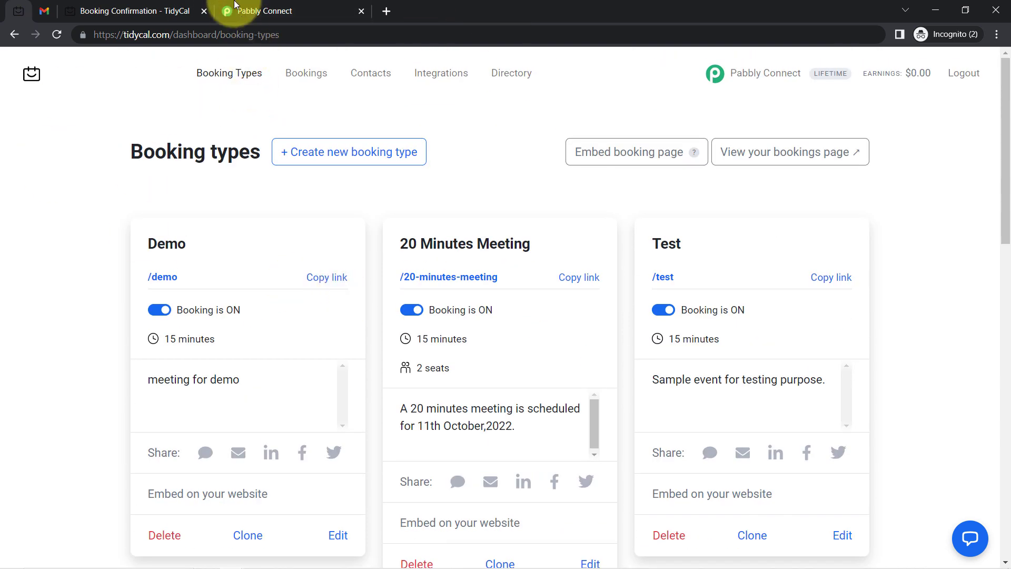
pyautogui.click(253, 7)
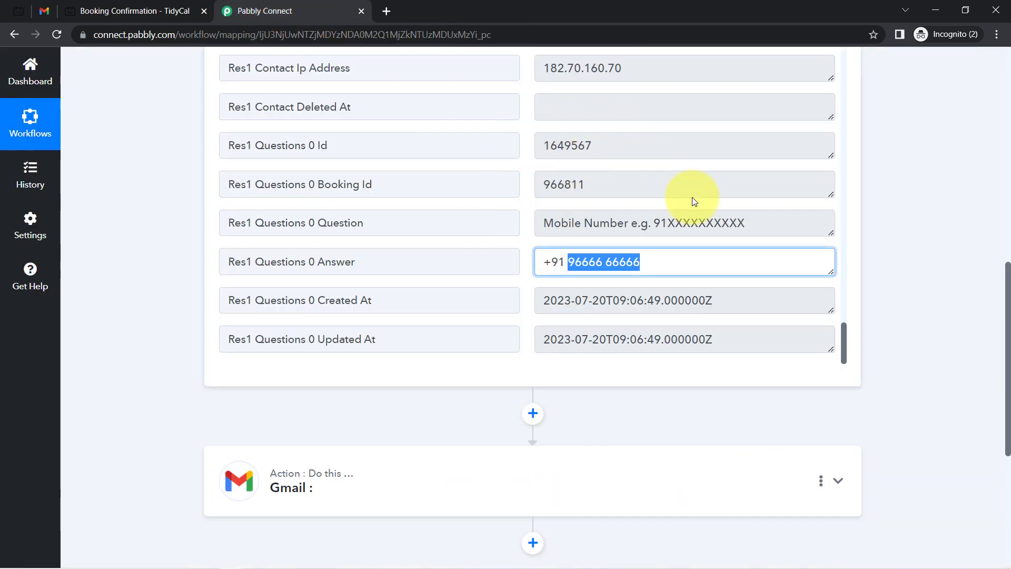
pyautogui.moveTo(1006, 283); pyautogui.dragTo(1000, 53)
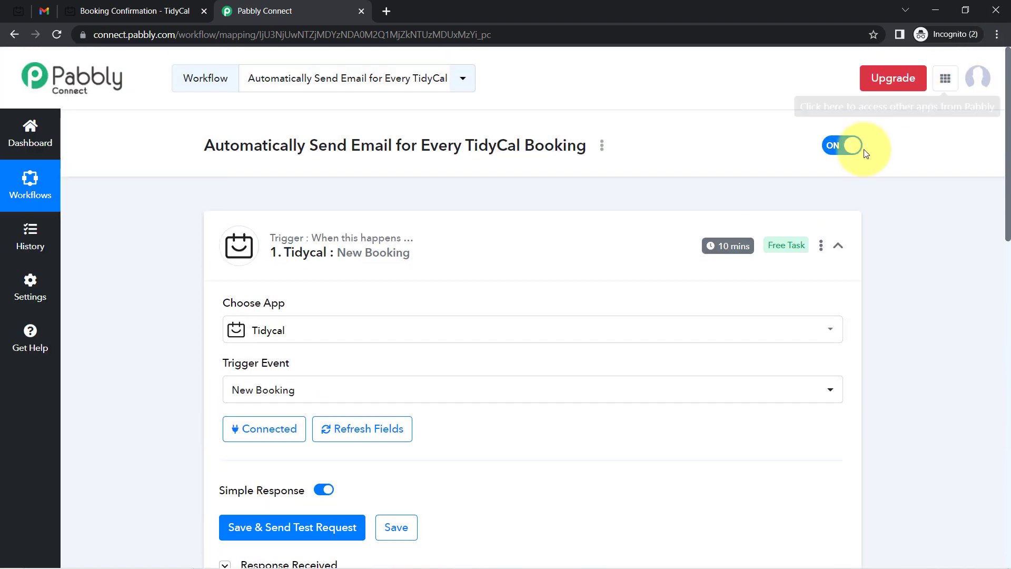
# Expand the Gmail action card and choose Send Email as its action event
pyautogui.moveTo(734, 255)
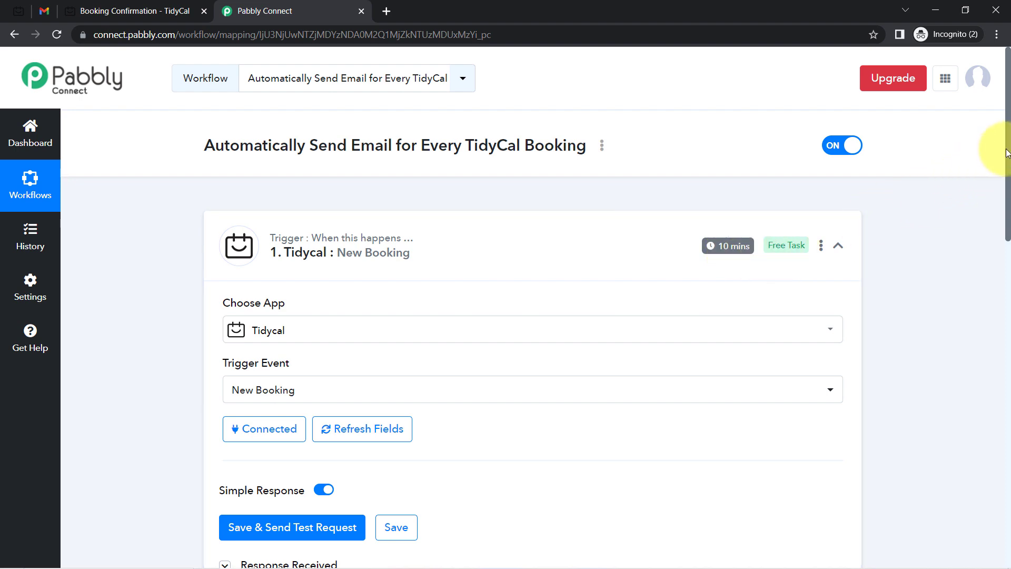
pyautogui.moveTo(1006, 152); pyautogui.dragTo(999, 444)
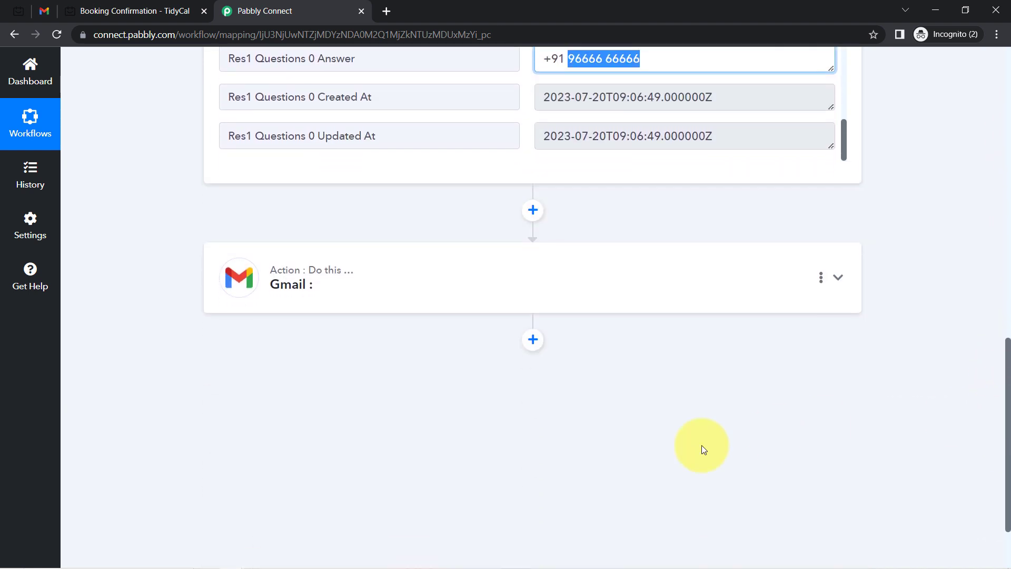
pyautogui.click(324, 270)
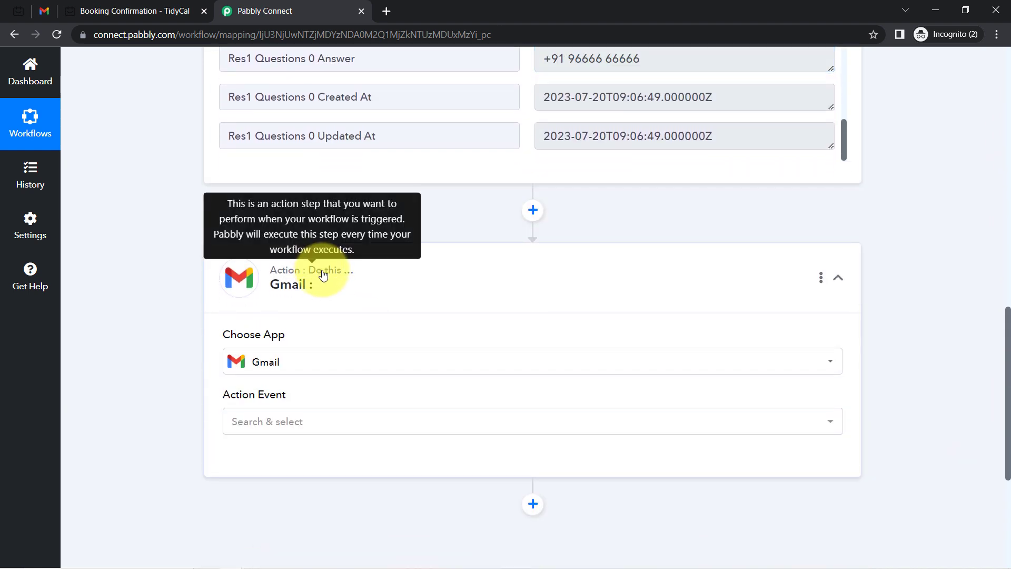
pyautogui.moveTo(1007, 316); pyautogui.dragTo(1004, 373)
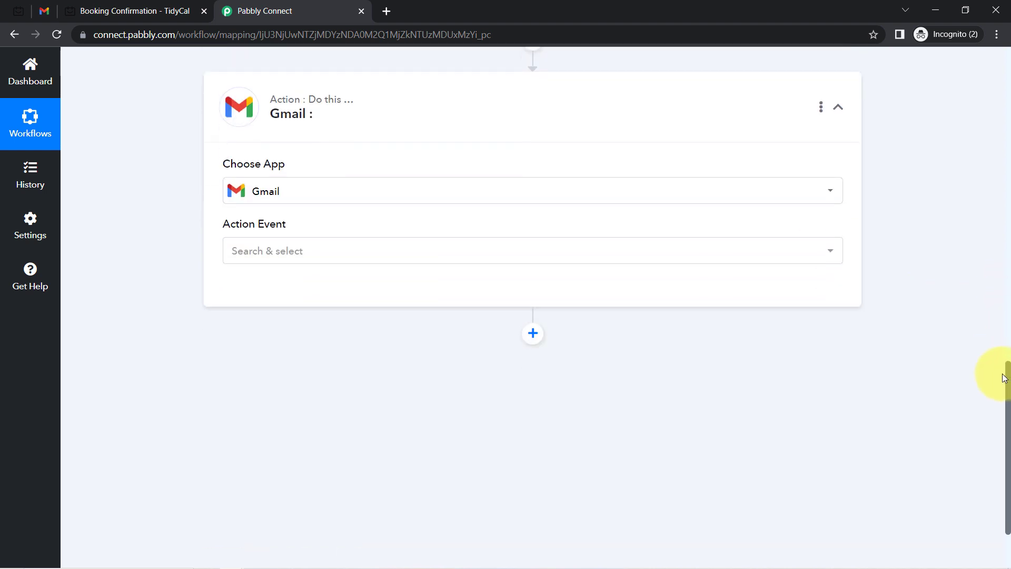
pyautogui.click(299, 239)
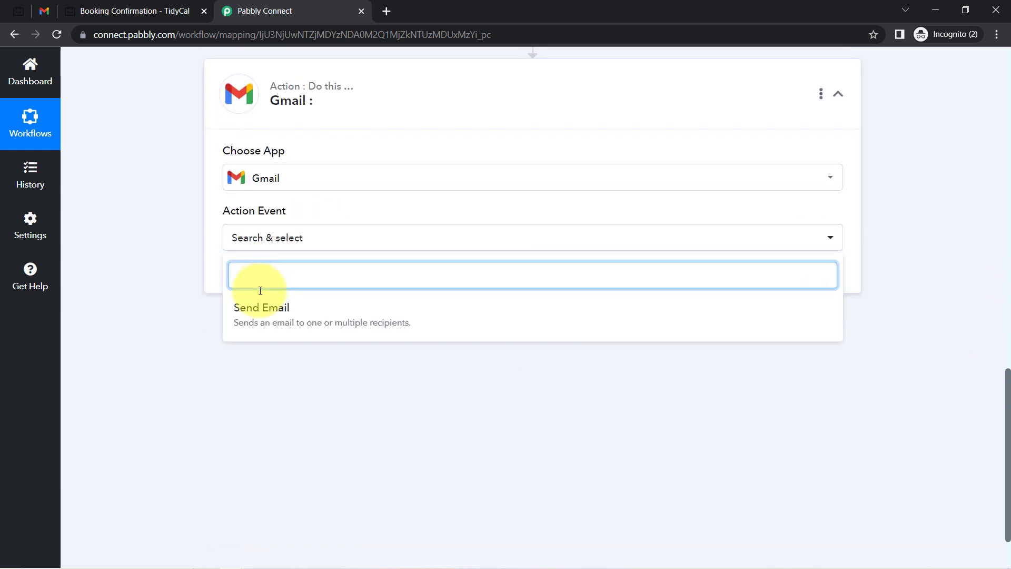
pyautogui.click(253, 309)
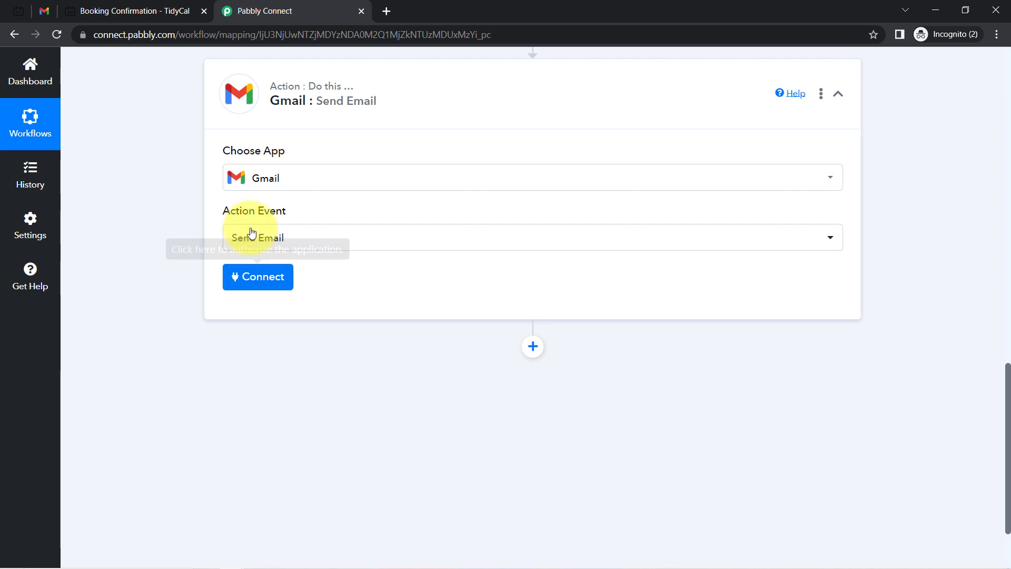
pyautogui.click(259, 278)
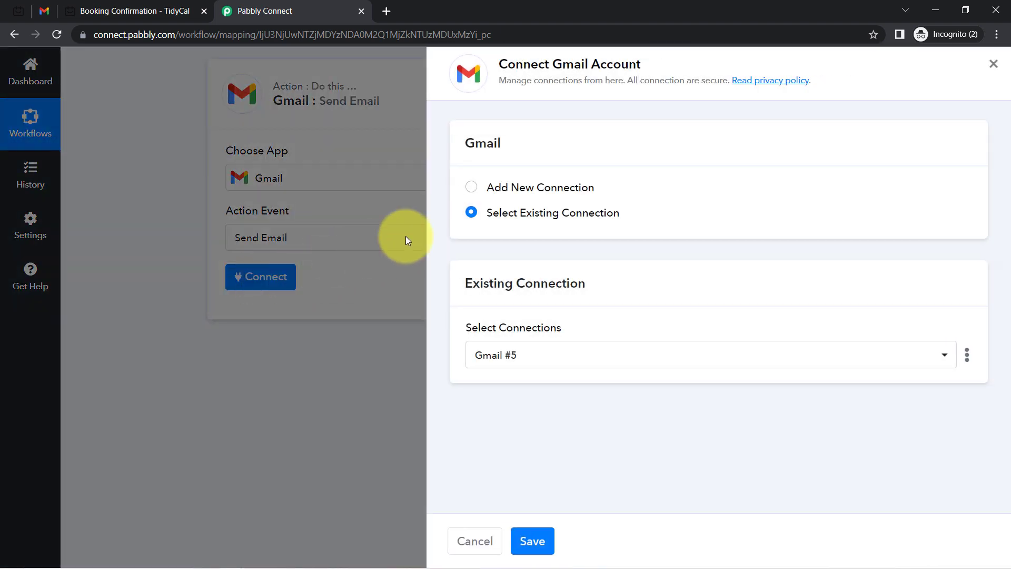
pyautogui.click(518, 191)
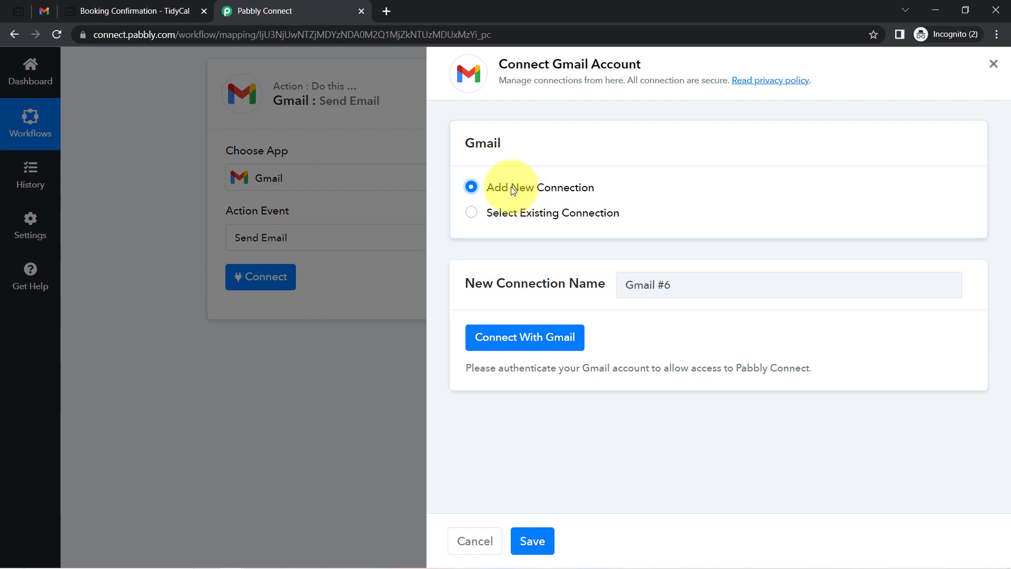
pyautogui.click(505, 339)
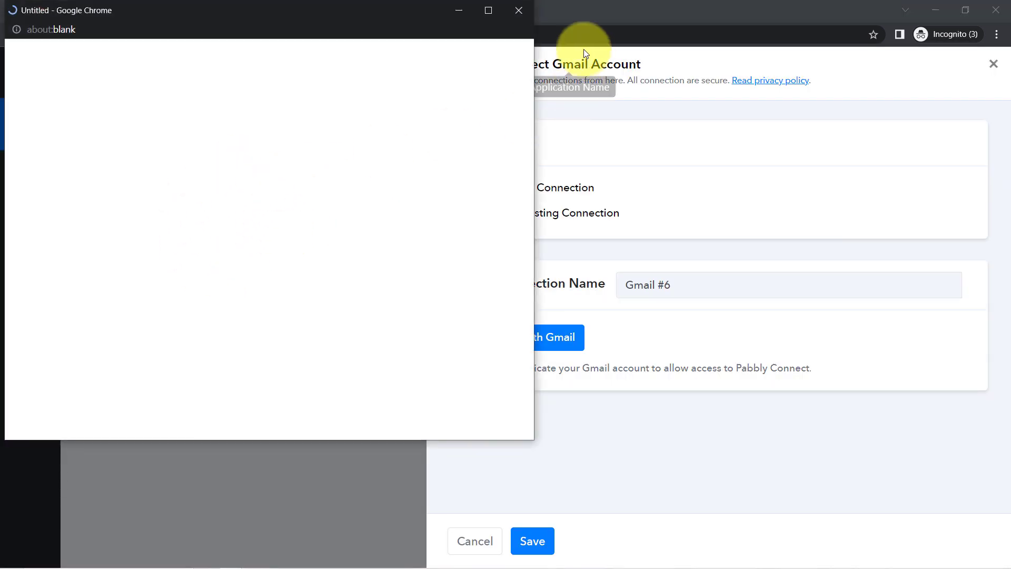
pyautogui.click(518, 10)
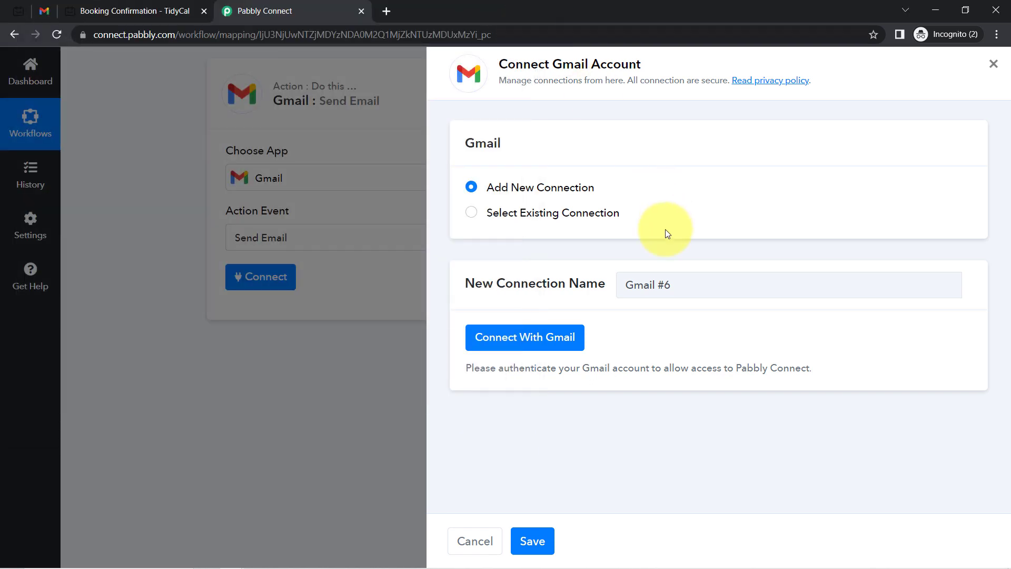
pyautogui.click(544, 213)
pyautogui.click(530, 354)
pyautogui.click(531, 354)
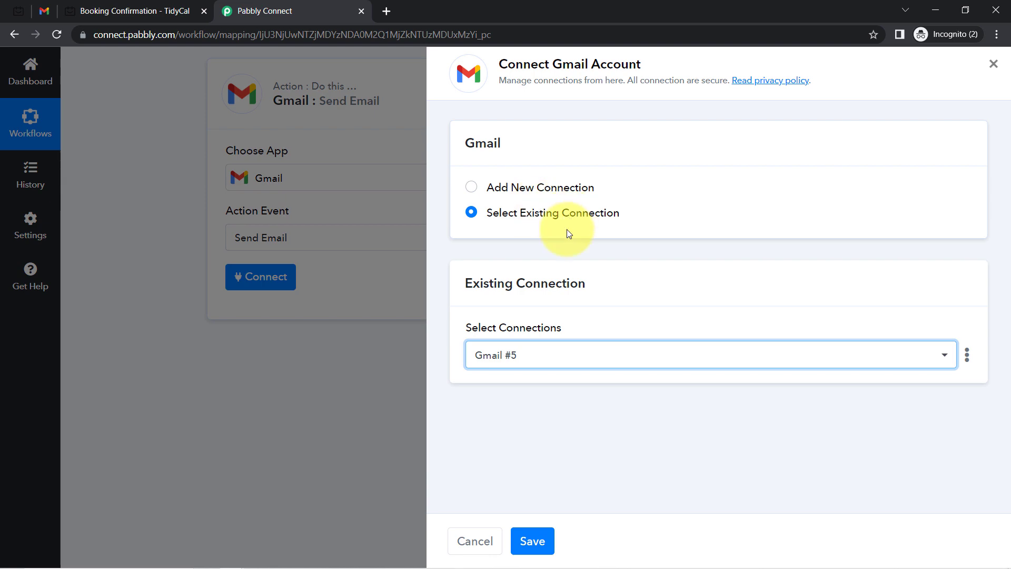
pyautogui.click(532, 542)
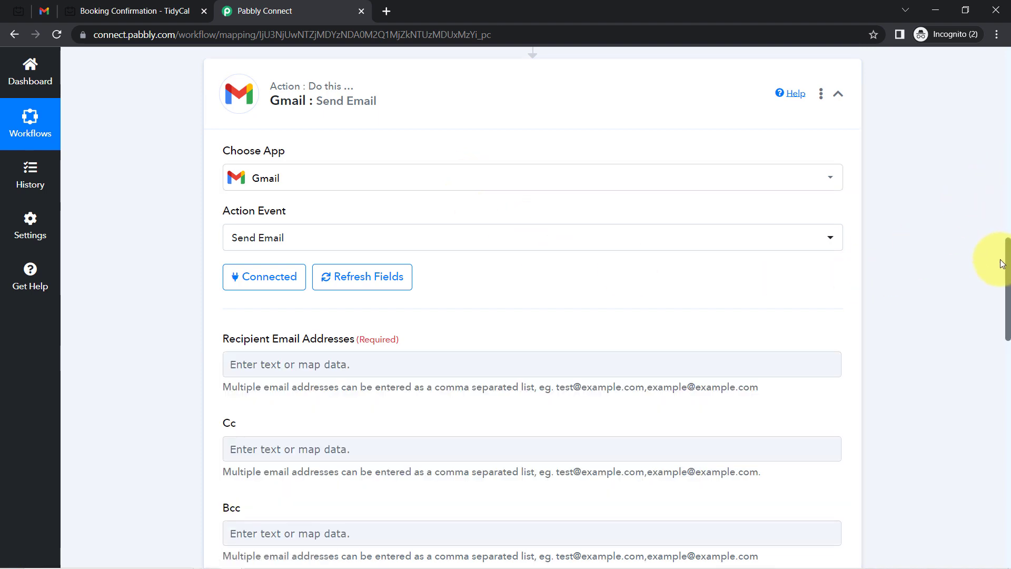
pyautogui.moveTo(1008, 247); pyautogui.dragTo(895, 273)
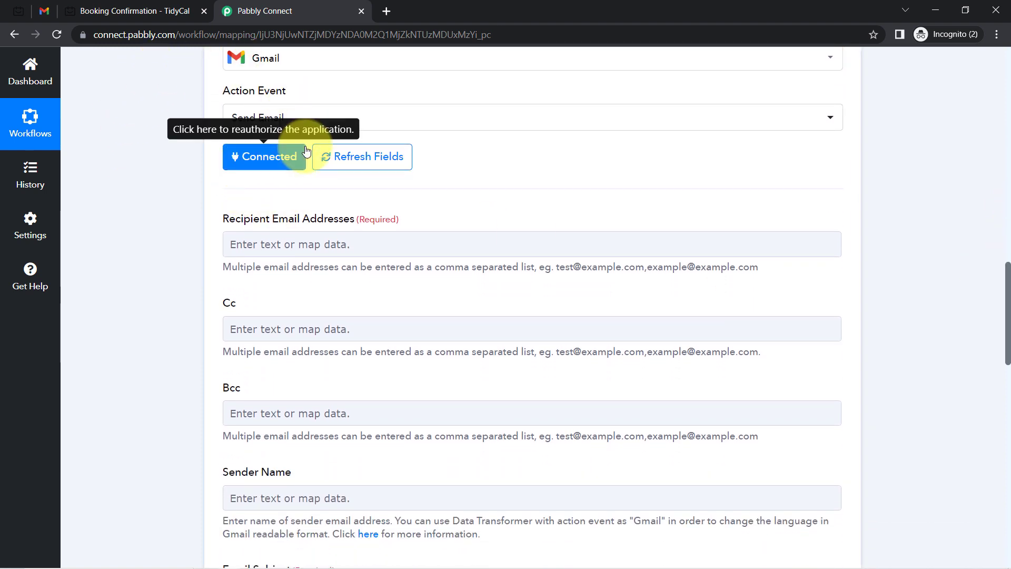
pyautogui.moveTo(236, 216); pyautogui.dragTo(373, 215)
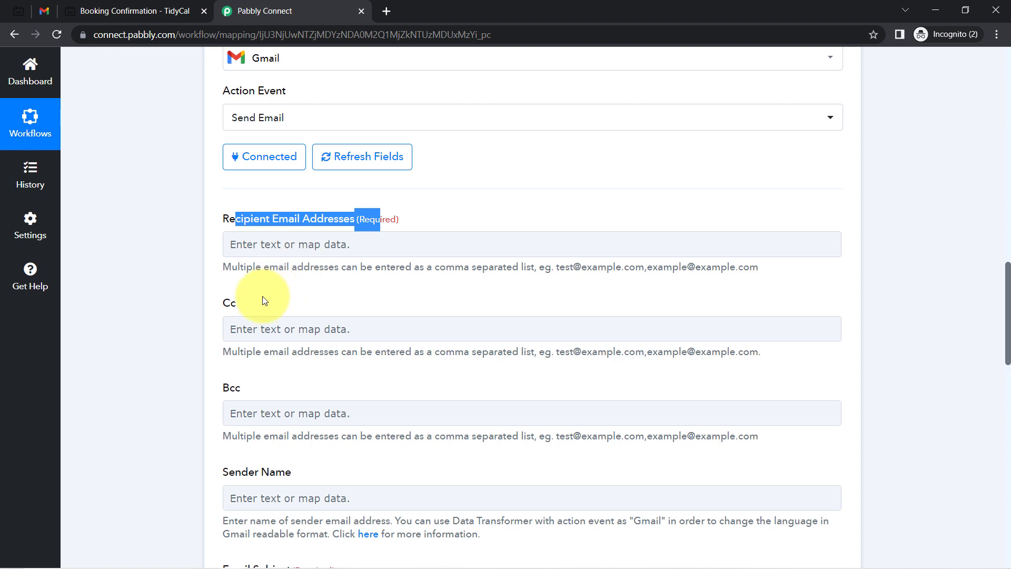
pyautogui.click(232, 313)
pyautogui.moveTo(232, 313); pyautogui.dragTo(255, 314)
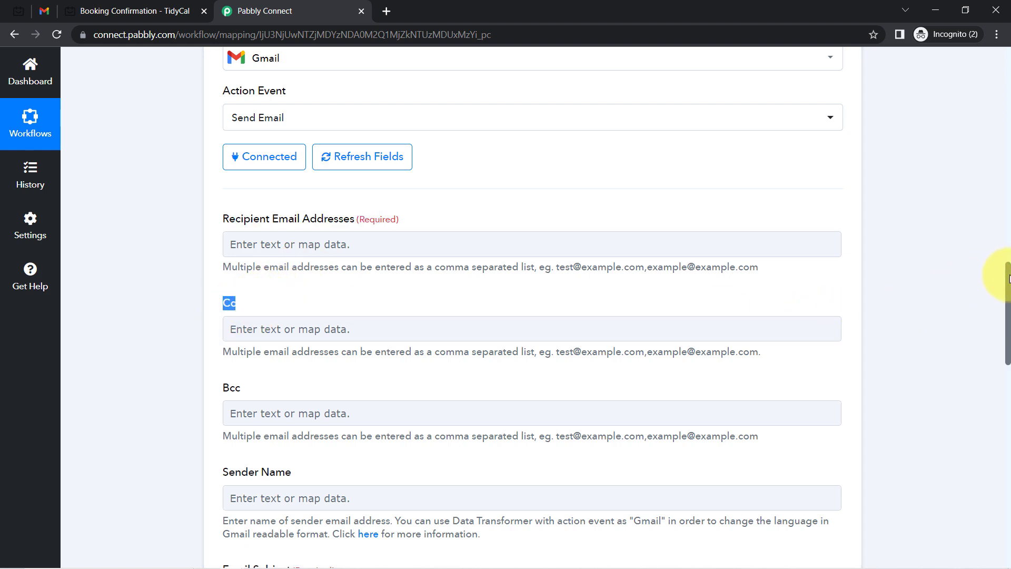
pyautogui.moveTo(1008, 279); pyautogui.dragTo(1008, 294)
pyautogui.scroll(1, 997, 291)
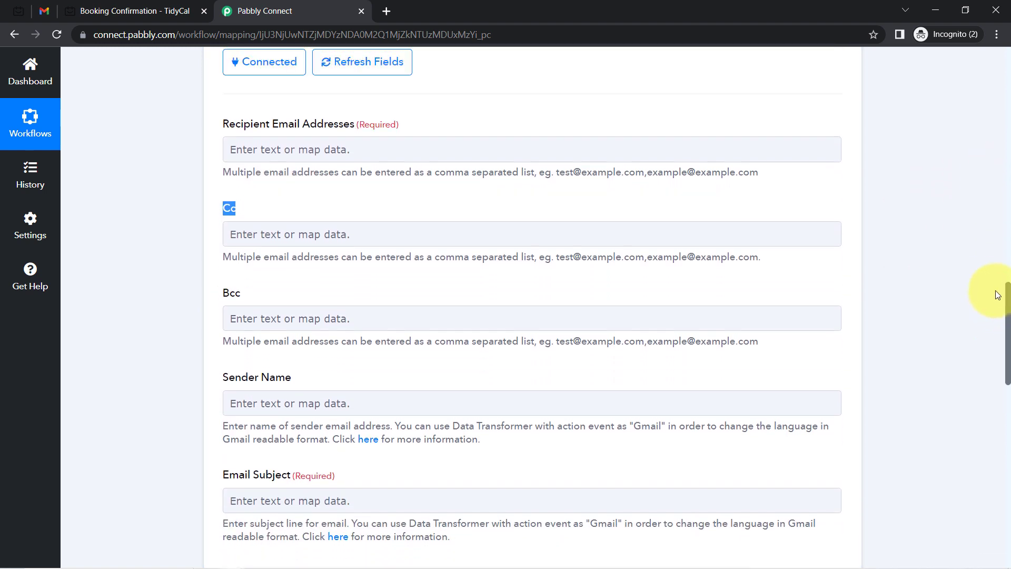
pyautogui.scroll(-1, 994, 298)
pyautogui.scroll(-2, 992, 301)
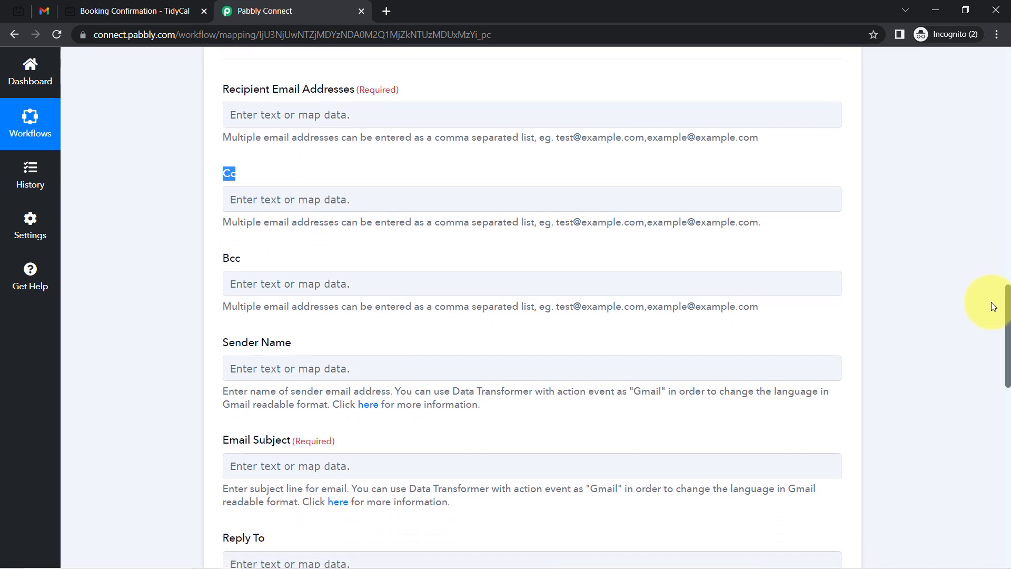
pyautogui.scroll(-3, 985, 331)
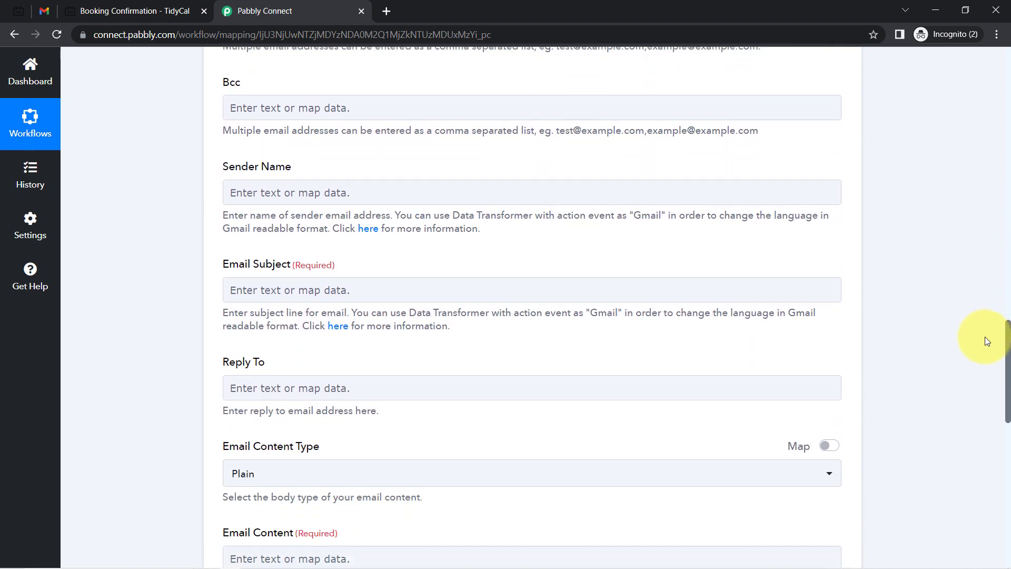
pyautogui.scroll(4, 979, 347)
pyautogui.scroll(2, 973, 305)
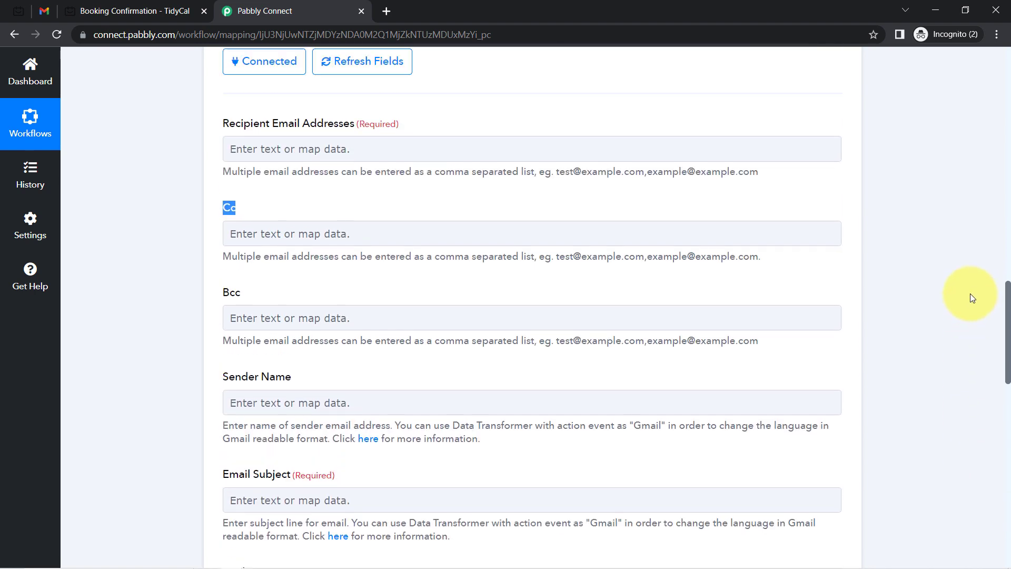
pyautogui.scroll(1, 970, 293)
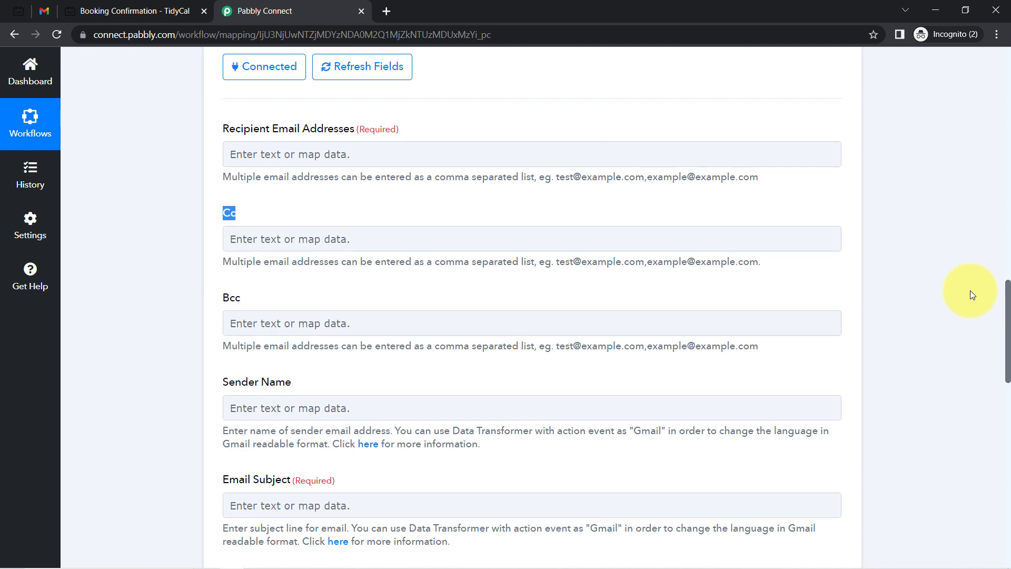
pyautogui.moveTo(235, 138); pyautogui.dragTo(339, 139)
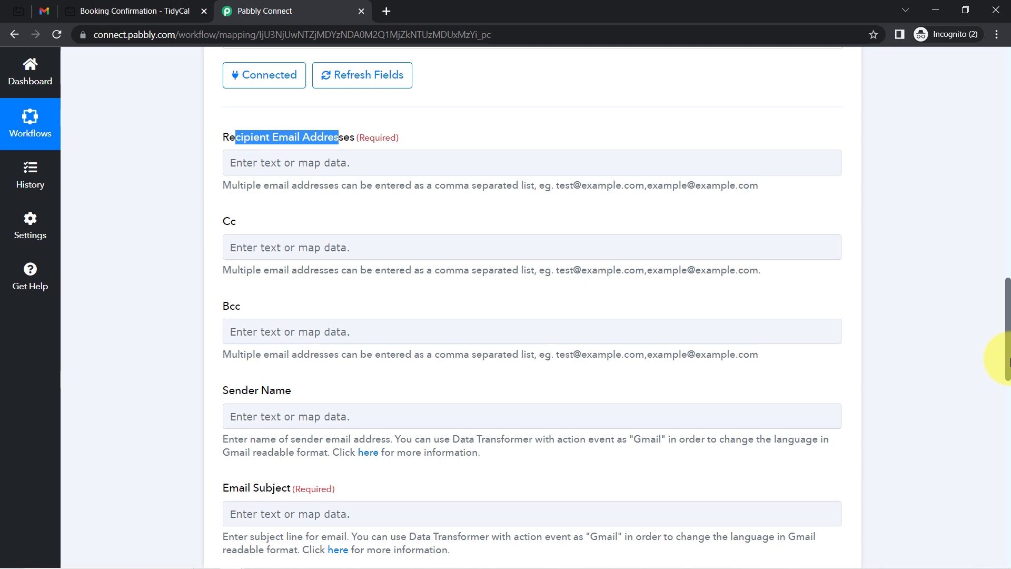
pyautogui.moveTo(1008, 360); pyautogui.dragTo(995, 240)
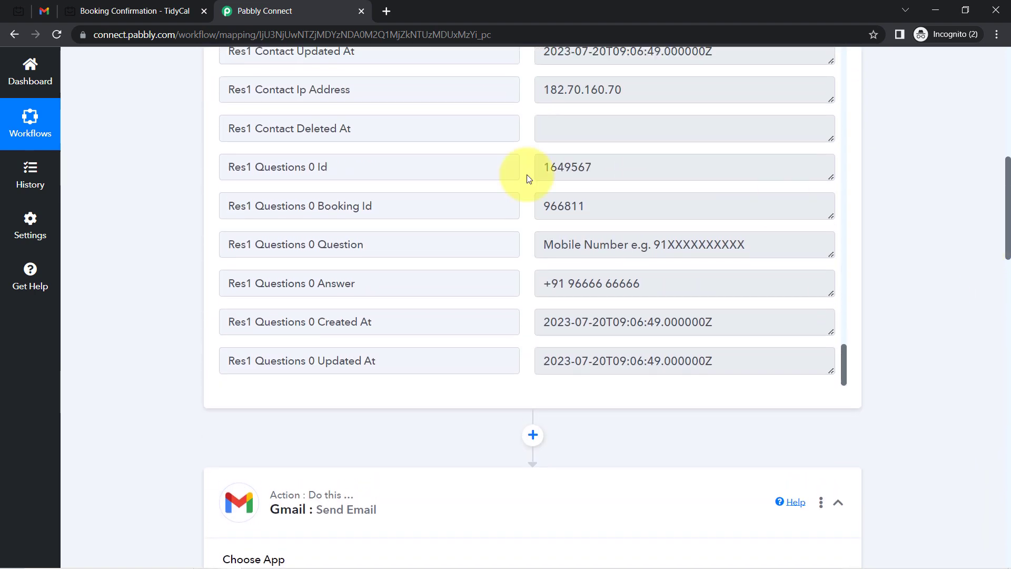
pyautogui.scroll(5, 595, 213)
pyautogui.tripleClick(606, 172)
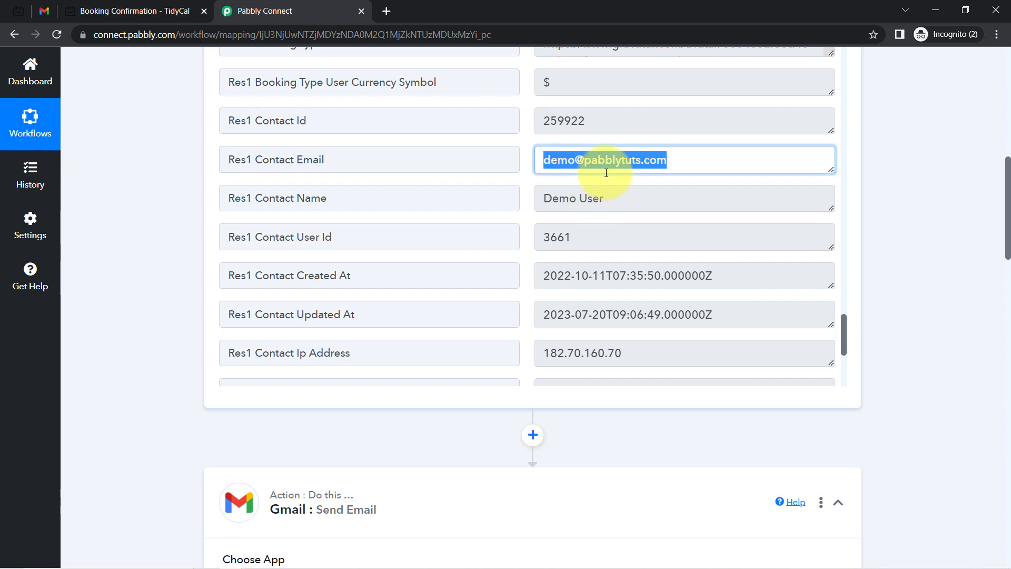
pyautogui.moveTo(1007, 196); pyautogui.dragTo(998, 322)
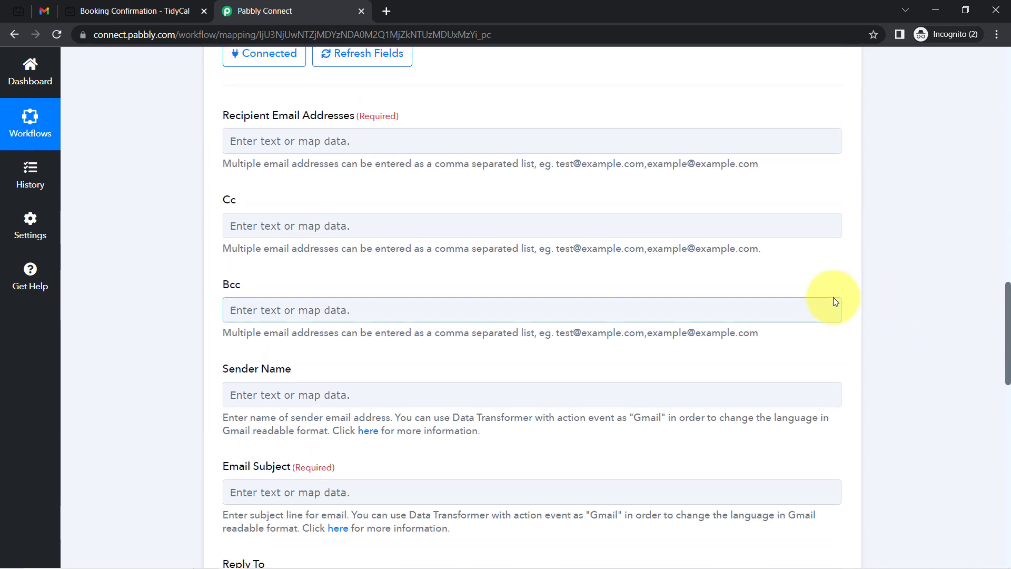
# Map Recipient Email Addresses to Res1 Contact Email from Tidycal: New Booking, searching '@'
pyautogui.click(241, 144)
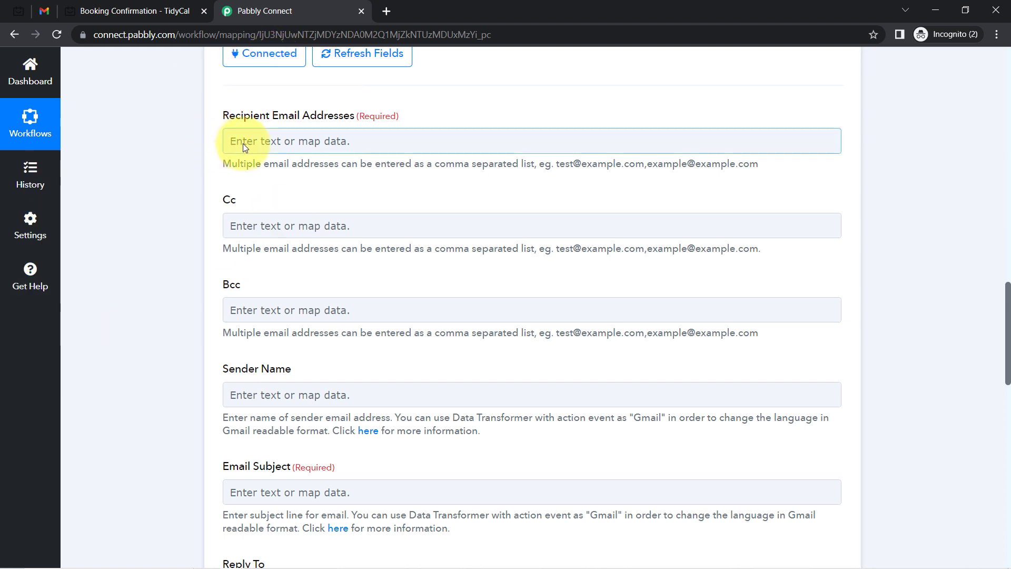
pyautogui.click(261, 148)
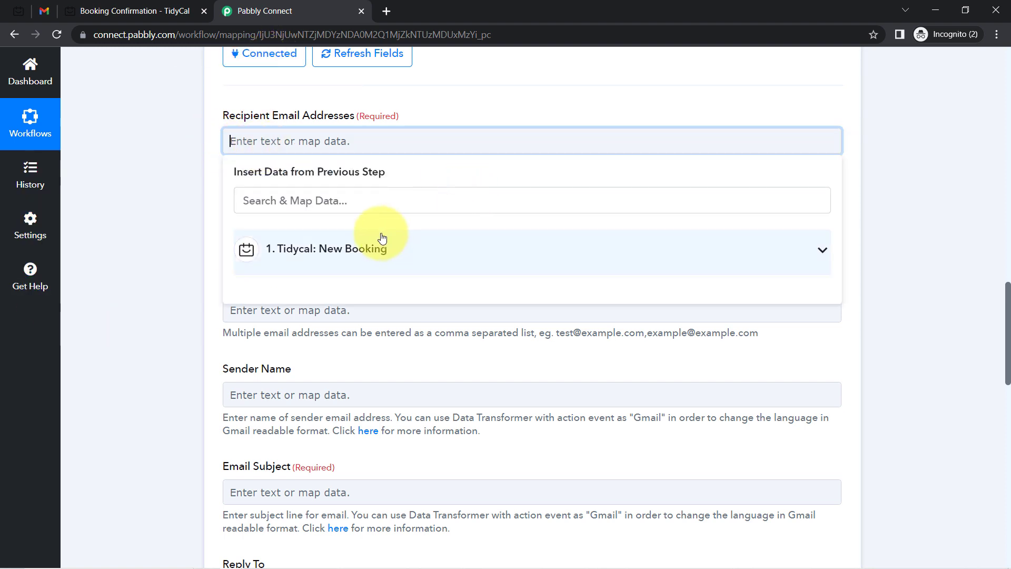
pyautogui.click(361, 249)
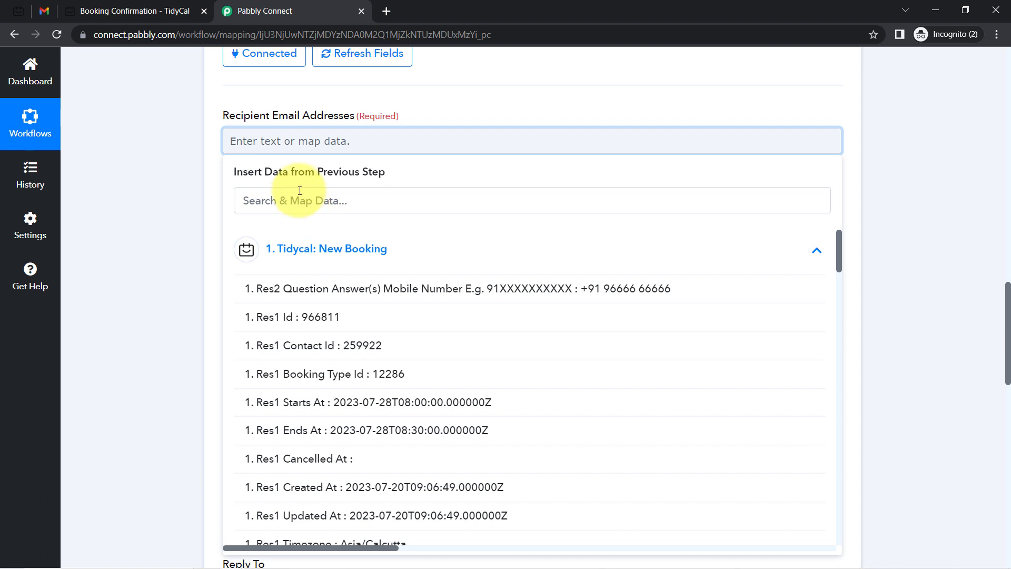
pyautogui.click(270, 197)
pyautogui.write('2')
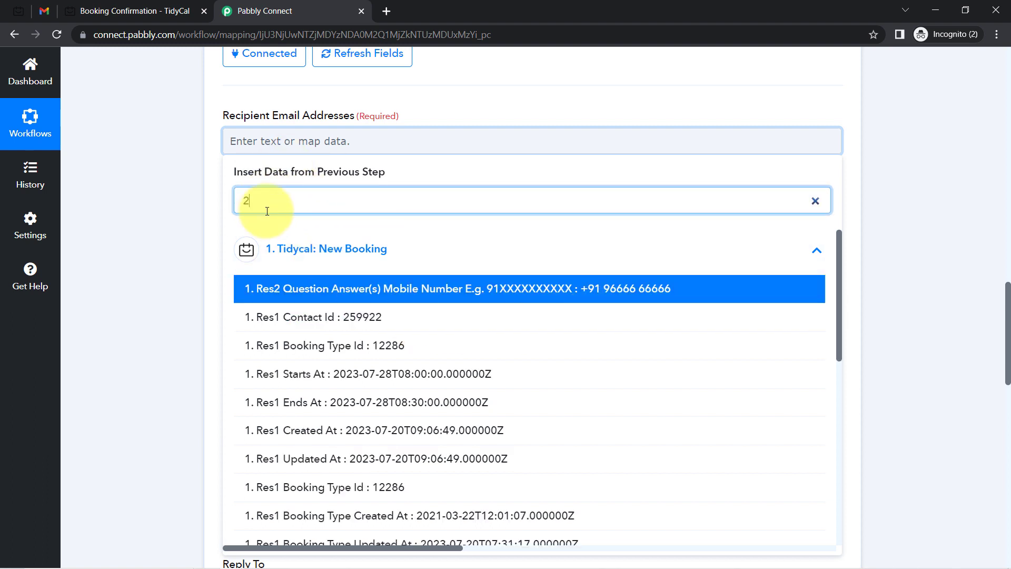
pyautogui.click(220, 203)
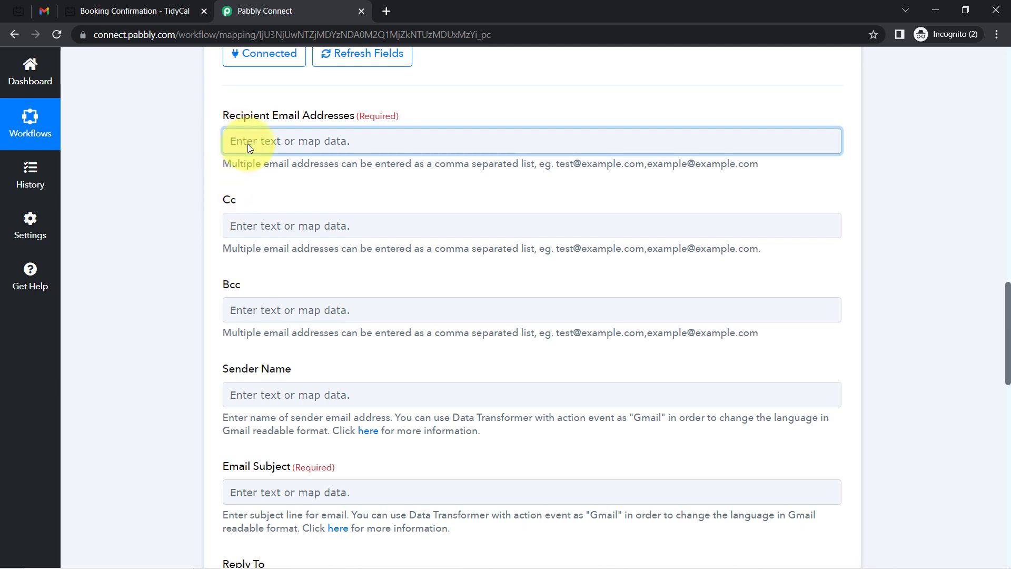
pyautogui.click(242, 140)
pyautogui.click(257, 203)
pyautogui.write('@')
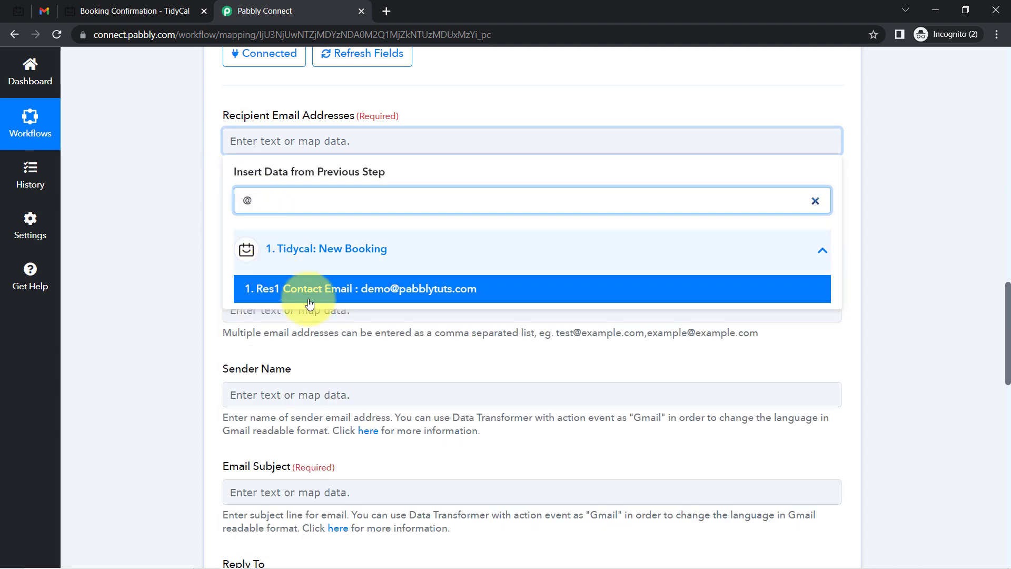
pyautogui.click(353, 291)
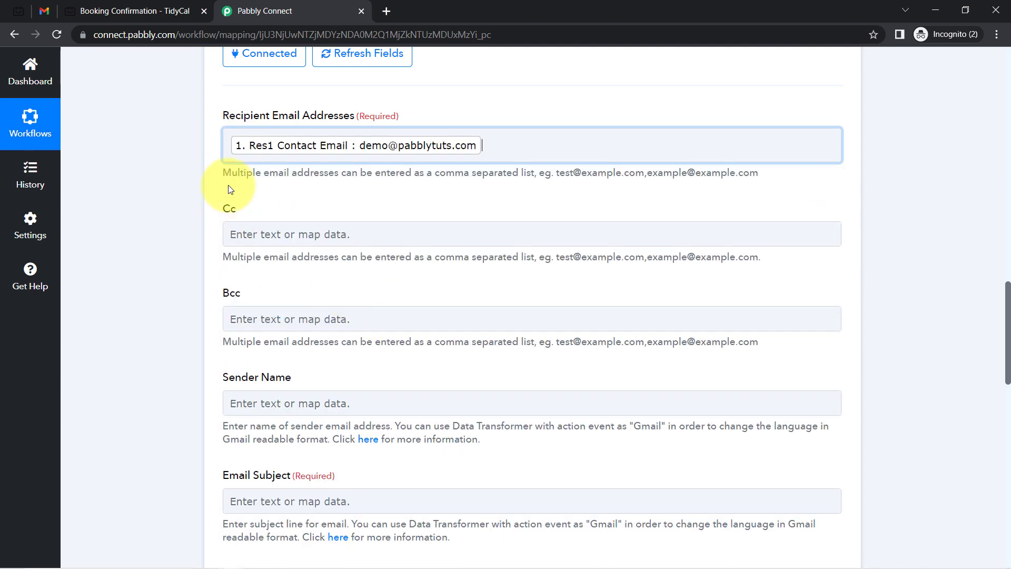
pyautogui.click(166, 159)
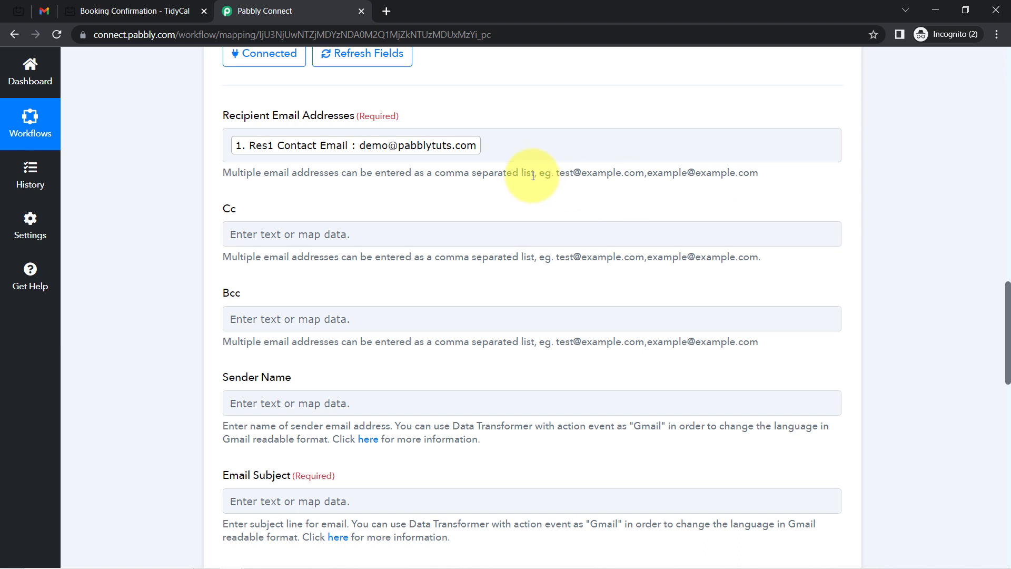
# Remove the stray characters after the mapped email in the recipient field
pyautogui.click(487, 143)
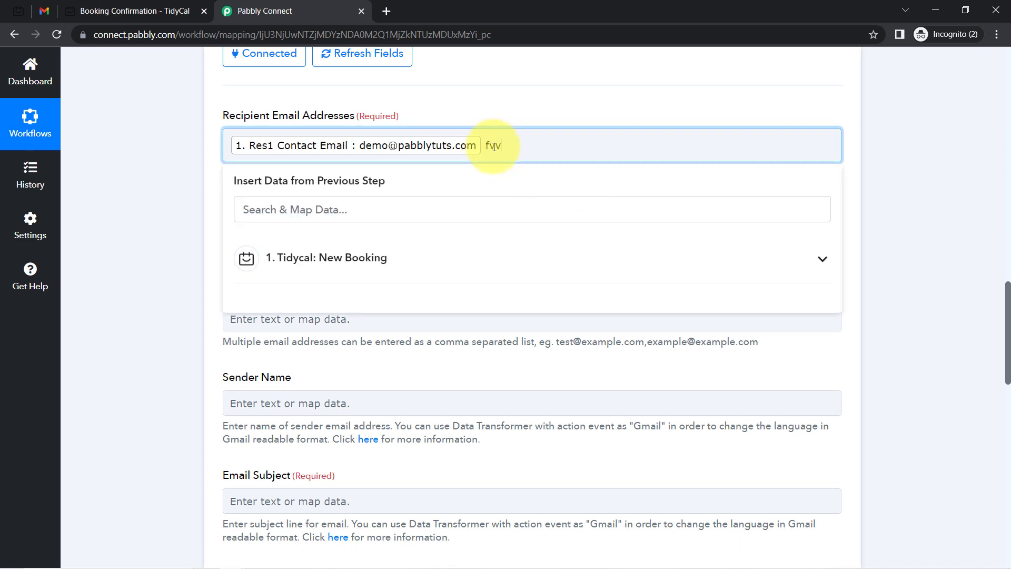
pyautogui.moveTo(487, 146); pyautogui.dragTo(578, 146)
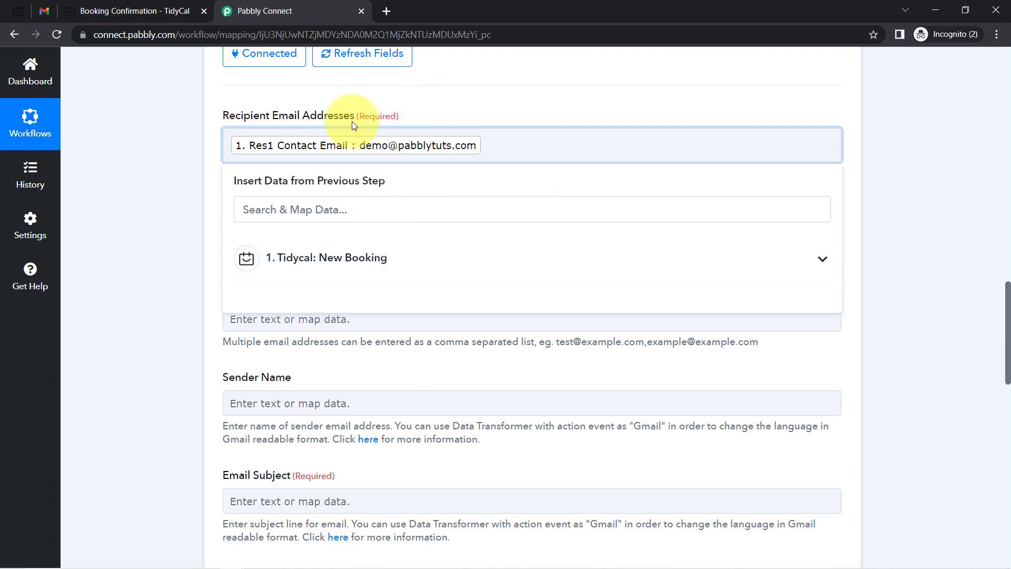
pyautogui.click(417, 109)
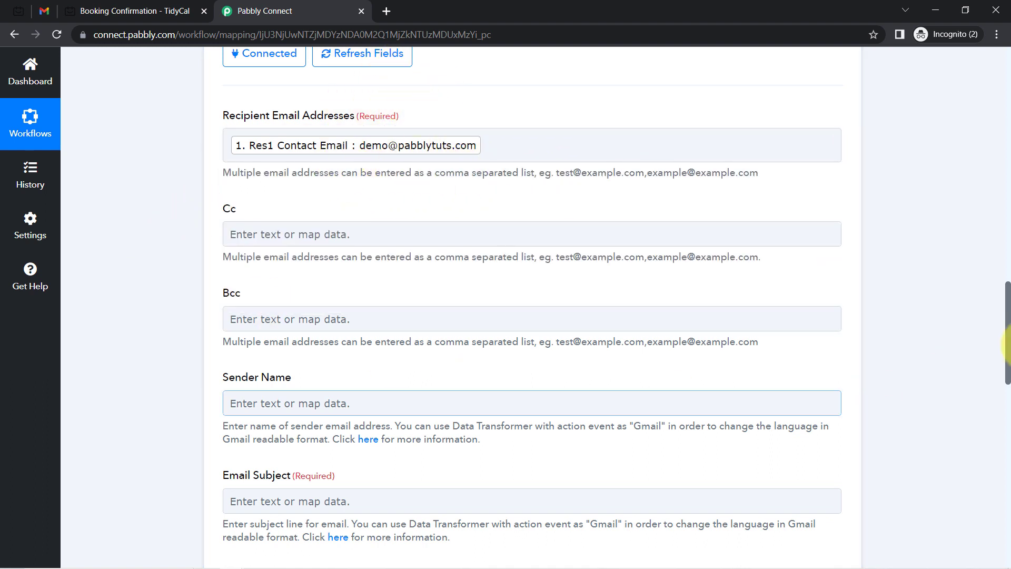
pyautogui.moveTo(1008, 326); pyautogui.dragTo(1007, 349)
# Enter 'Pabbly Connect' as the sender name
pyautogui.click(266, 252)
pyautogui.write('Pa')
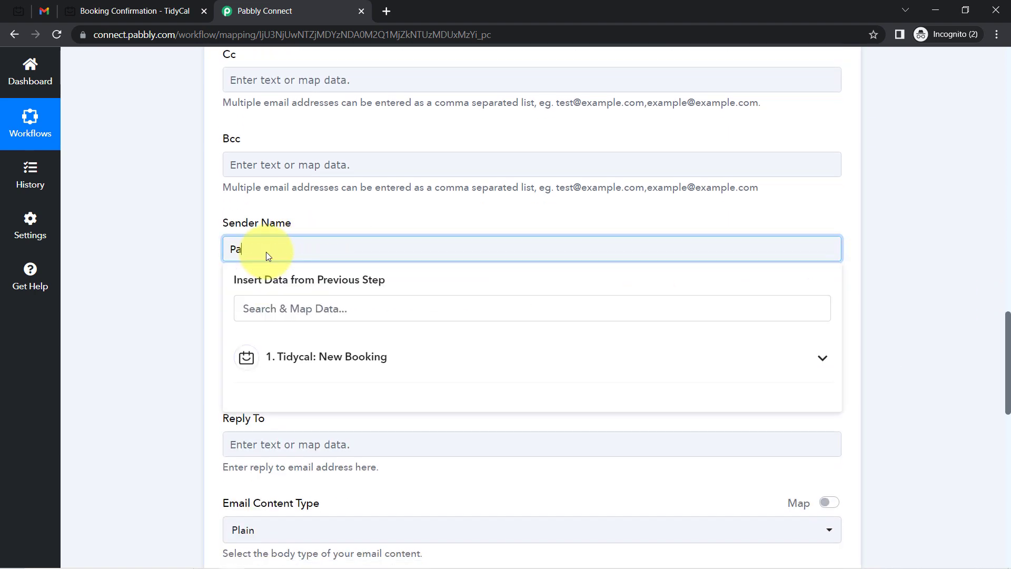
pyautogui.write('bbly Connect')
pyautogui.click(182, 243)
pyautogui.moveTo(1007, 330); pyautogui.dragTo(1007, 353)
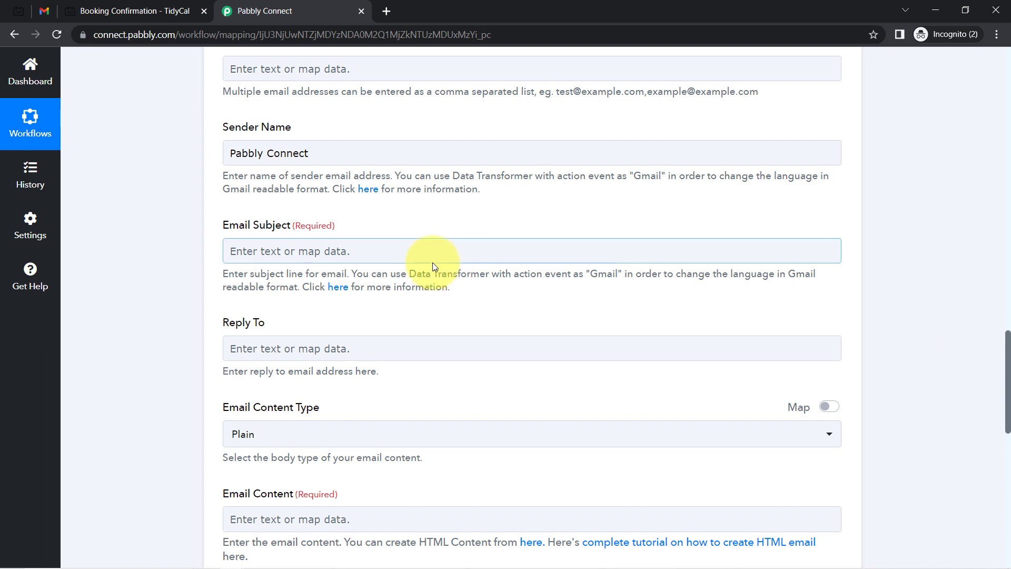
# Set the email subject to Res1 Contact Name followed by ', Booking is Confirmed!'
pyautogui.click(286, 251)
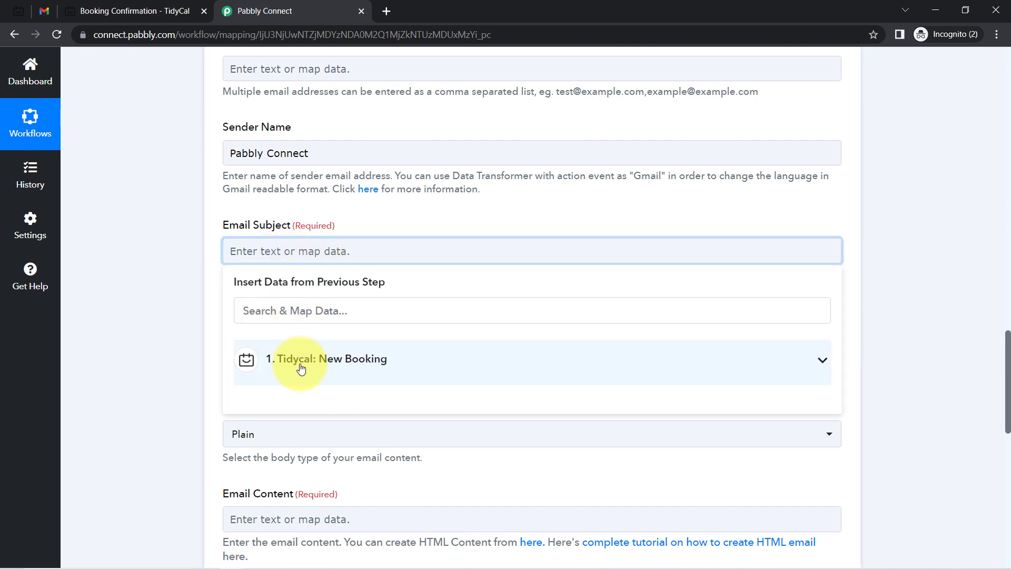
pyautogui.click(286, 357)
pyautogui.click(258, 310)
pyautogui.write('dem')
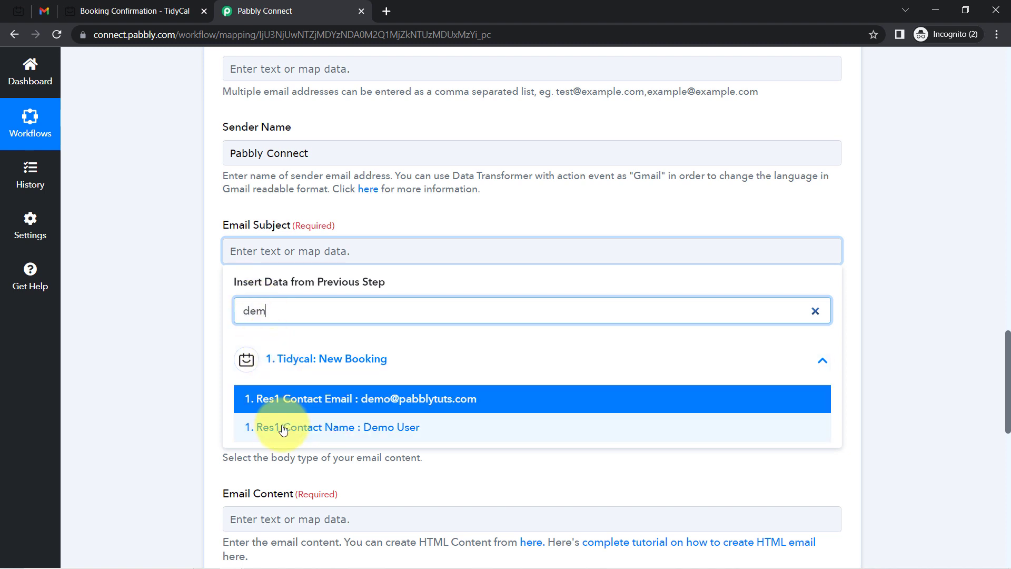
pyautogui.click(266, 425)
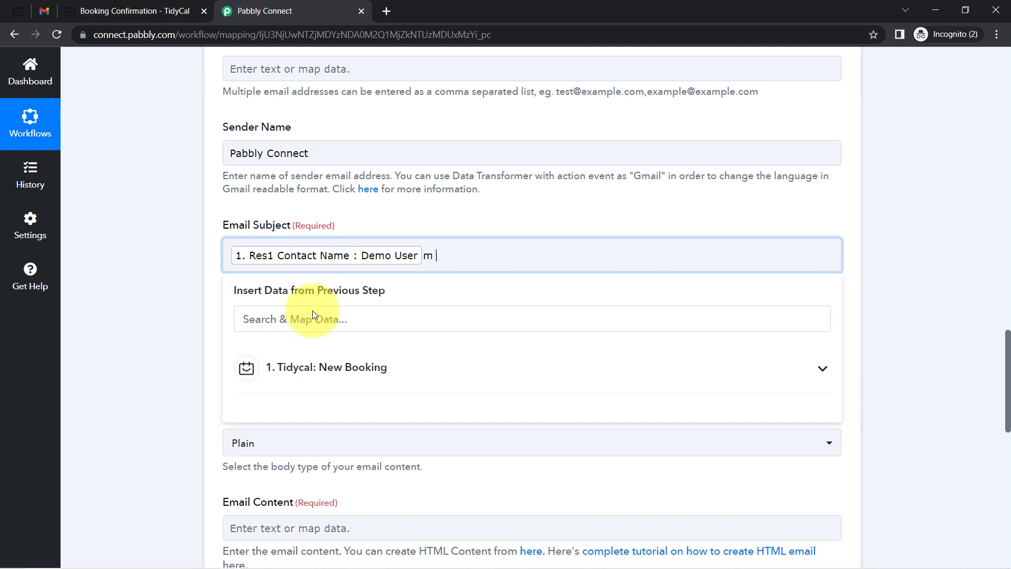
pyautogui.write(', Booking is Confirmed!')
pyautogui.click(192, 242)
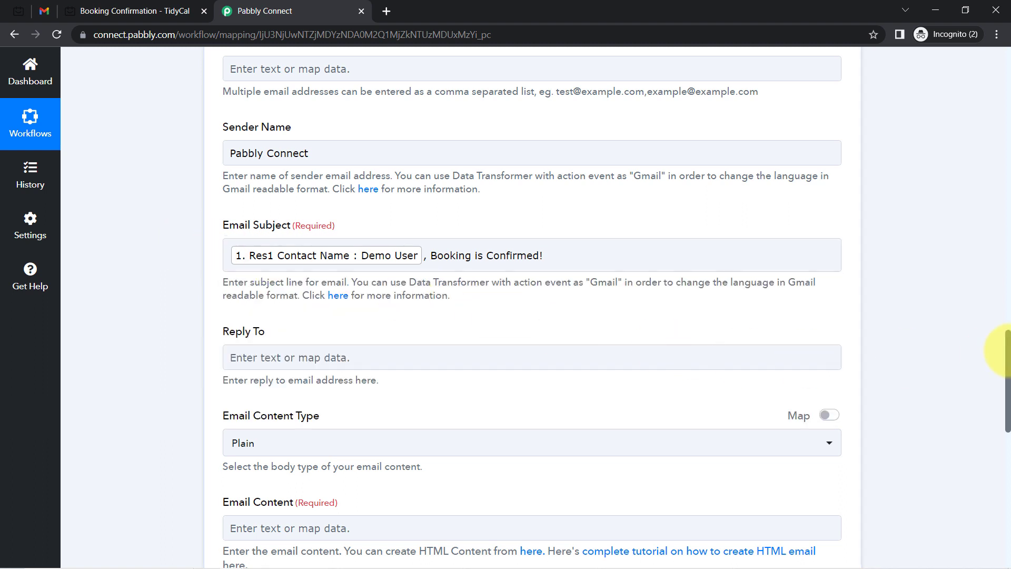
# Switch to the notes and select the entire appointment confirmation email template
pyautogui.scroll(-4, 1001, 352)
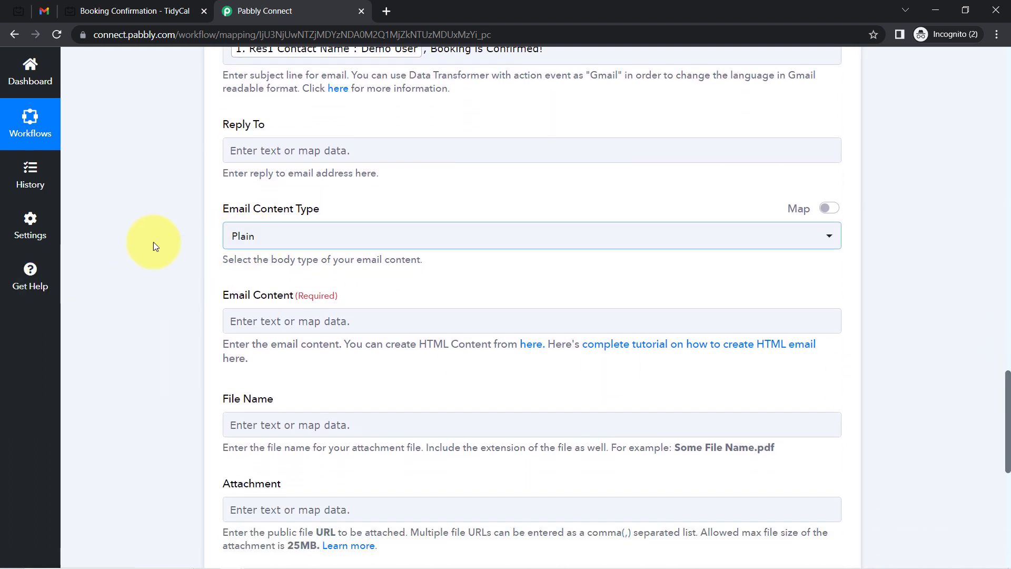
pyautogui.moveTo(1008, 392); pyautogui.dragTo(1006, 415)
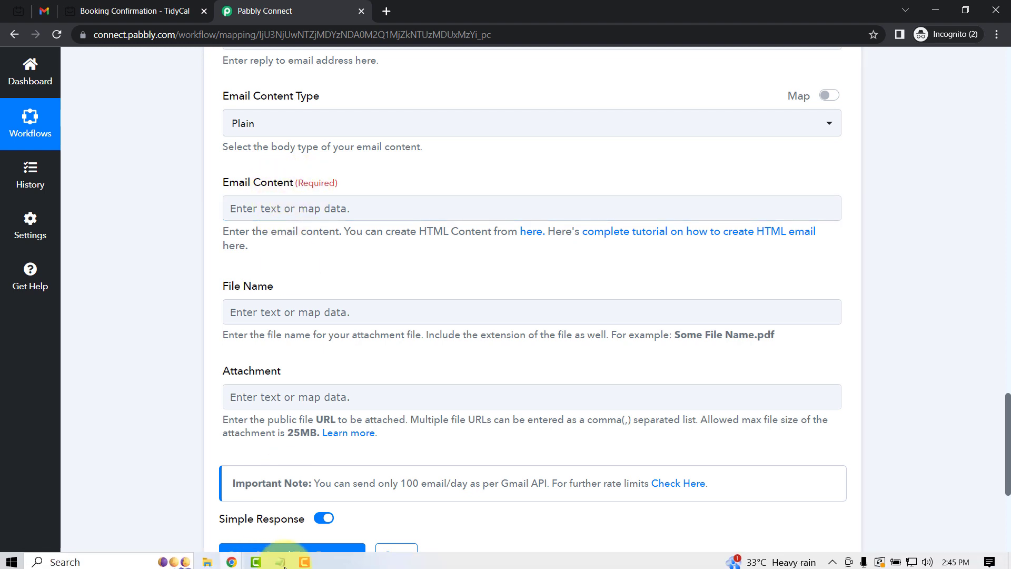
pyautogui.click(280, 558)
pyautogui.click(234, 367)
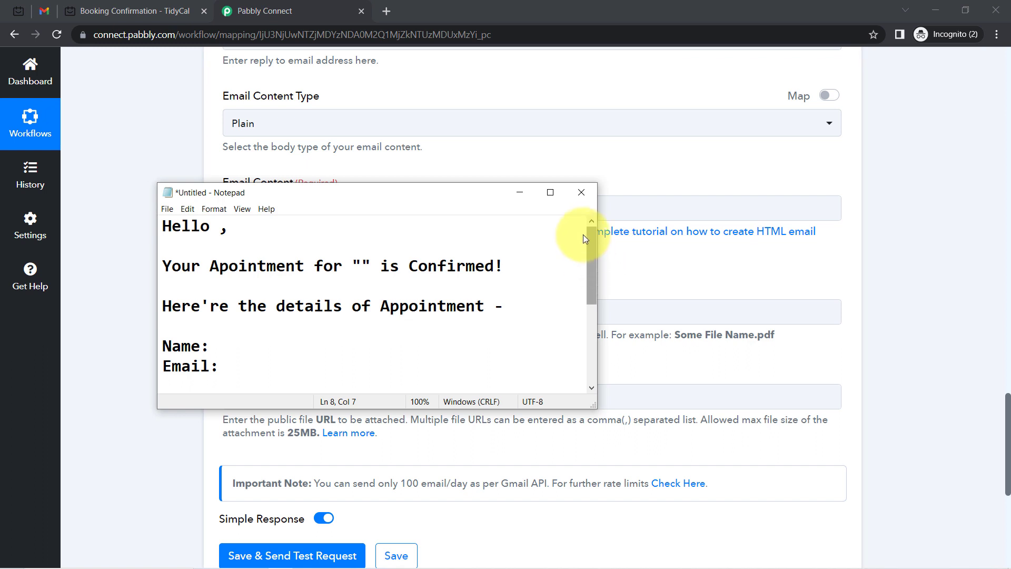
pyautogui.moveTo(166, 230); pyautogui.dragTo(260, 394)
# Paste the template into Email Content and map the contact name after 'Hello,'
pyautogui.hotkey('ctrl', 'c')
pyautogui.click(99, 282)
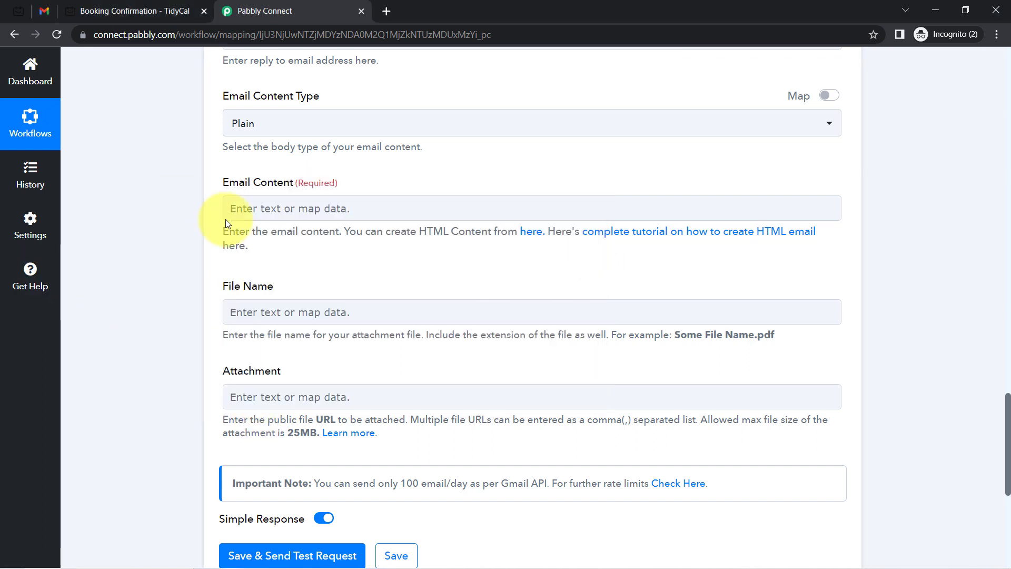
pyautogui.click(260, 207)
pyautogui.hotkey('ctrl', 'v')
pyautogui.click(261, 207)
pyautogui.write(',')
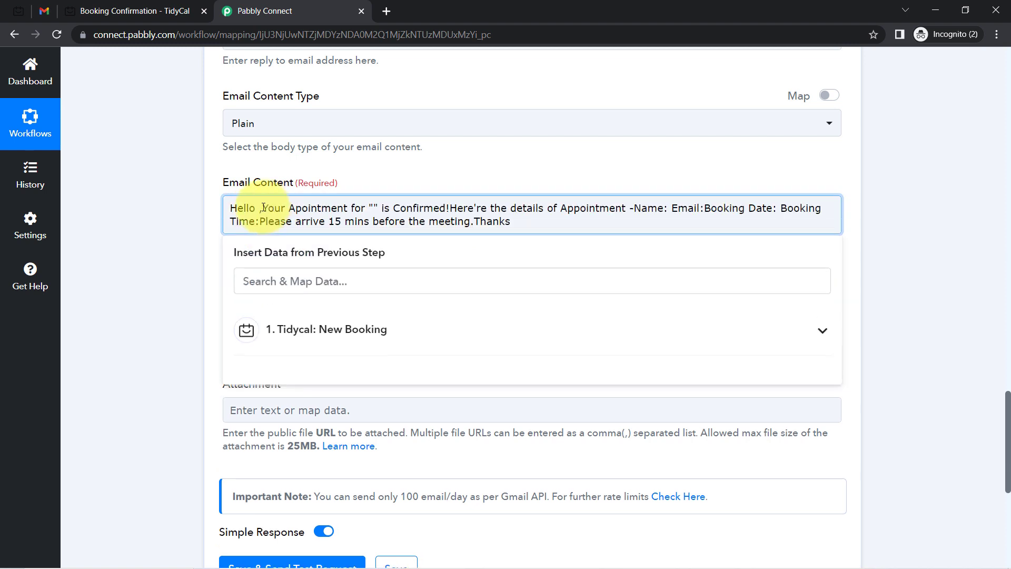
pyautogui.press('Return')
pyautogui.press('Return')
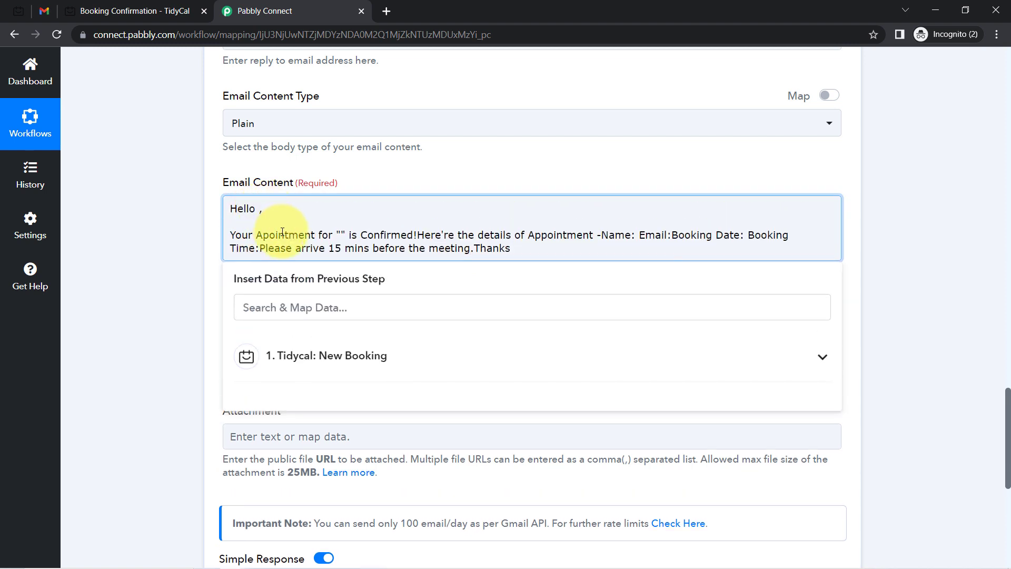
pyautogui.click(260, 308)
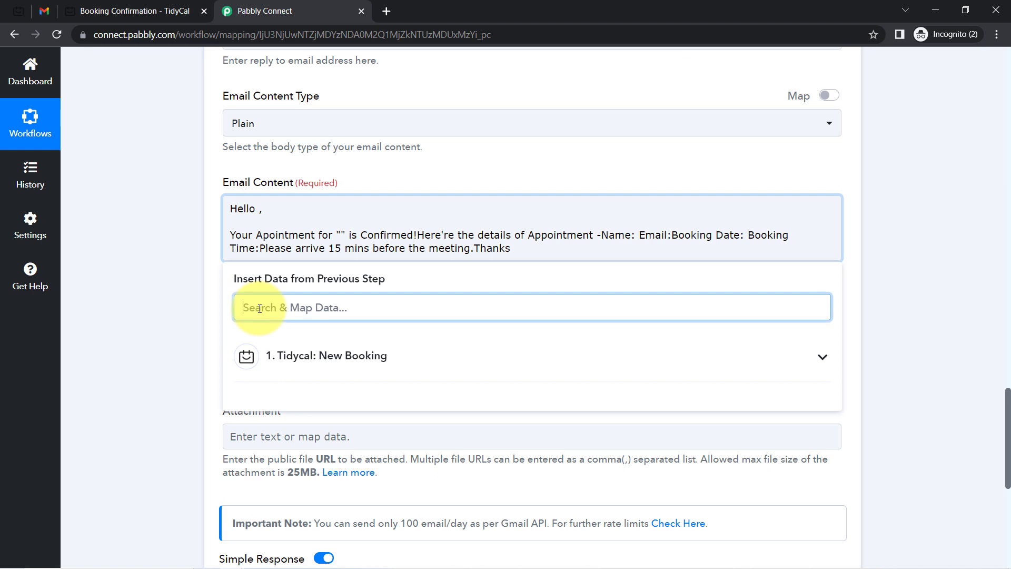
pyautogui.write('dem')
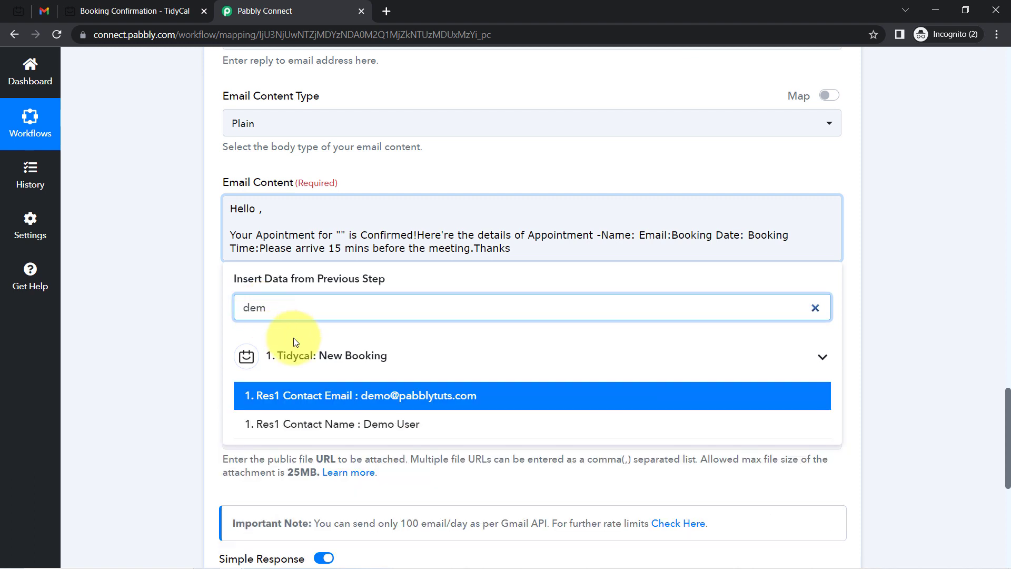
pyautogui.click(300, 421)
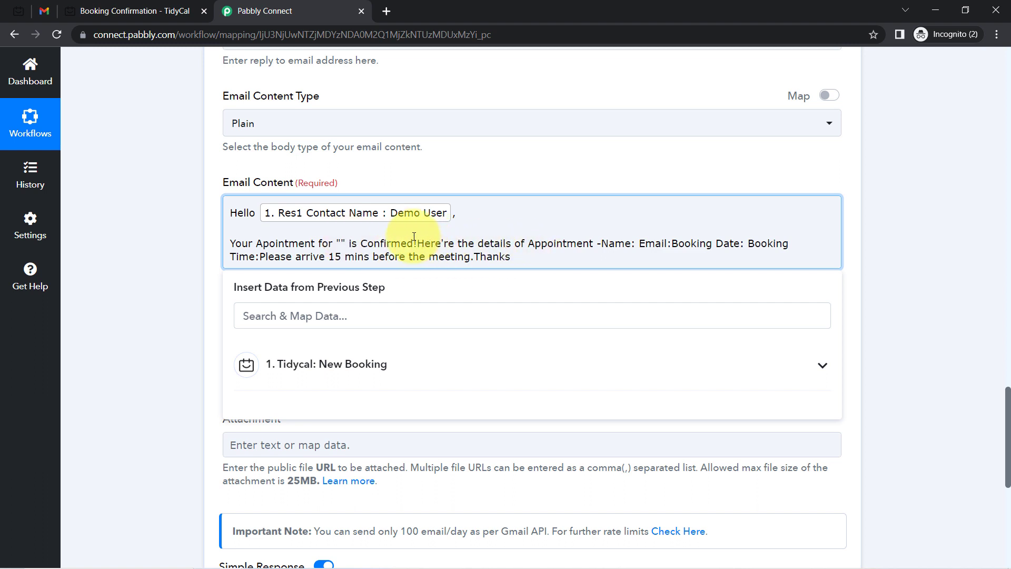
# Insert the booking type title into the details sentence, fixing 'Appointment' and removing extra words
pyautogui.press('Return')
pyautogui.press('Return')
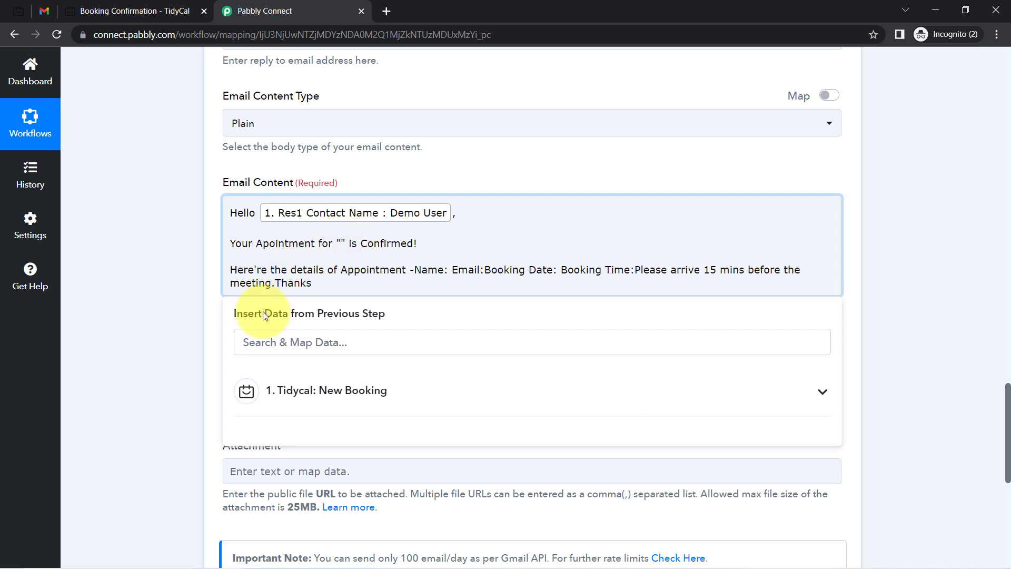
pyautogui.click(252, 341)
pyautogui.write('salo')
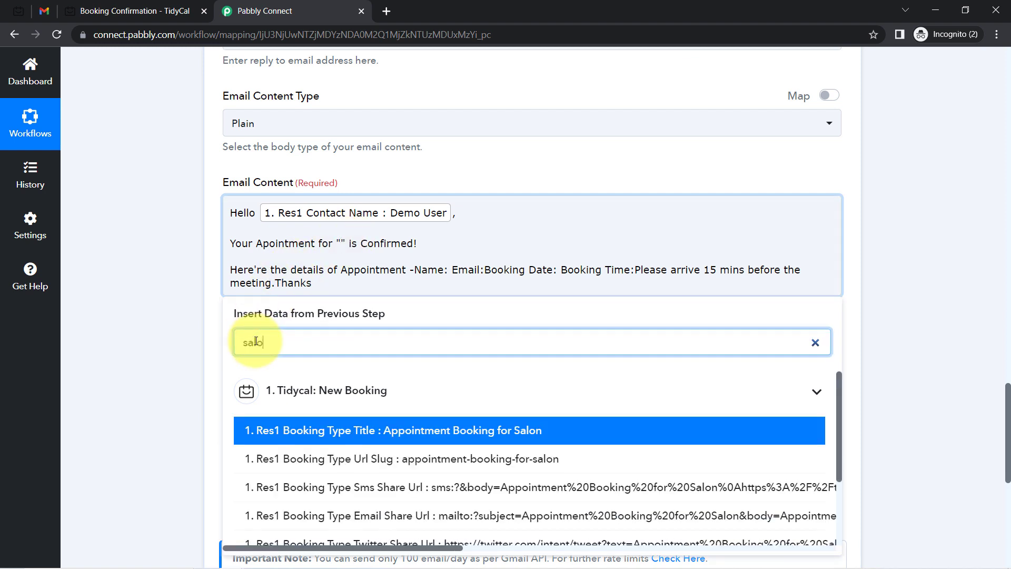
pyautogui.click(395, 430)
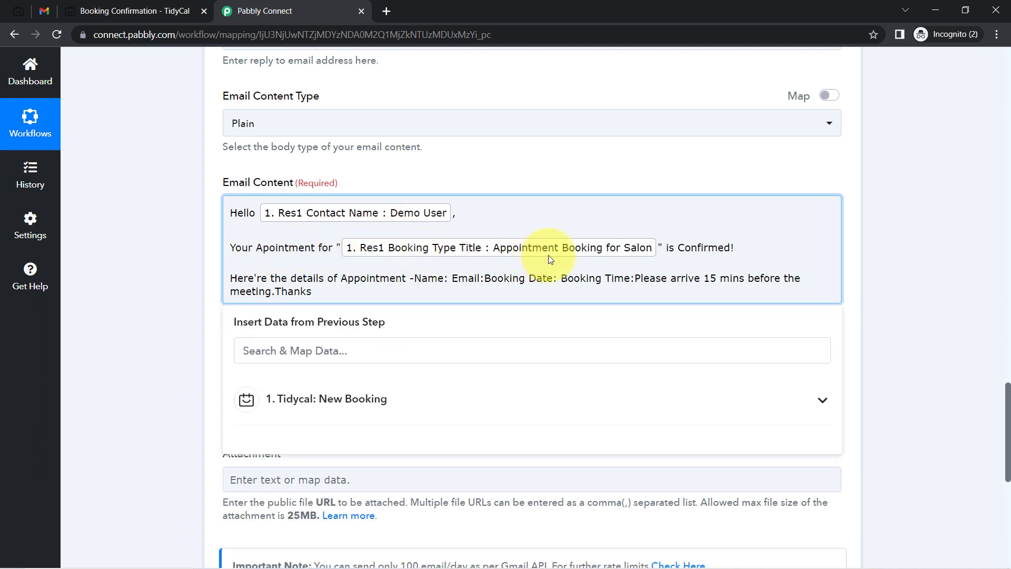
pyautogui.click(267, 247)
pyautogui.write('p')
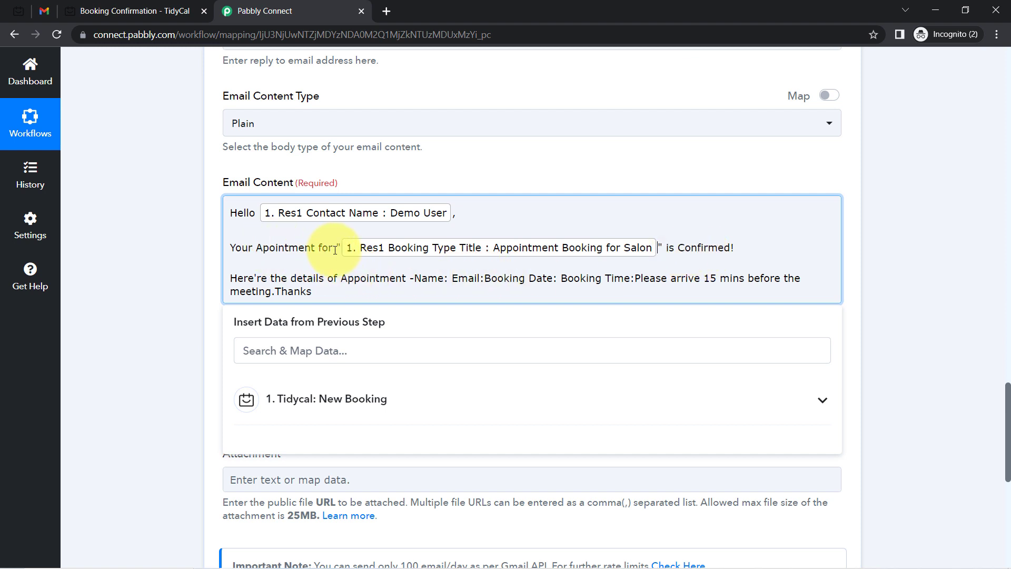
pyautogui.moveTo(331, 250); pyautogui.dragTo(232, 250)
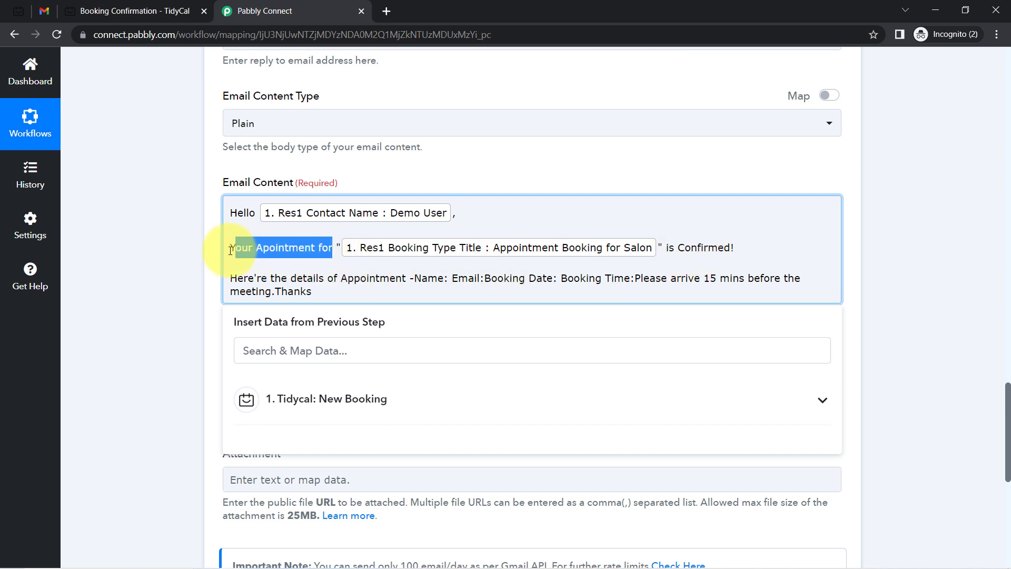
pyautogui.press('BackSpace')
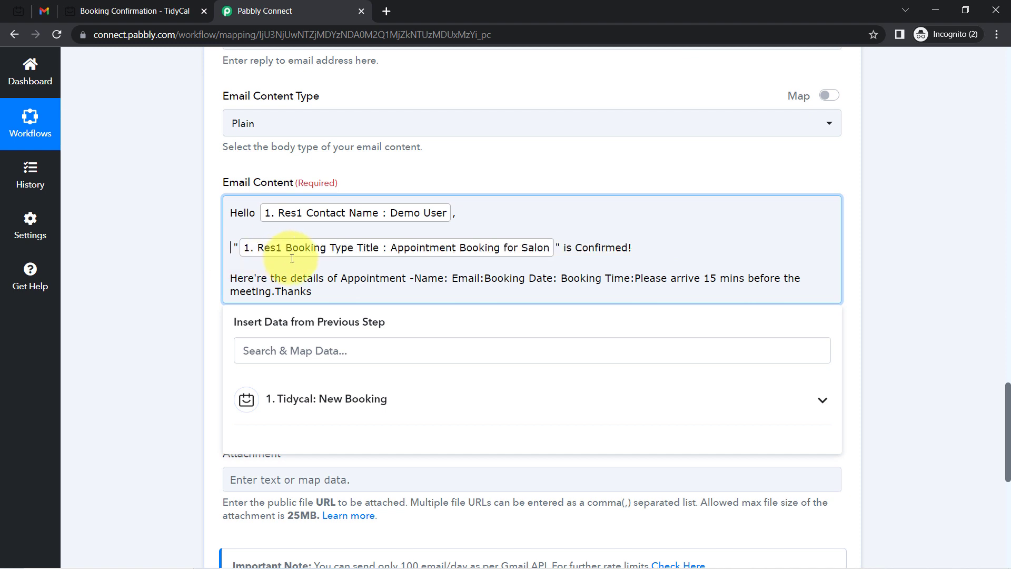
pyautogui.press('Delete')
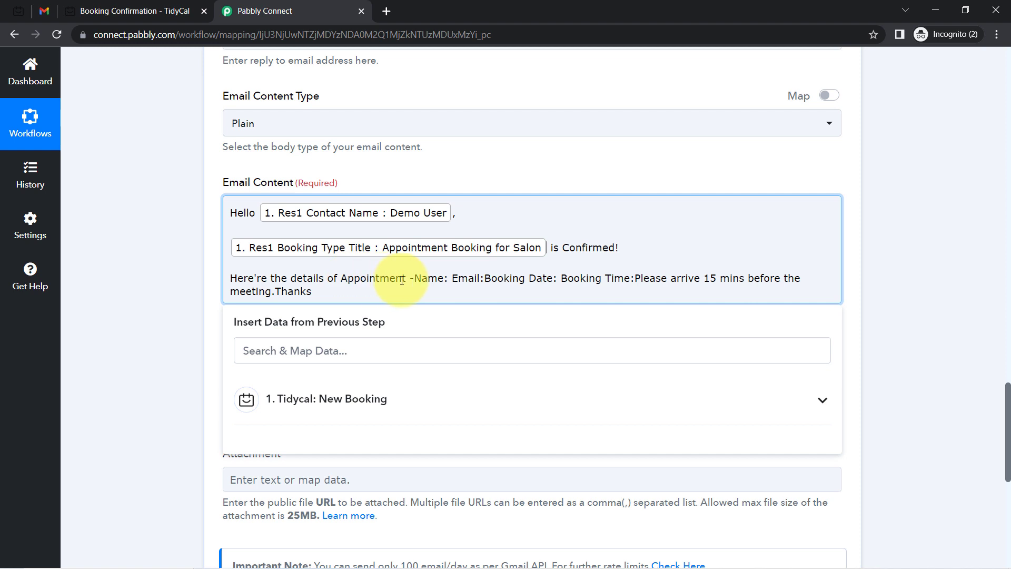
# Put Name, Email, Booking Date, Booking Time, the reminder and Thanks on separate lines
pyautogui.press('Return')
pyautogui.press('Return')
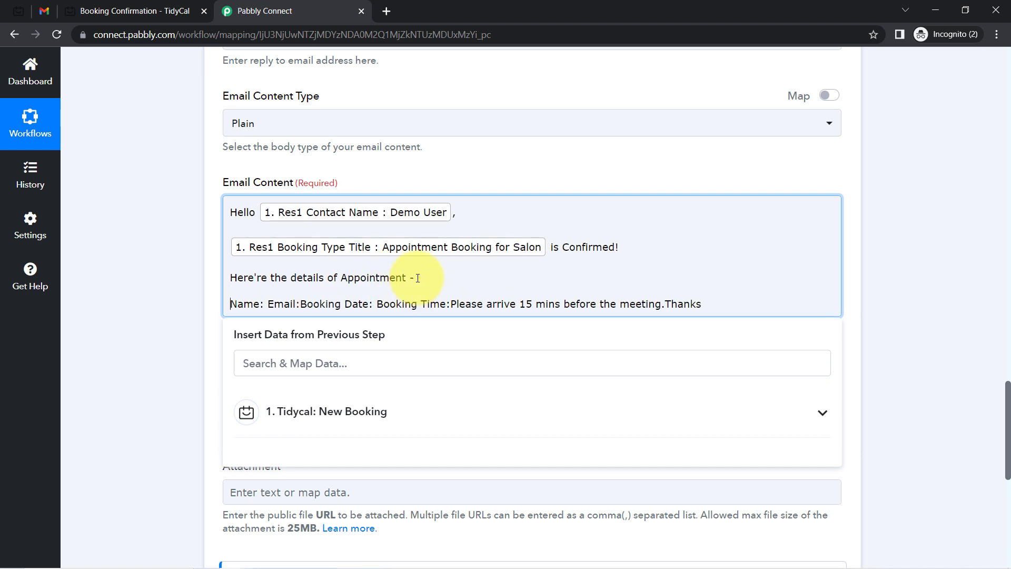
pyautogui.press('Return')
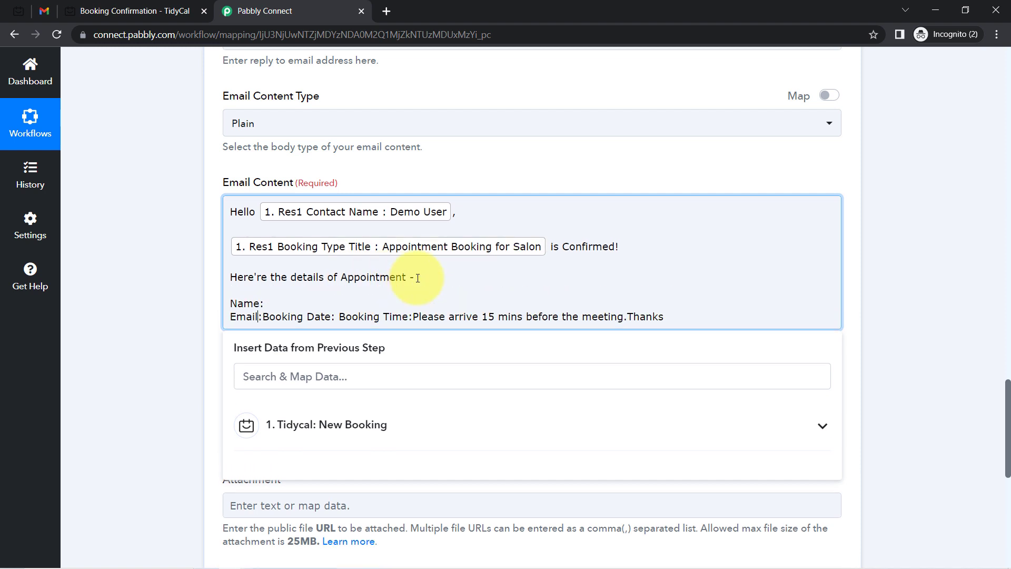
pyautogui.press('Return')
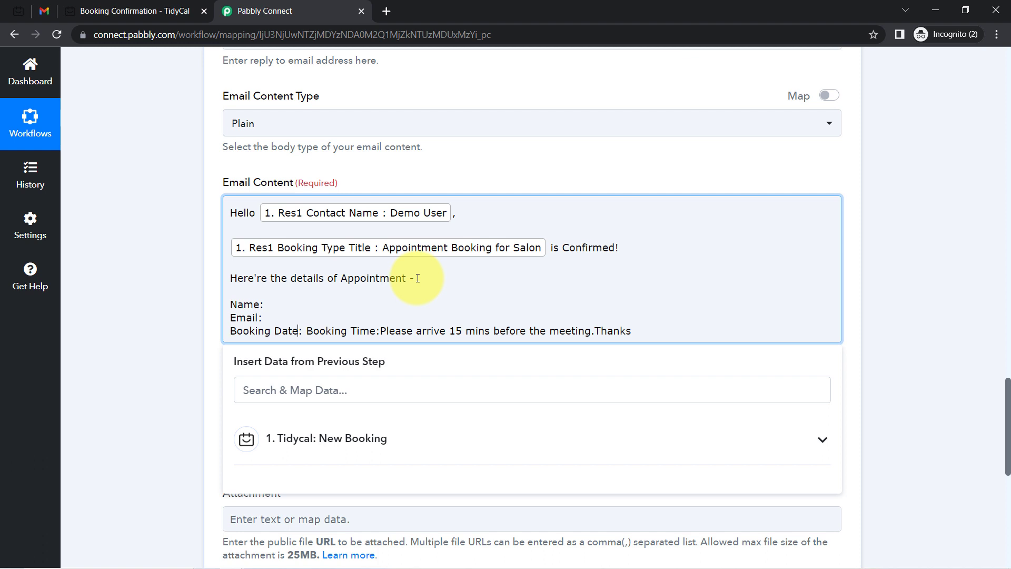
pyautogui.press('Return')
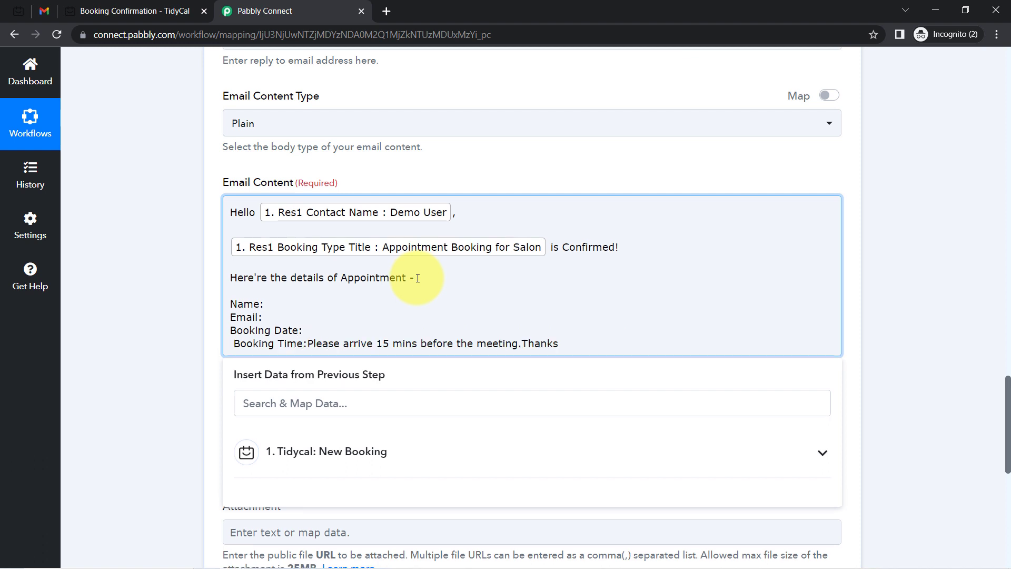
pyautogui.press('Delete')
pyautogui.press('Return')
pyautogui.press('Return')
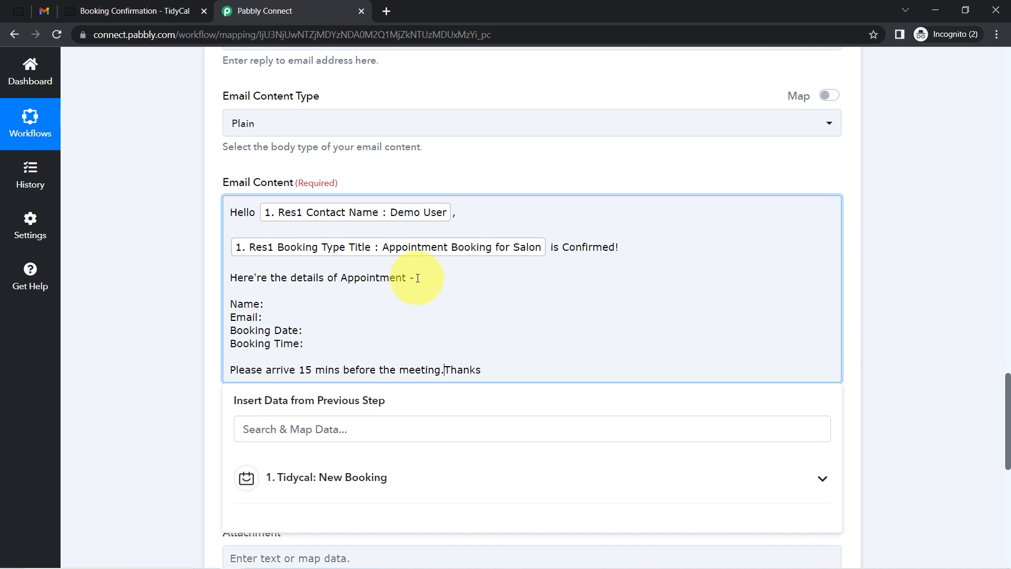
pyautogui.press('Return')
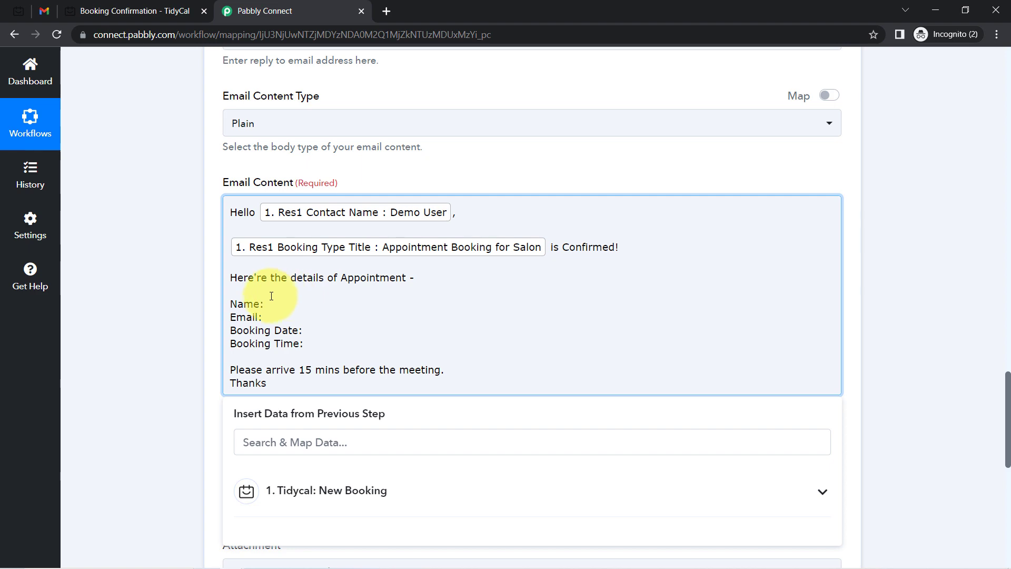
# Map the contact name after 'Name:' and the contact email after 'Email:'
pyautogui.click(253, 442)
pyautogui.write('dem')
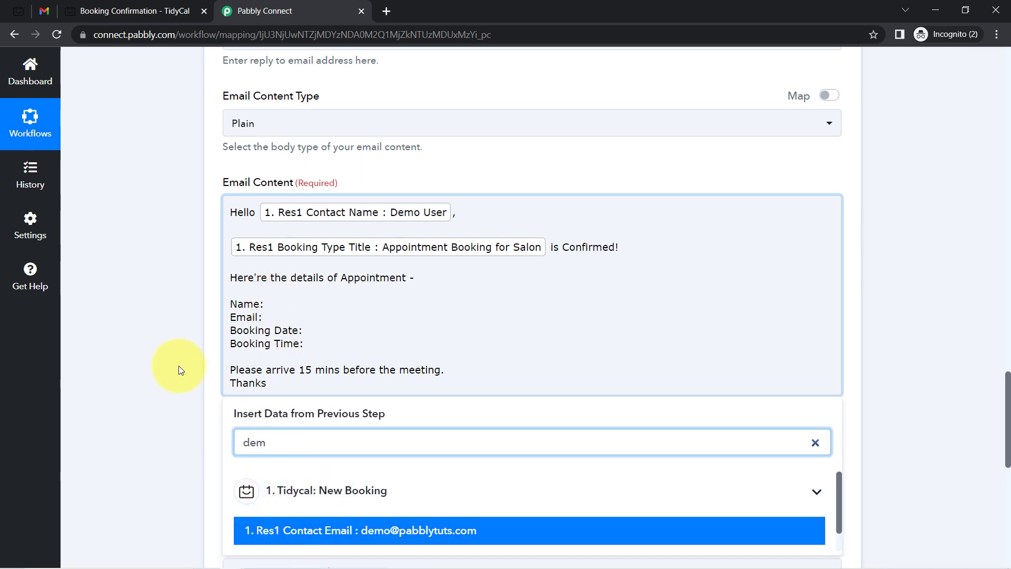
pyautogui.scroll(3, 180, 368)
pyautogui.scroll(-5, 158, 463)
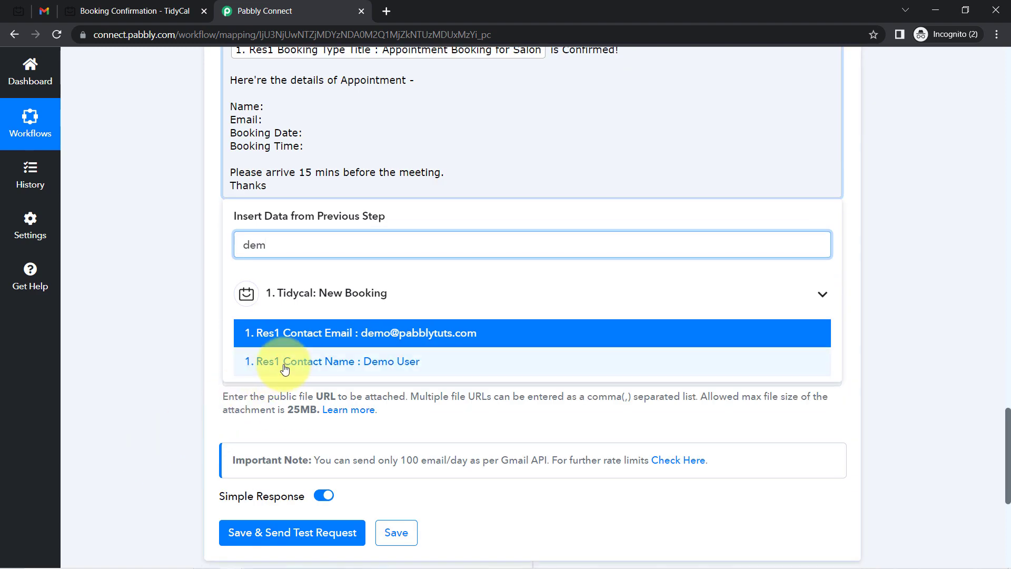
pyautogui.click(267, 361)
pyautogui.click(266, 127)
pyautogui.click(257, 247)
pyautogui.write('em')
pyautogui.press('Return')
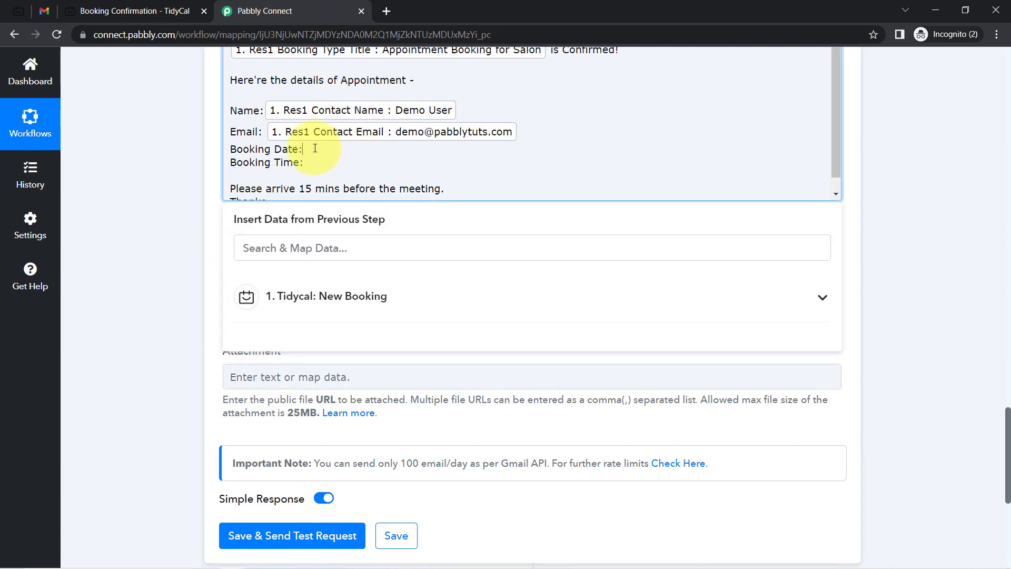
pyautogui.click(204, 211)
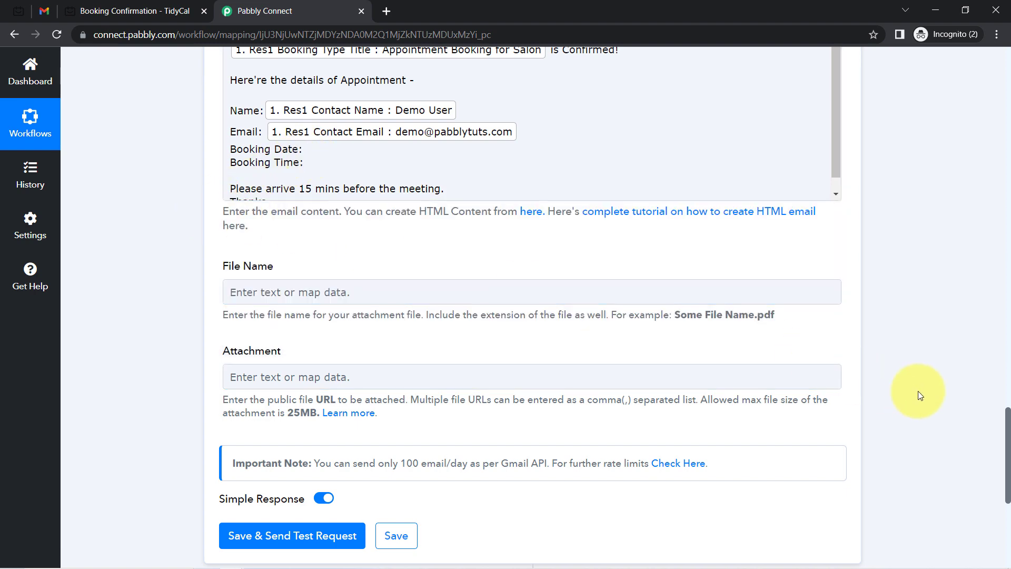
pyautogui.moveTo(1007, 427); pyautogui.dragTo(989, 161)
pyautogui.scroll(-2, 987, 157)
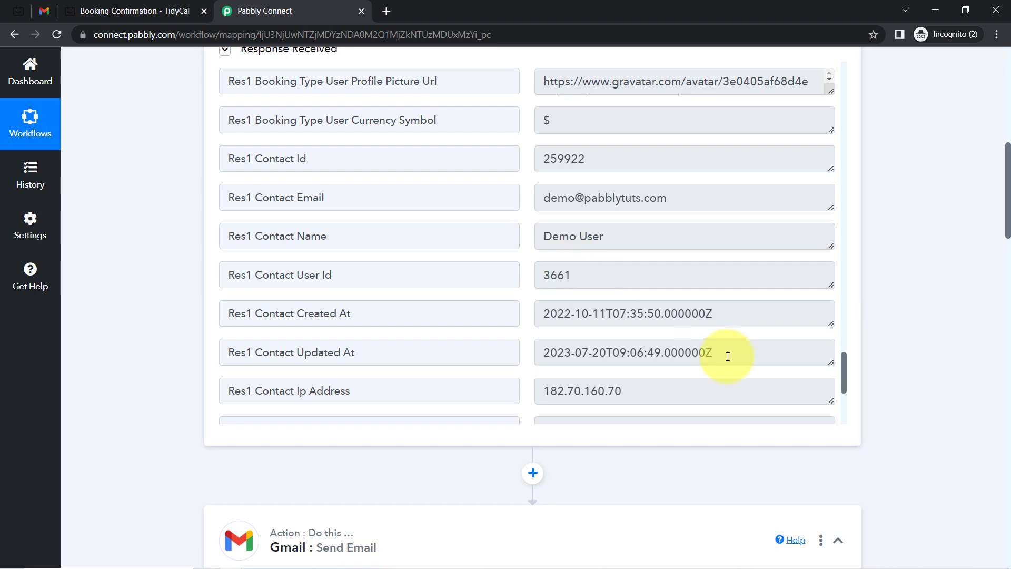
pyautogui.moveTo(844, 374); pyautogui.dragTo(867, 83)
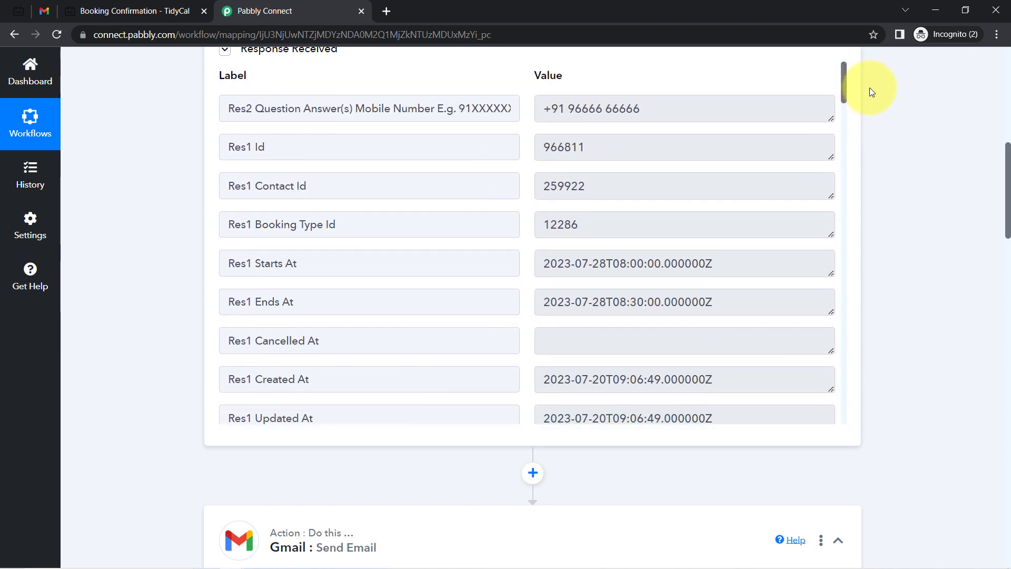
pyautogui.moveTo(592, 263); pyautogui.dragTo(698, 263)
pyautogui.click(665, 261)
pyautogui.moveTo(599, 263); pyautogui.dragTo(767, 263)
pyautogui.moveTo(1004, 200); pyautogui.dragTo(1004, 248)
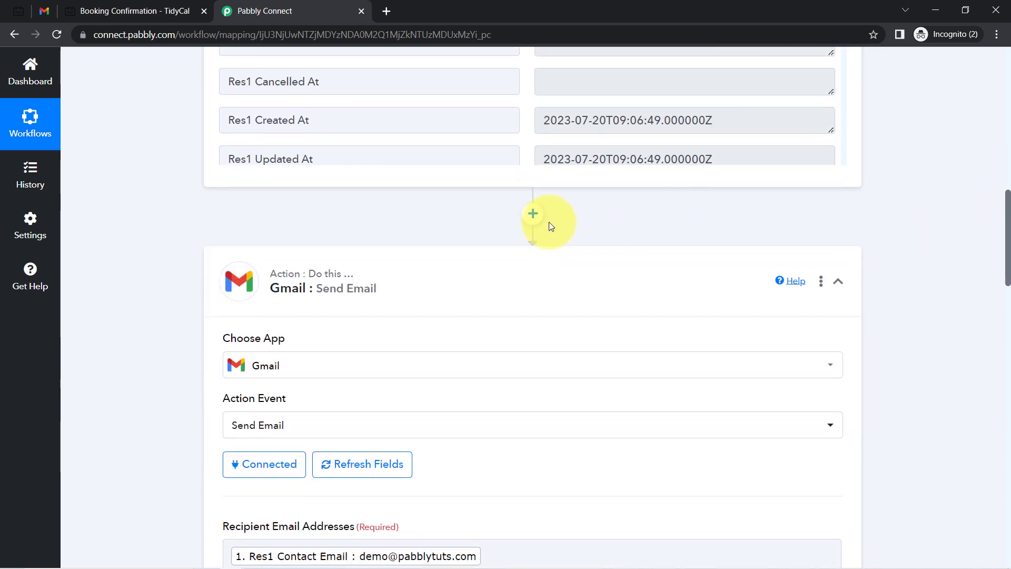
# Add a Date/Time Formatter step before the Gmail action
pyautogui.click(533, 215)
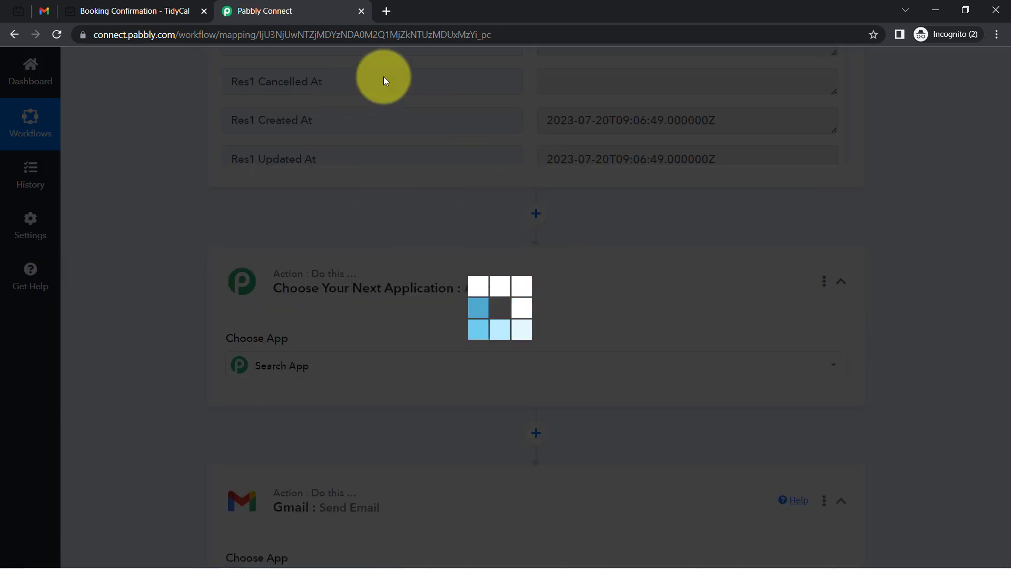
pyautogui.write('date')
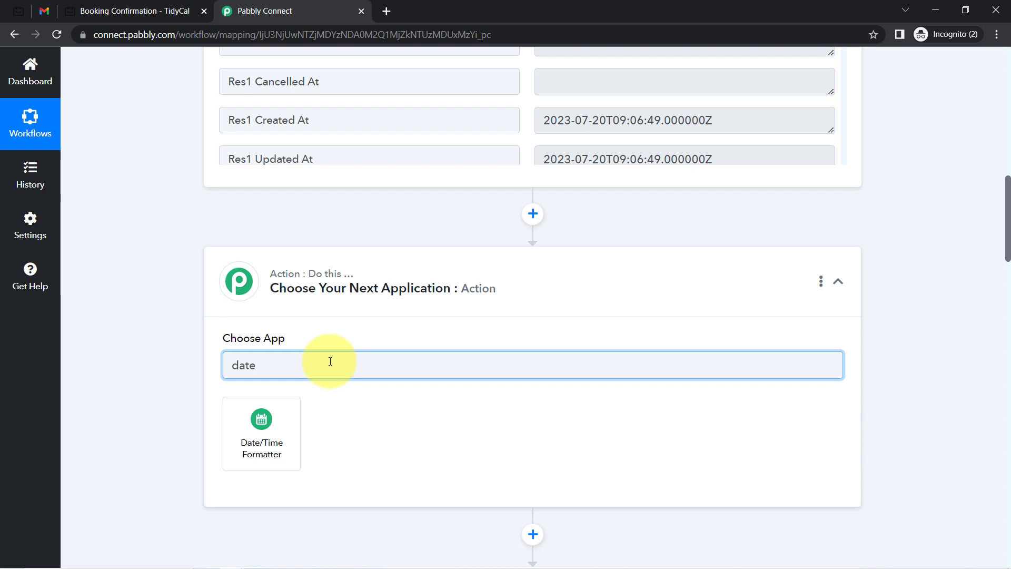
pyautogui.click(270, 418)
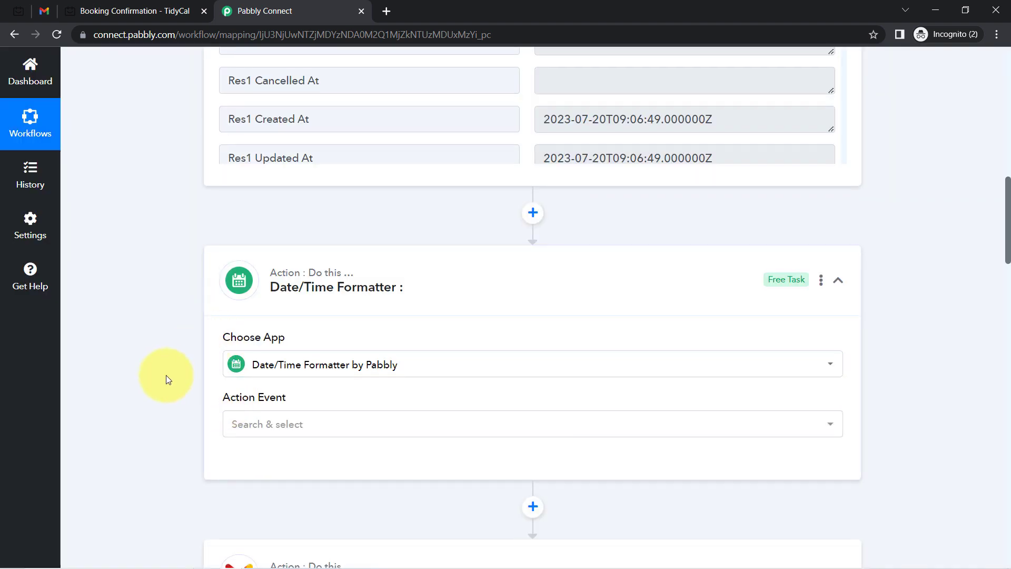
# Set the formatter's action event to Format Date with Time Zone and connect it
pyautogui.scroll(-5, 211, 283)
pyautogui.click(266, 162)
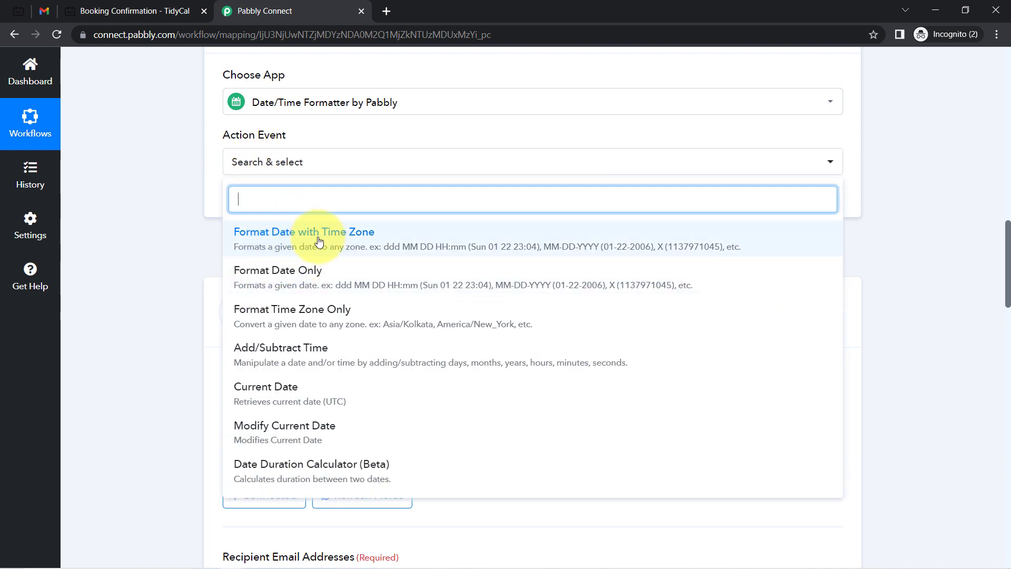
pyautogui.click(332, 242)
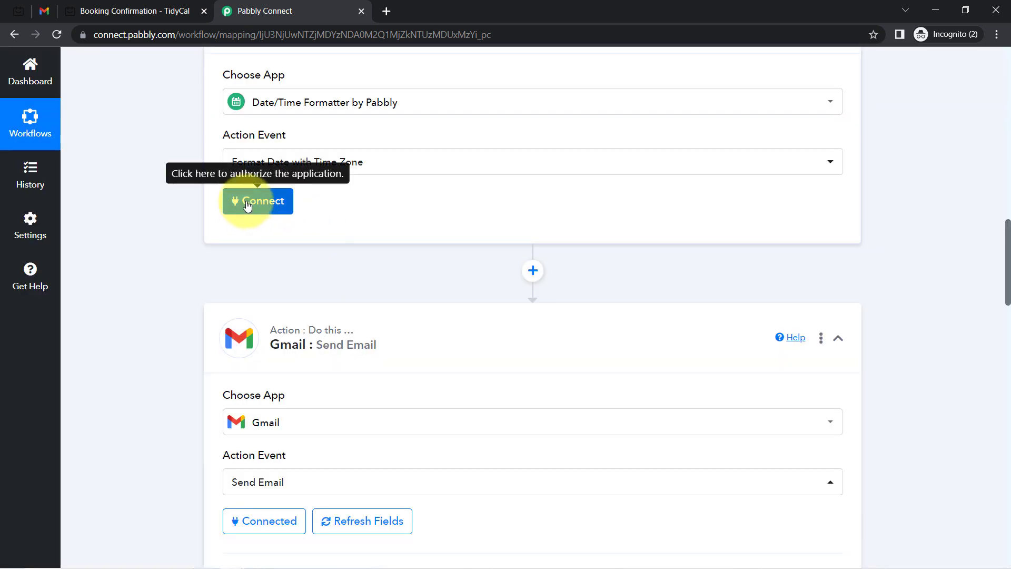
pyautogui.click(245, 213)
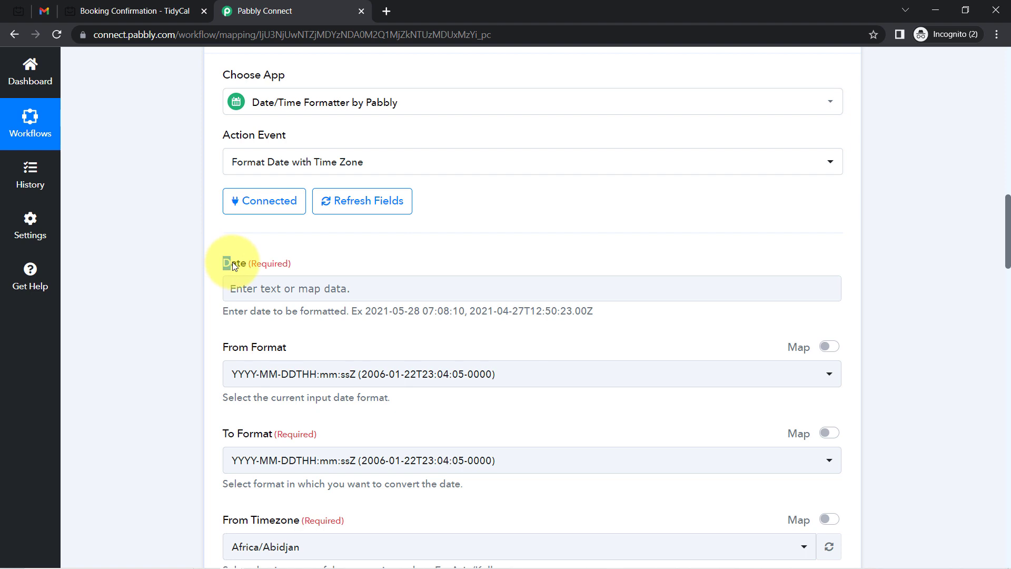
# Map the Date field to the booking's Res1 Starts At value (2023-07-28T08:00:00.000000Z)
pyautogui.scroll(-3, 1000, 226)
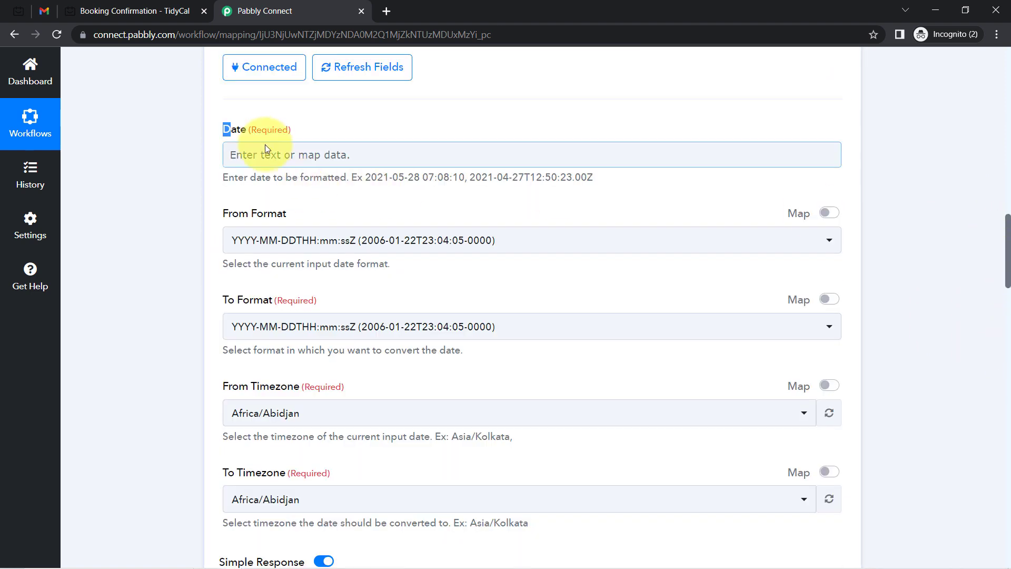
pyautogui.click(264, 158)
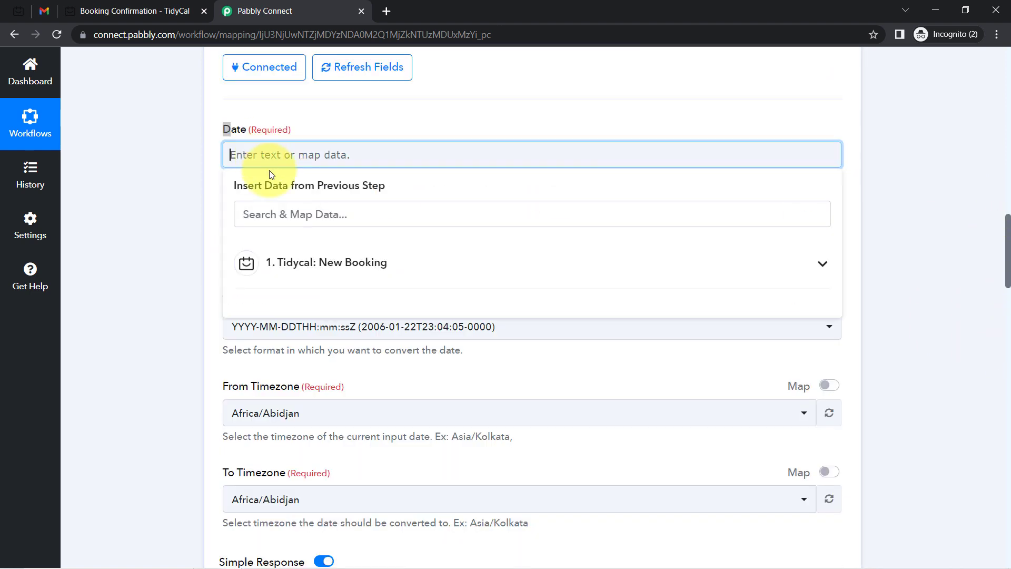
pyautogui.click(256, 215)
pyautogui.write('star')
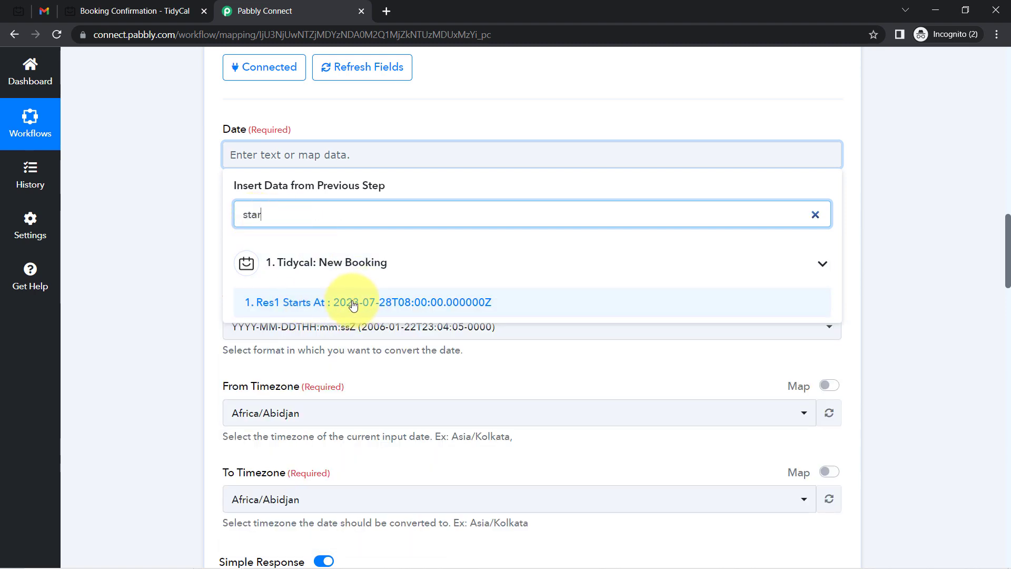
pyautogui.click(353, 303)
pyautogui.click(194, 249)
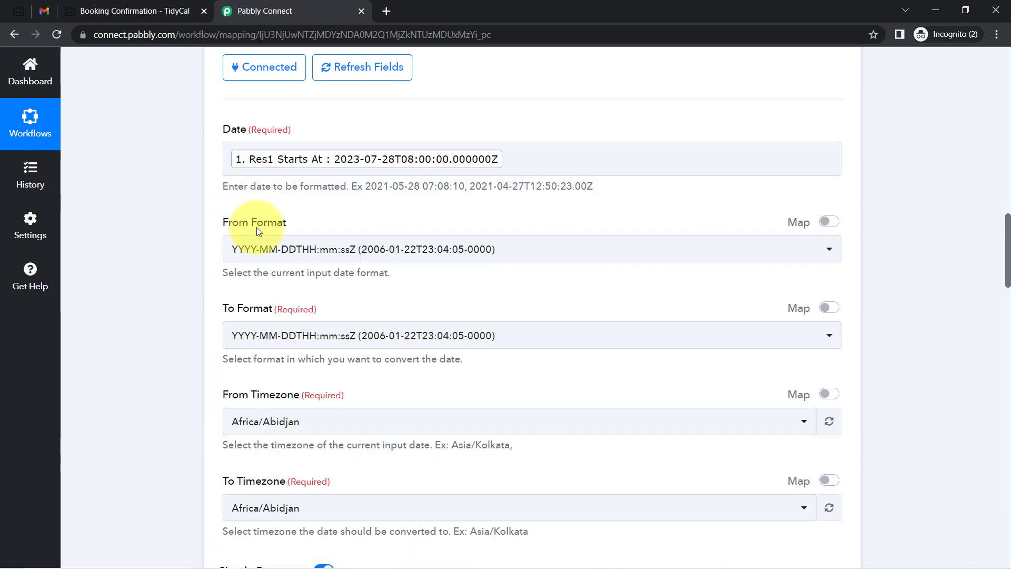
pyautogui.click(329, 147)
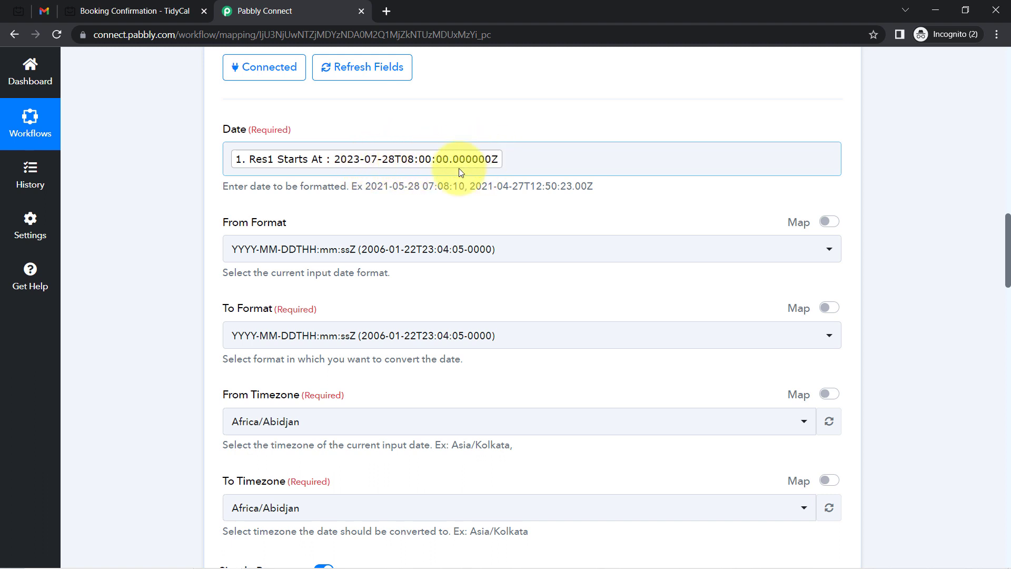
# Set the formatter's To Format to YYYY-MM-DD HH:mm:ss, leaving the input format unchanged
pyautogui.moveTo(228, 222); pyautogui.dragTo(297, 226)
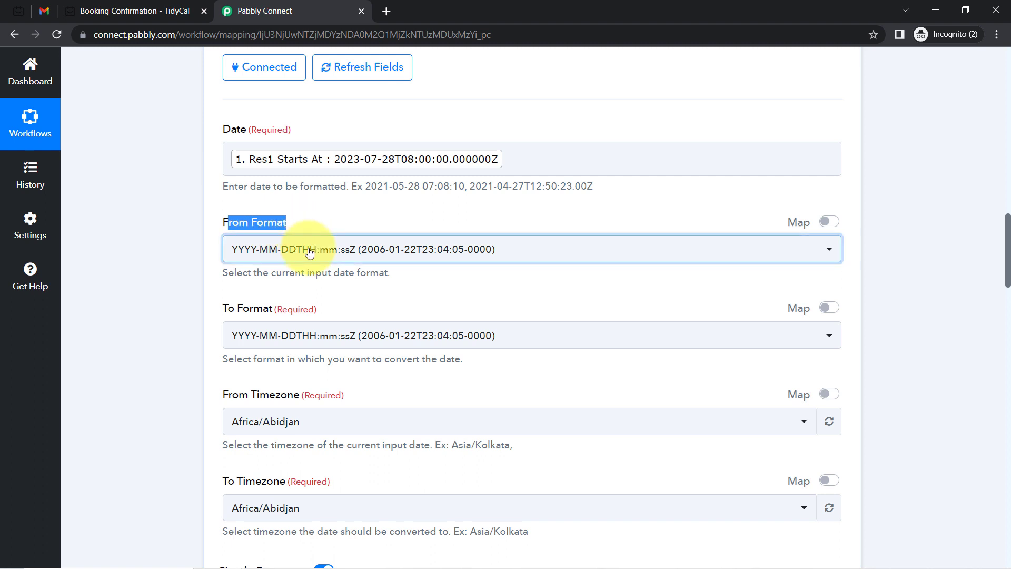
pyautogui.click(310, 251)
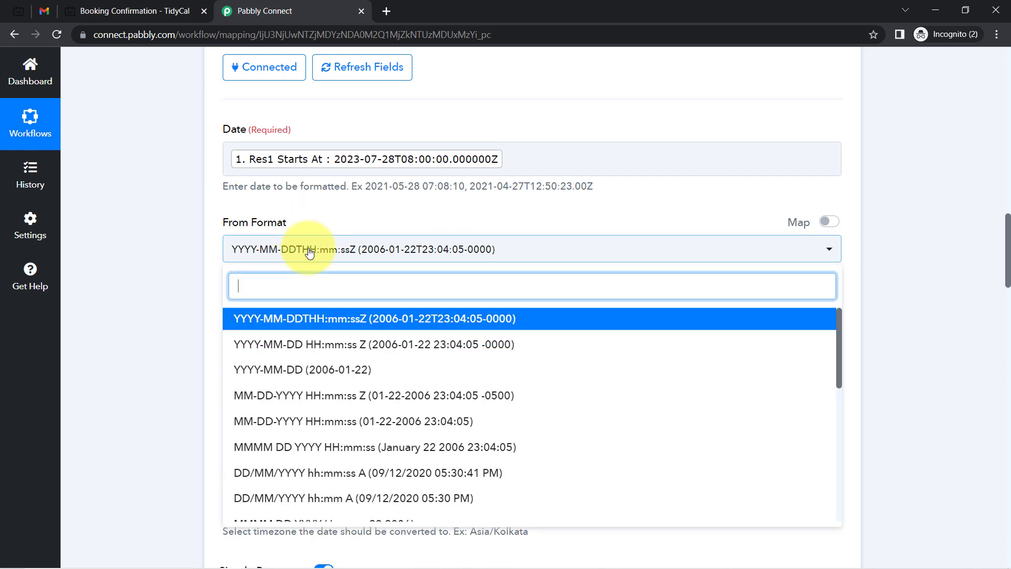
pyautogui.click(212, 256)
pyautogui.moveTo(221, 312); pyautogui.dragTo(287, 329)
pyautogui.scroll(-2, 1008, 242)
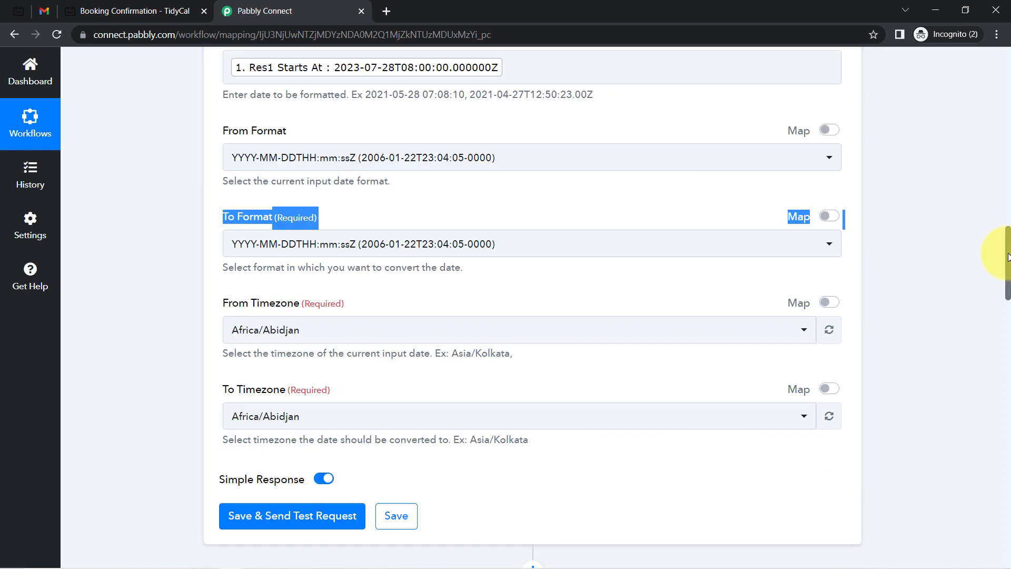
pyautogui.click(370, 242)
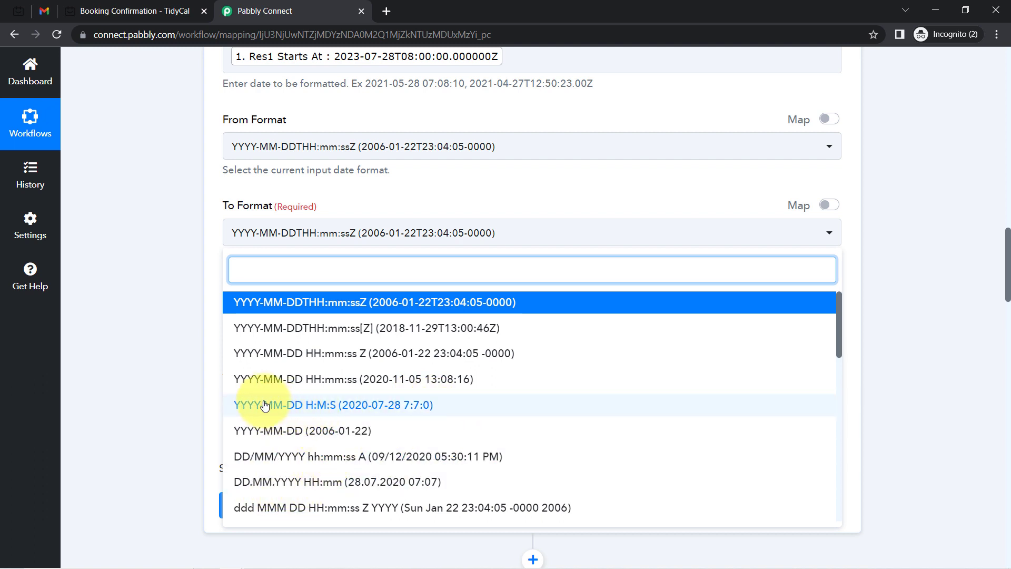
pyautogui.click(348, 384)
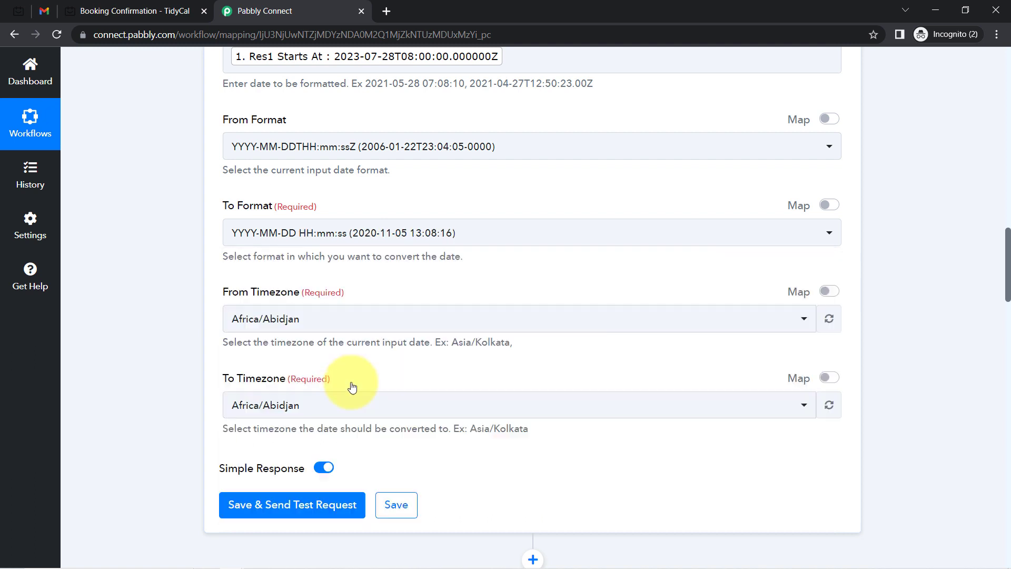
pyautogui.click(185, 297)
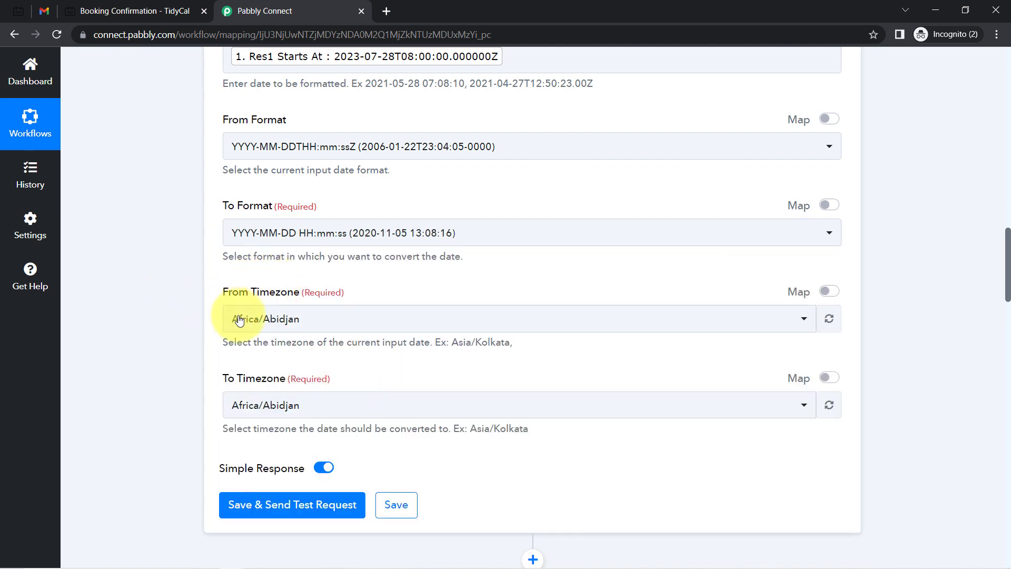
# Set From Timezone to Etc/UTC and To Timezone to Asia/Kolkata
pyautogui.click(252, 405)
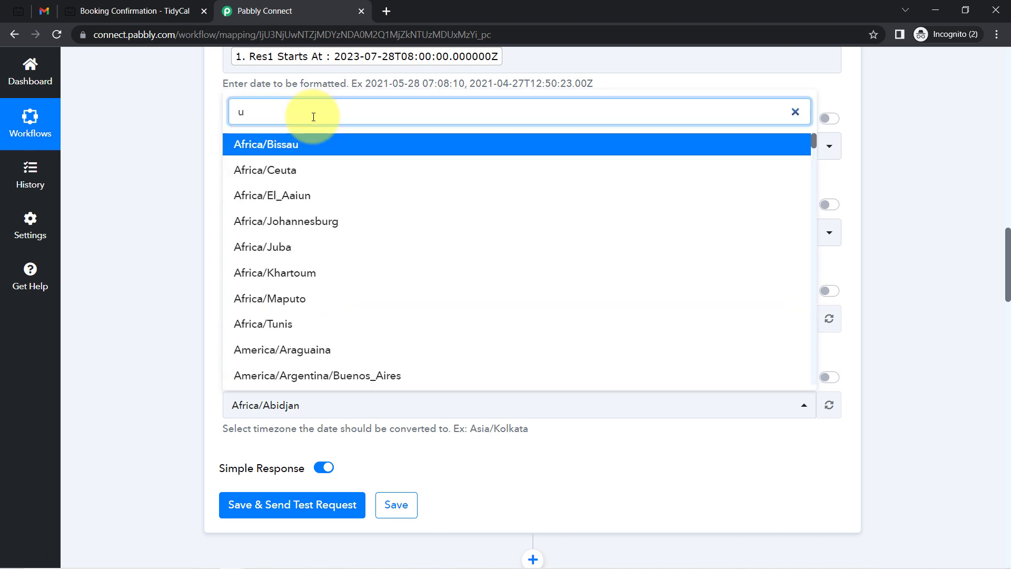
pyautogui.click(181, 260)
pyautogui.click(249, 321)
pyautogui.click(233, 116)
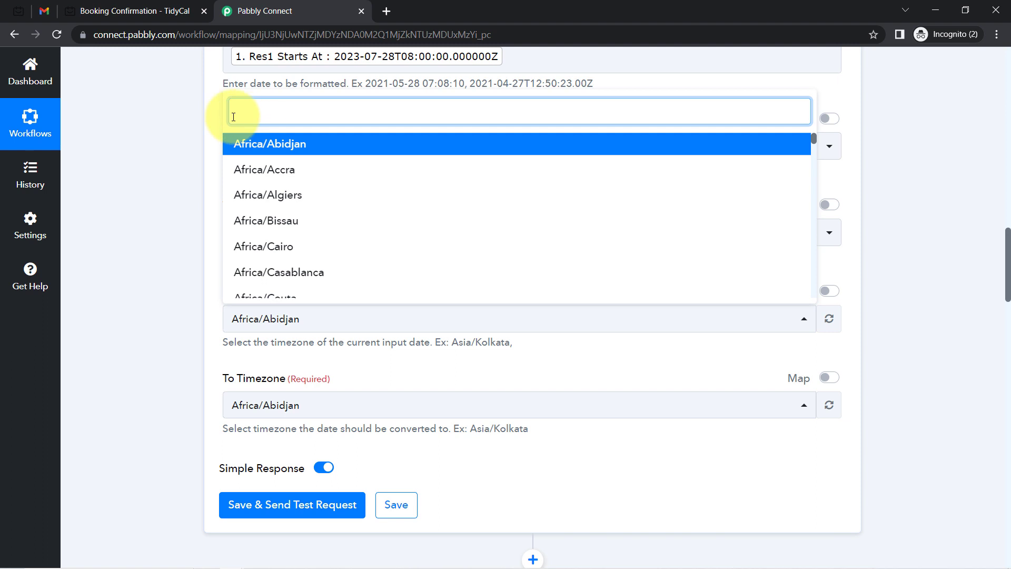
pyautogui.write('utc/')
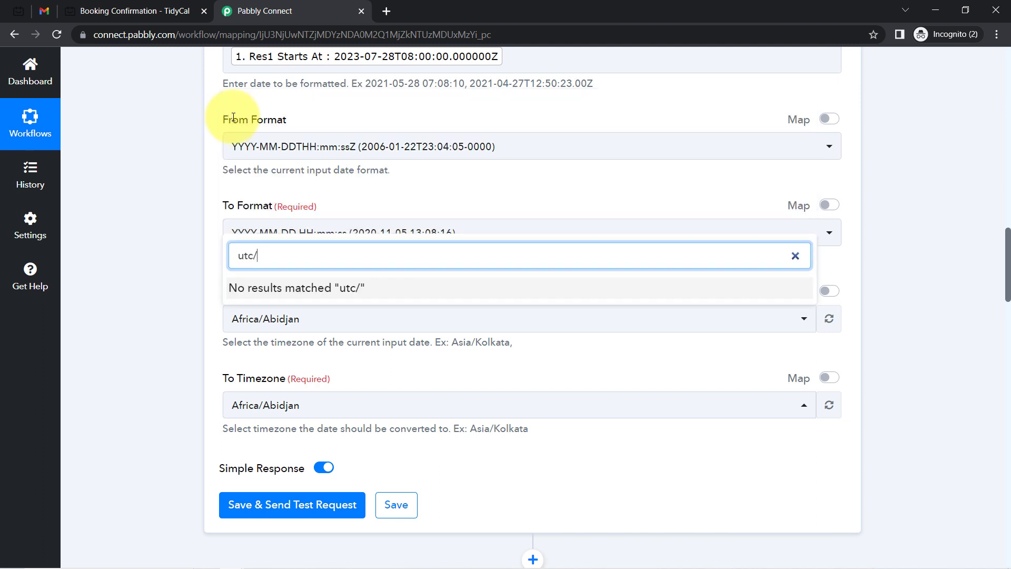
pyautogui.press('BackSpace')
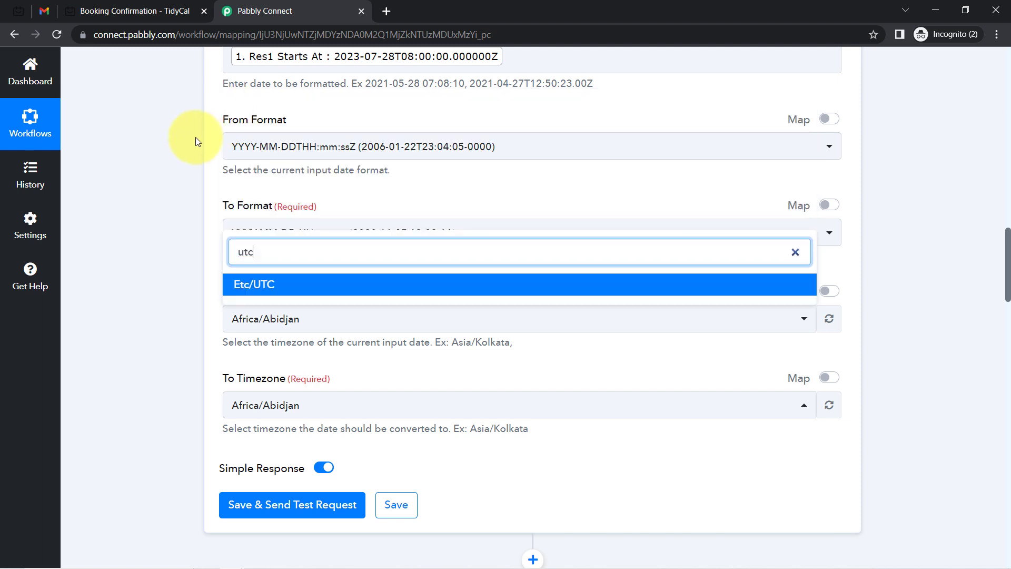
pyautogui.click(241, 290)
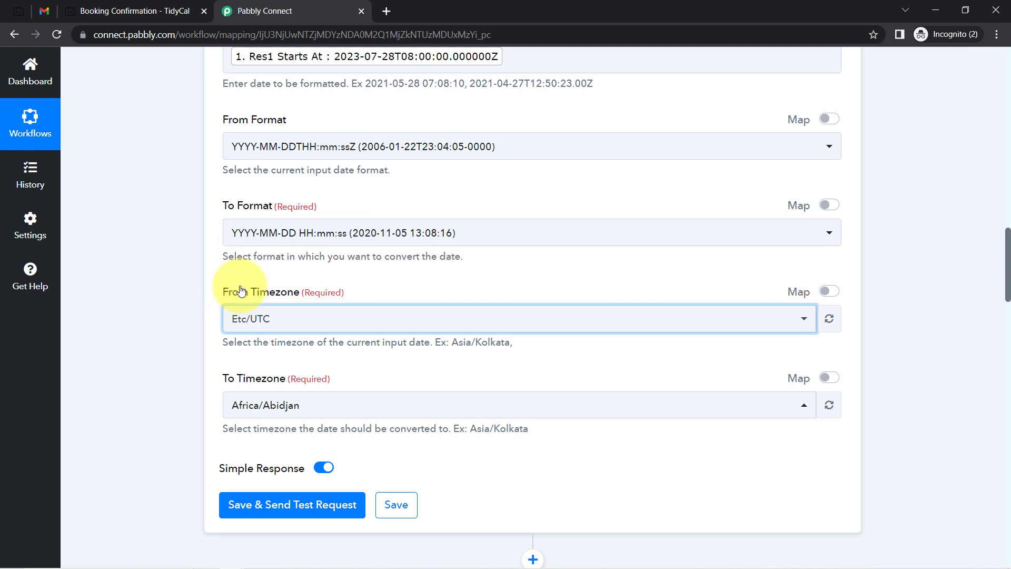
pyautogui.click(247, 405)
pyautogui.write('asia/kolk')
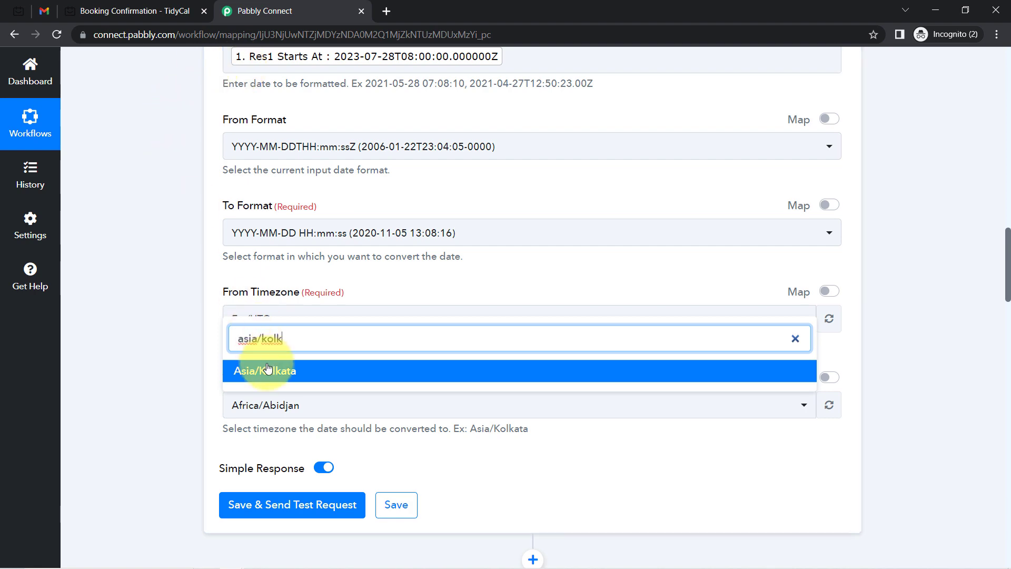
pyautogui.click(263, 371)
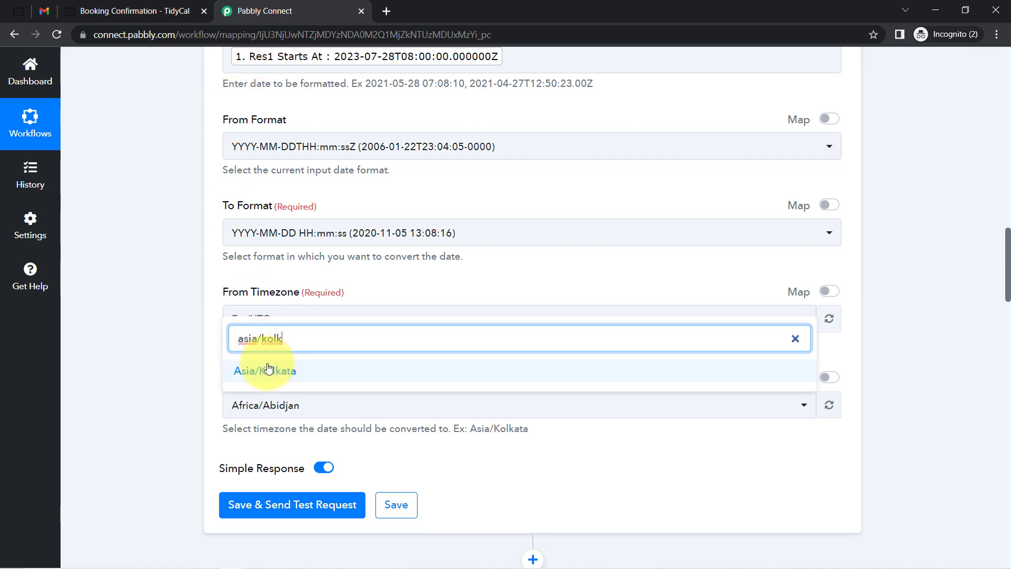
pyautogui.scroll(-7, 179, 329)
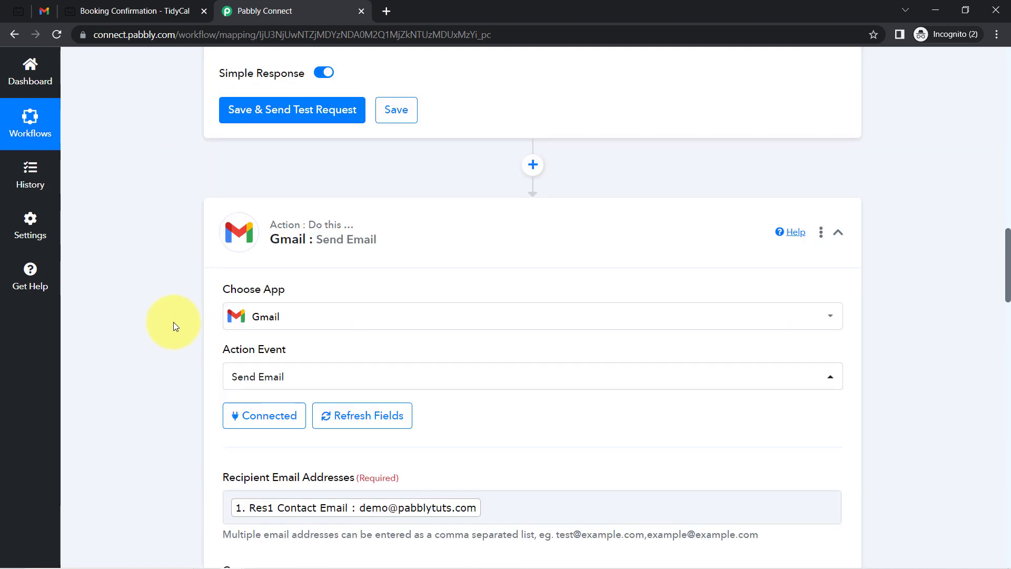
# Save and test the formatter, checking that 13:30:00 matches the booked July 28th 1:30 pm
pyautogui.click(266, 108)
pyautogui.click(116, 9)
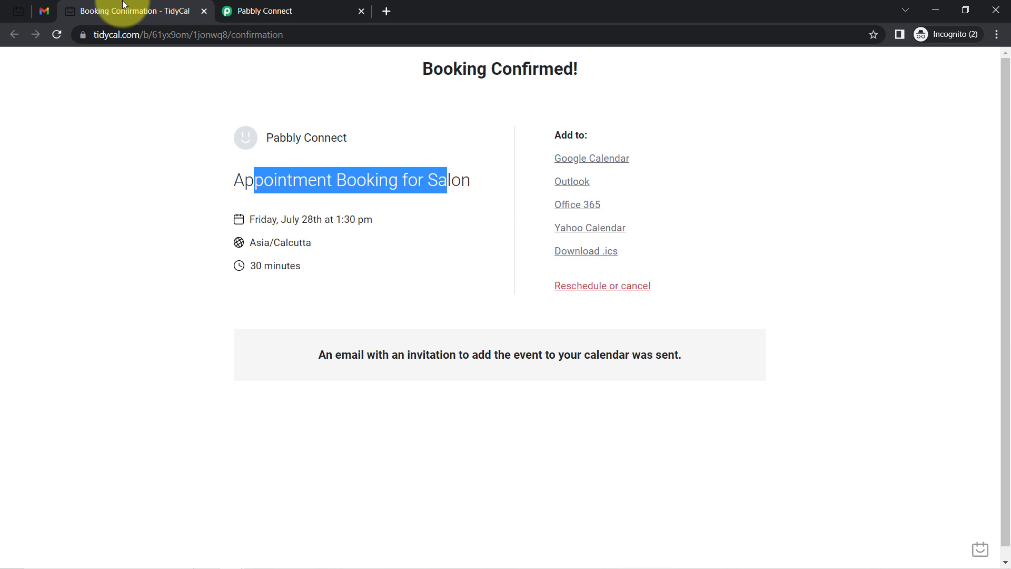
pyautogui.moveTo(285, 223); pyautogui.dragTo(451, 225)
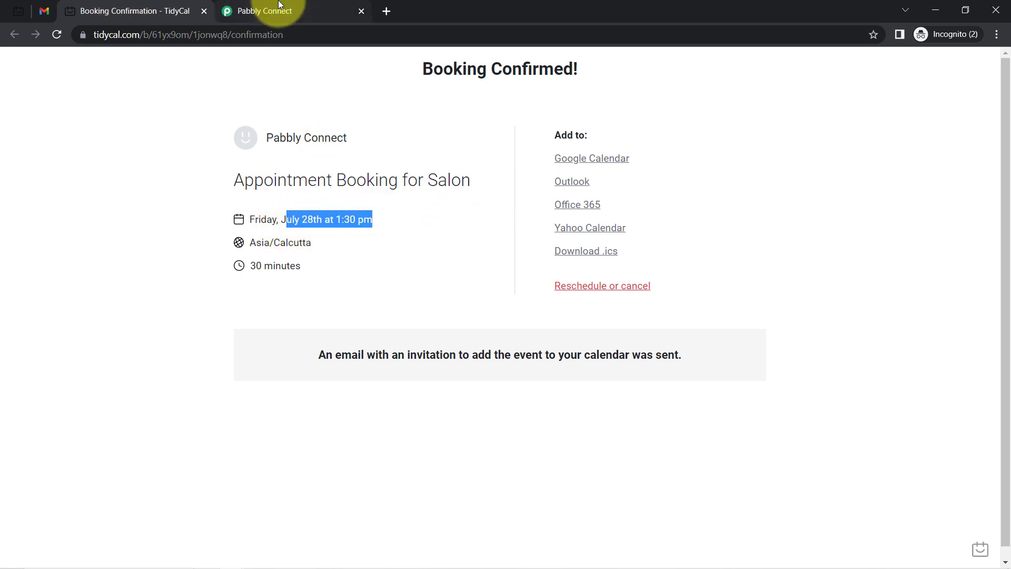
pyautogui.click(270, 11)
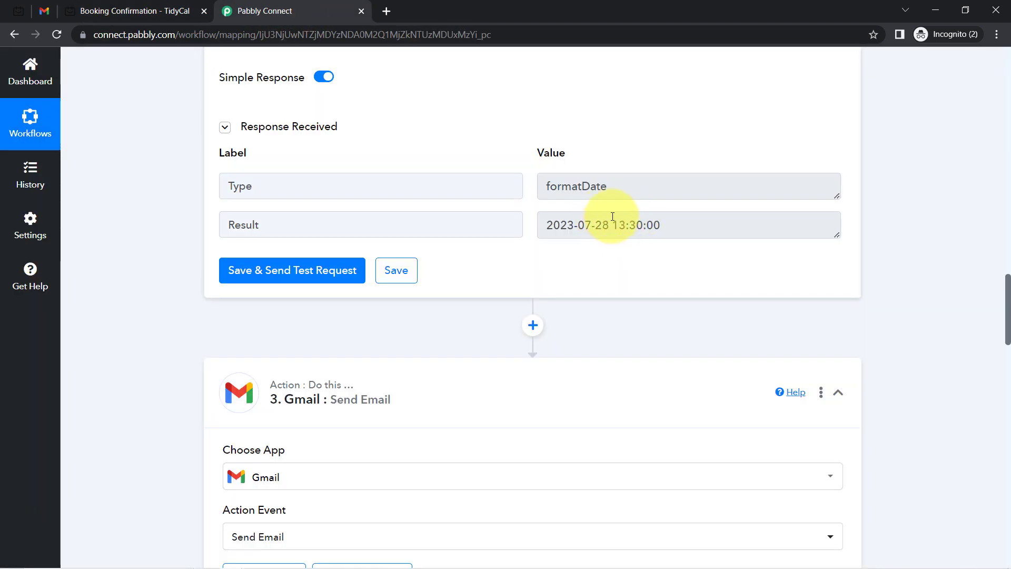
pyautogui.moveTo(609, 226); pyautogui.dragTo(669, 229)
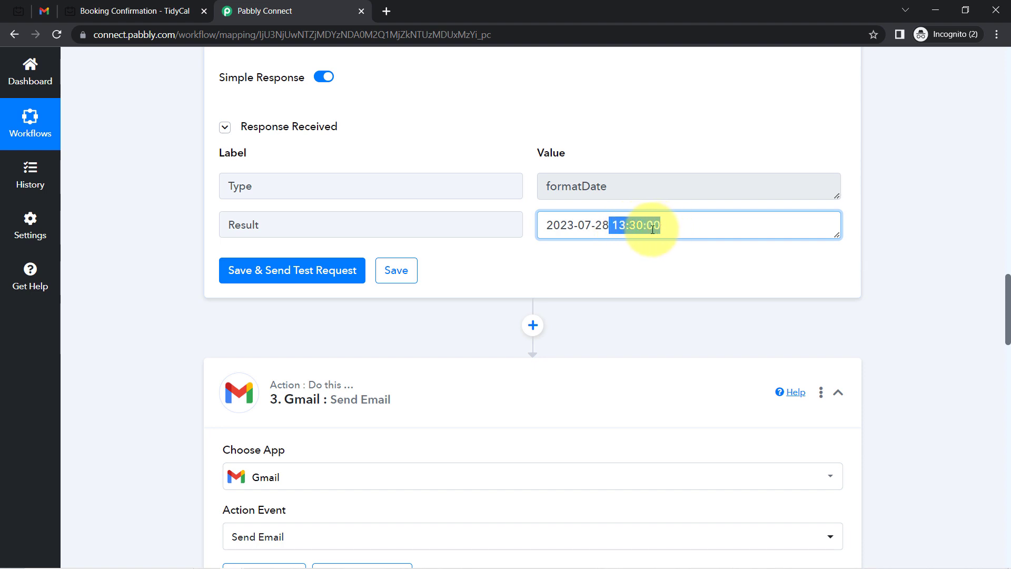
pyautogui.moveTo(653, 227); pyautogui.dragTo(599, 228)
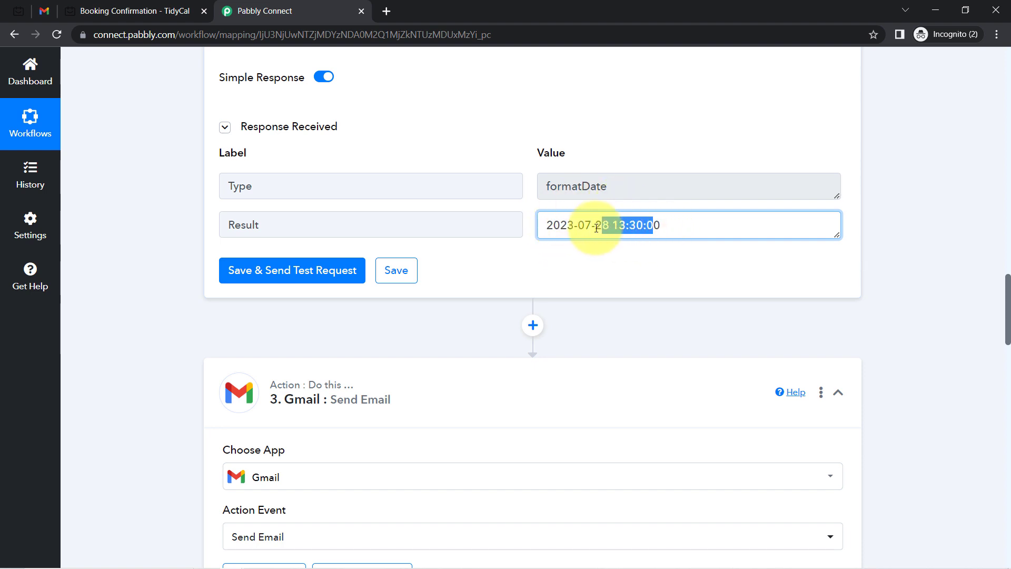
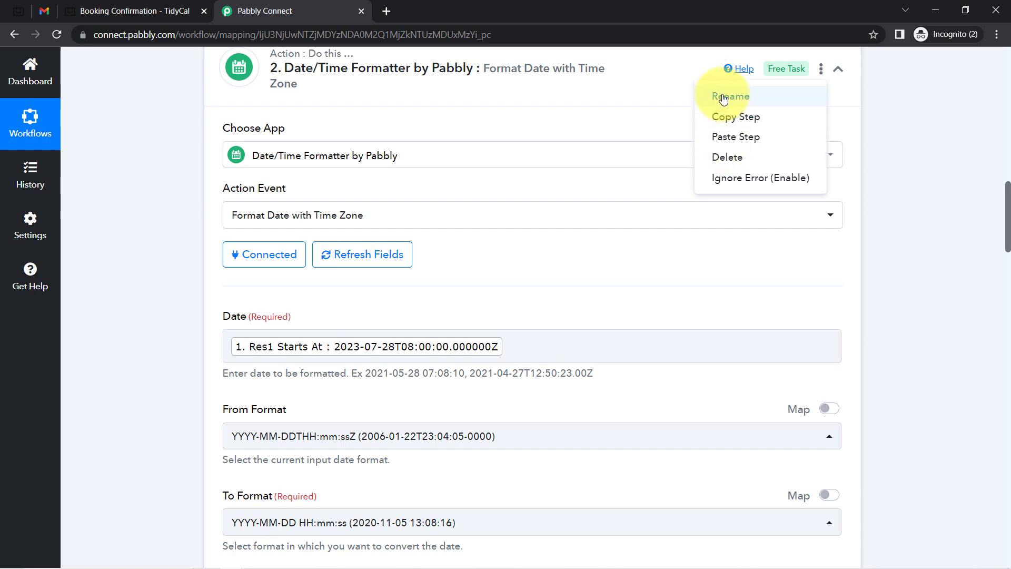
# Duplicate the start-time Date/Time Formatter step by copying and pasting it as step 3
pyautogui.moveTo(1007, 232); pyautogui.dragTo(1007, 218)
pyautogui.click(820, 170)
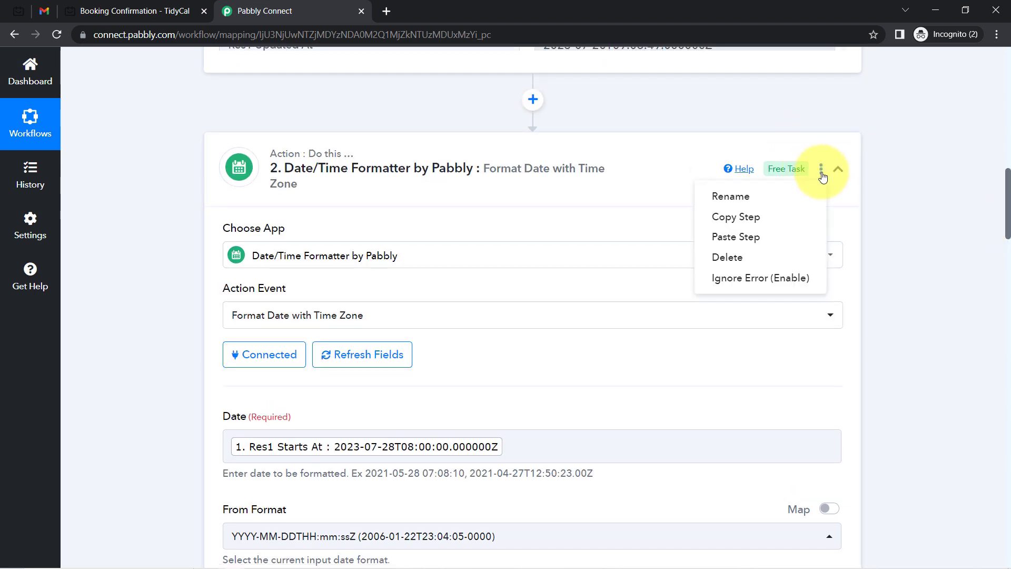
pyautogui.click(727, 218)
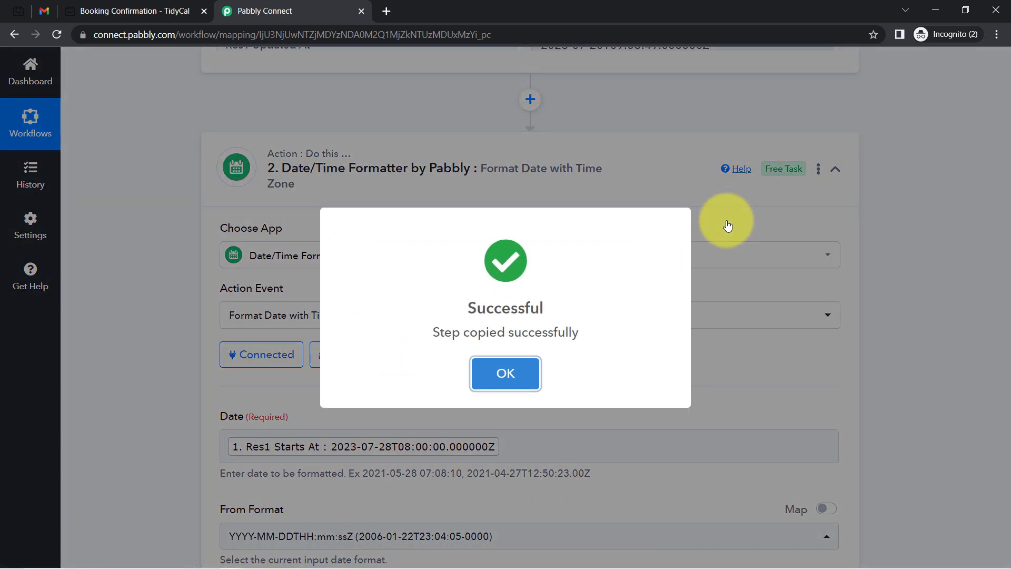
pyautogui.click(525, 363)
pyautogui.click(819, 170)
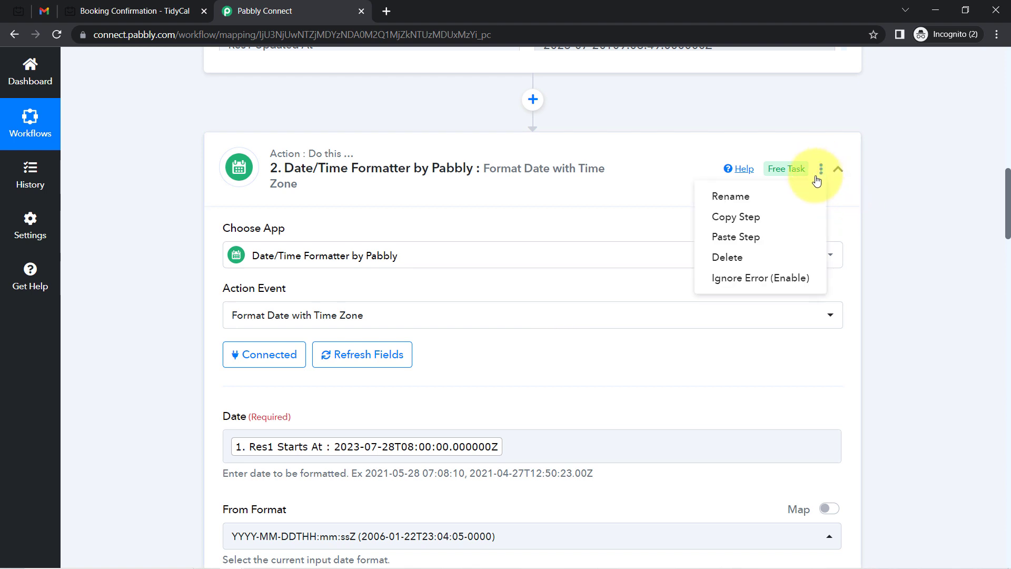
pyautogui.click(735, 241)
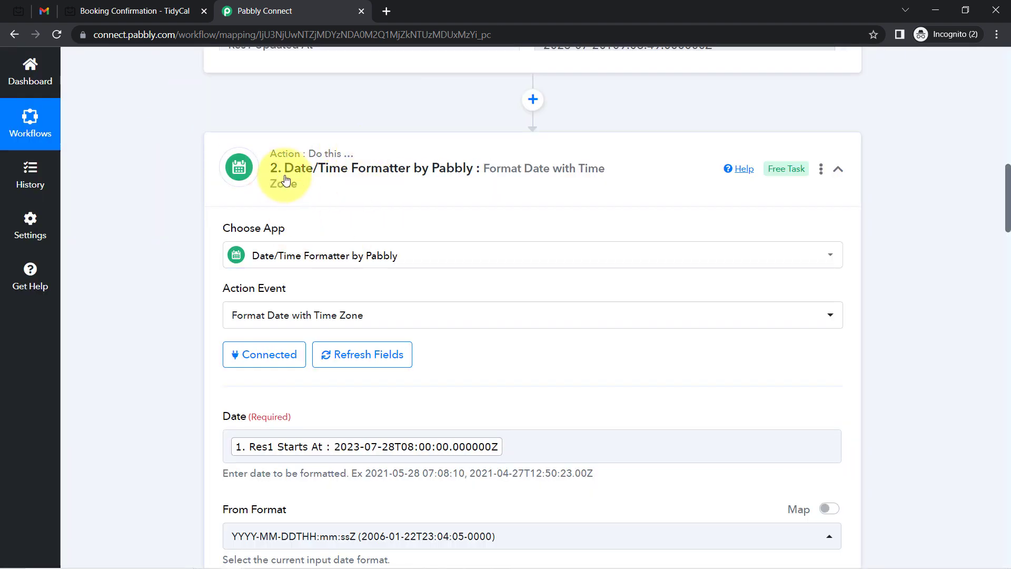
pyautogui.moveTo(1006, 179); pyautogui.dragTo(1007, 305)
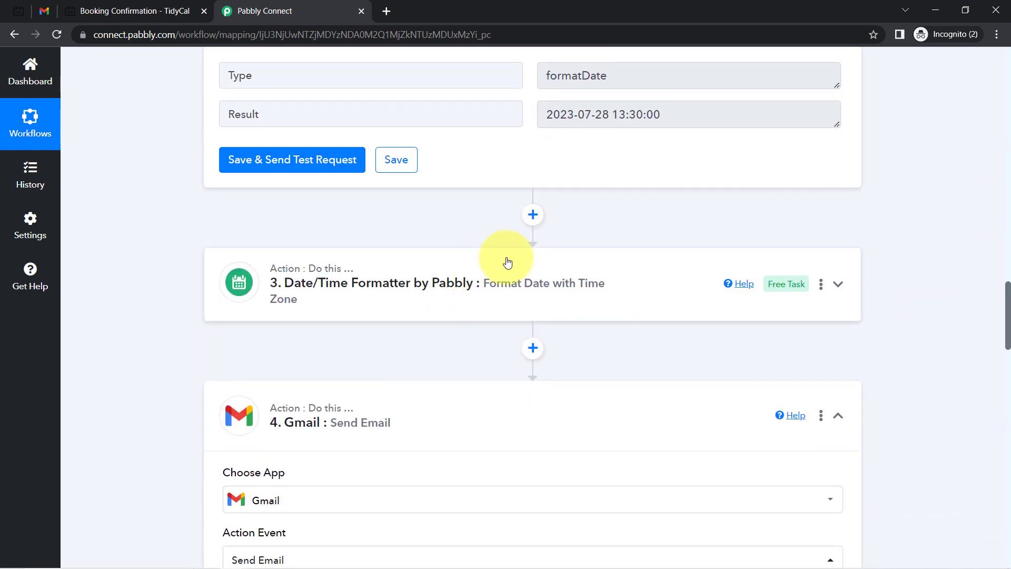
# Rename step 3 to 'End Date & Time'
pyautogui.click(820, 287)
pyautogui.click(742, 312)
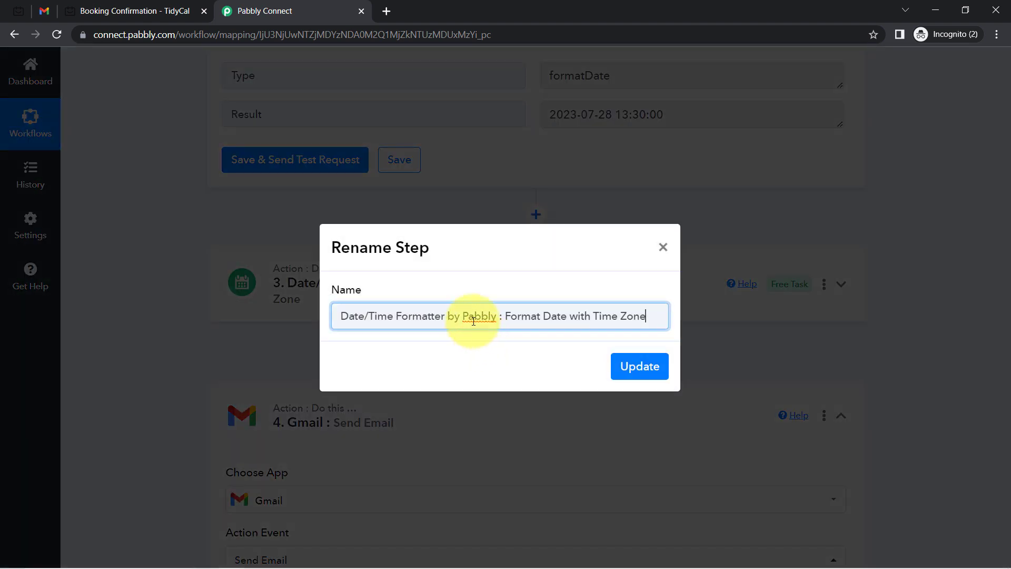
pyautogui.tripleClick(473, 319)
pyautogui.write('End Date & Time')
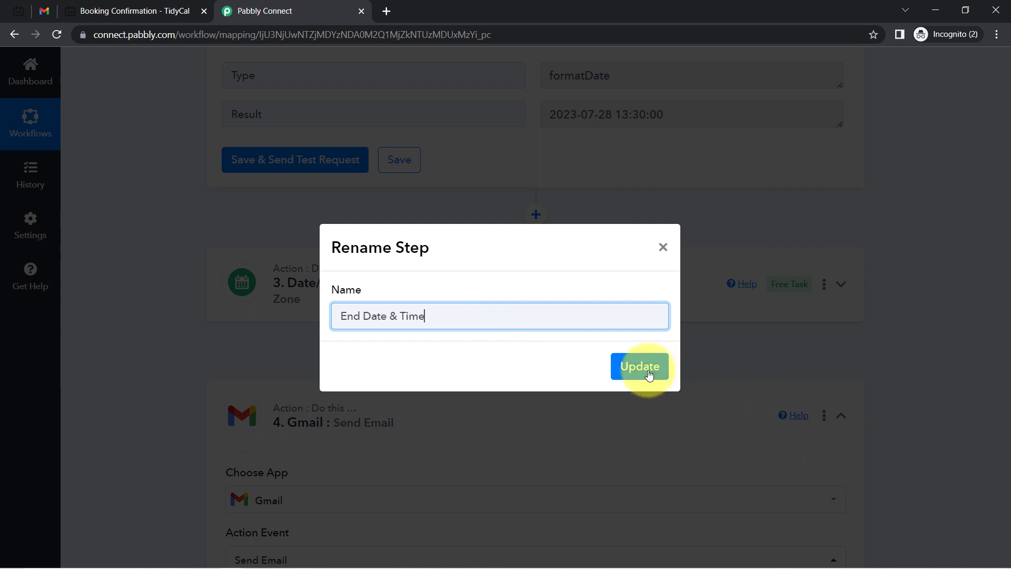
pyautogui.click(641, 367)
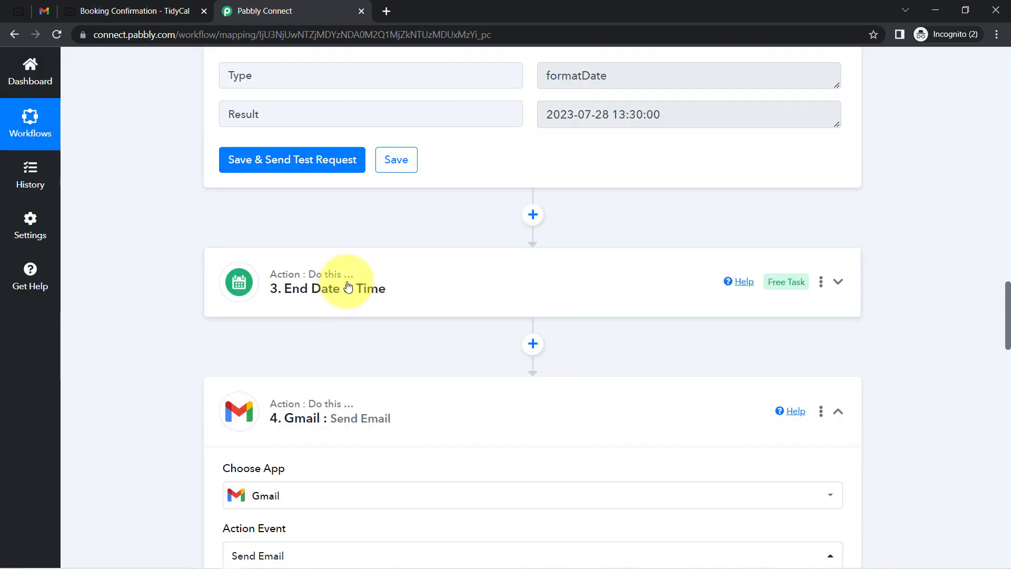
pyautogui.click(352, 282)
# Replace step 3's Date mapping with the booking's Res1 Ends At value
pyautogui.moveTo(1006, 280); pyautogui.dragTo(1006, 314)
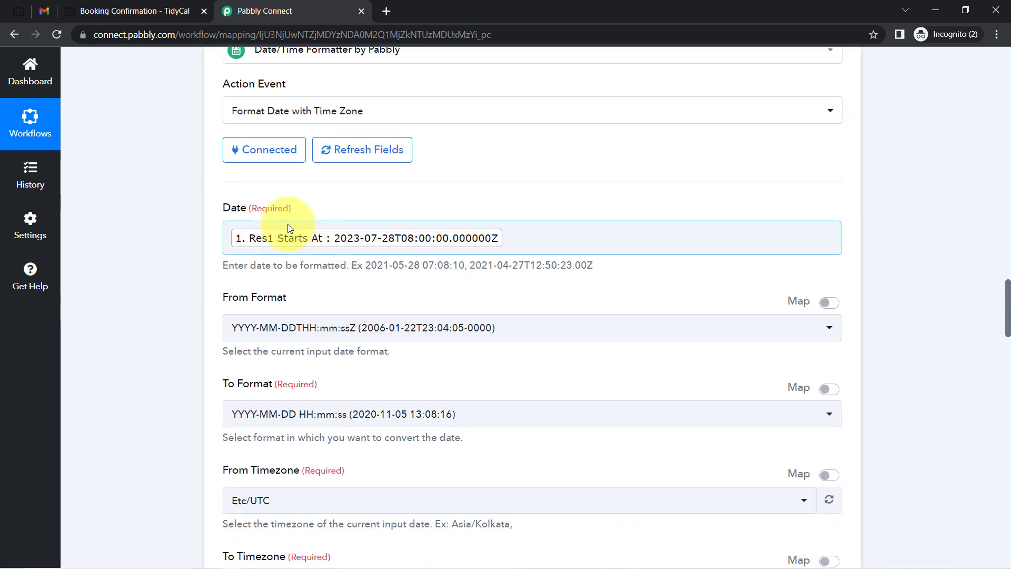
pyautogui.click(510, 237)
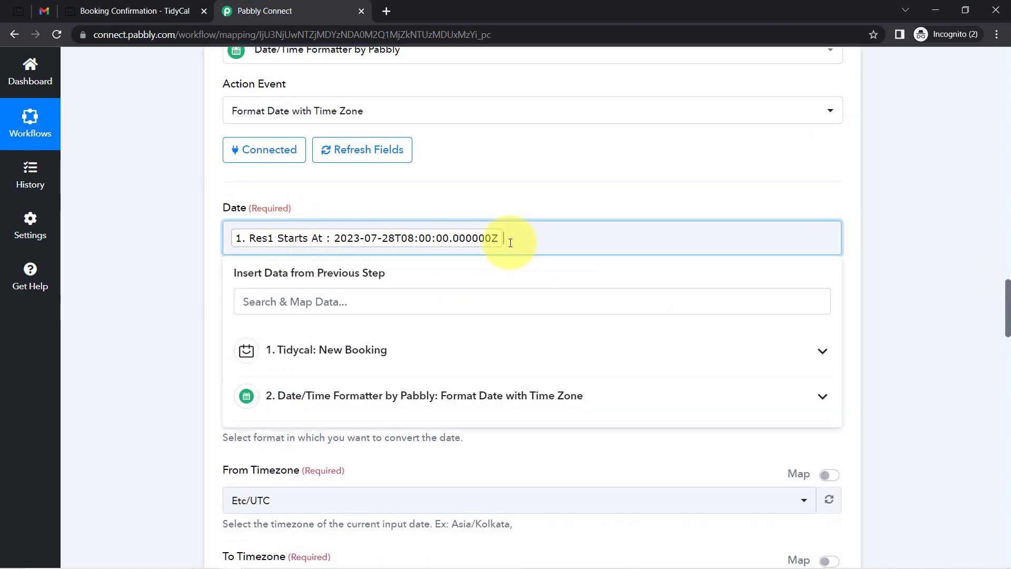
pyautogui.press('BackSpace')
pyautogui.click(367, 291)
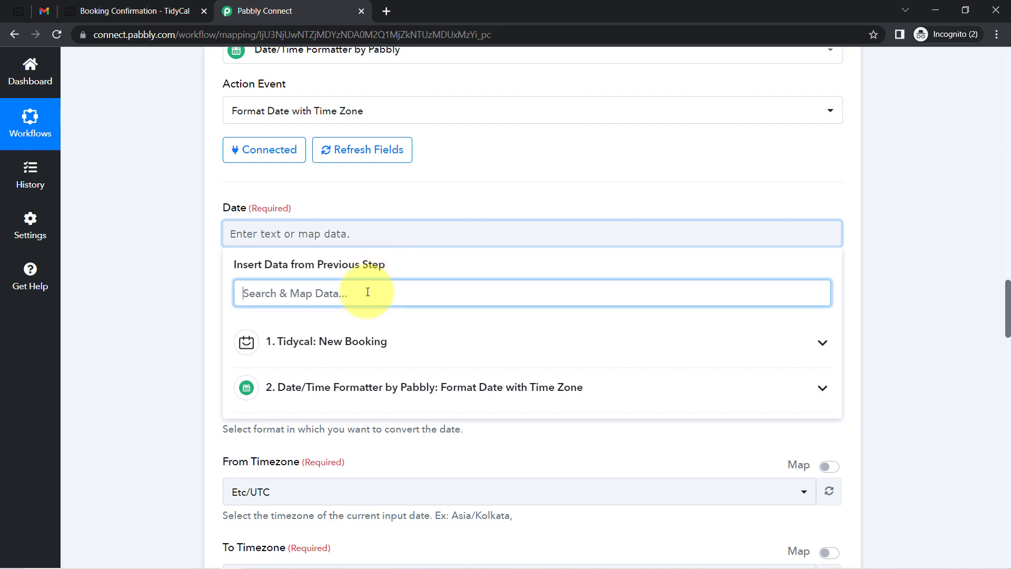
pyautogui.write('end')
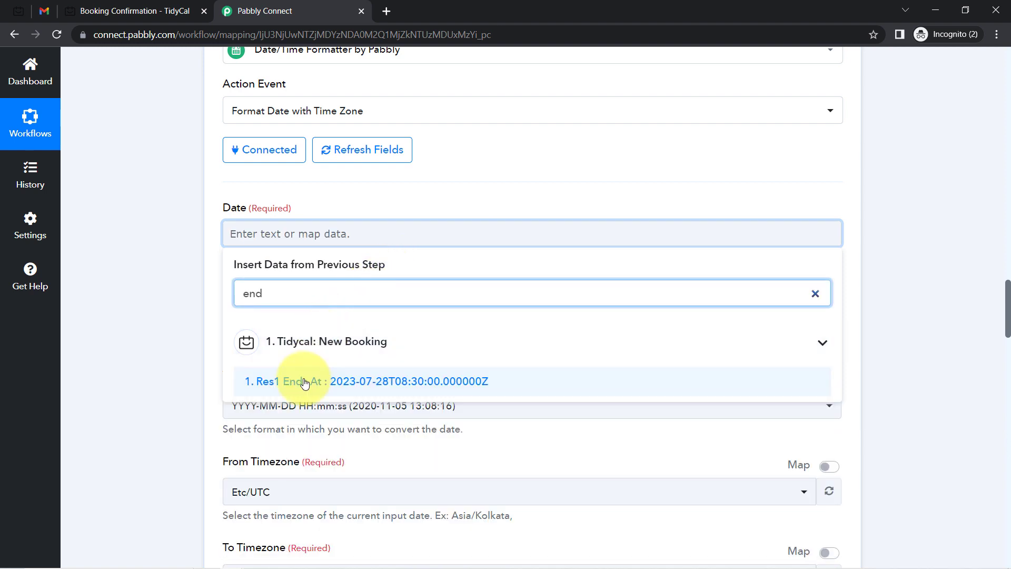
pyautogui.click(338, 380)
pyautogui.click(185, 329)
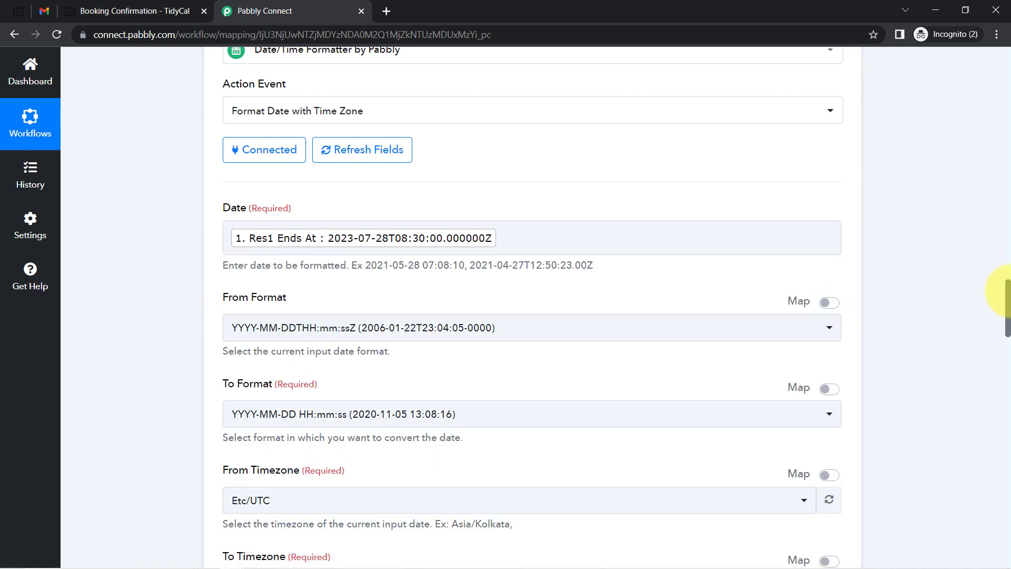
pyautogui.moveTo(1010, 303); pyautogui.dragTo(1005, 339)
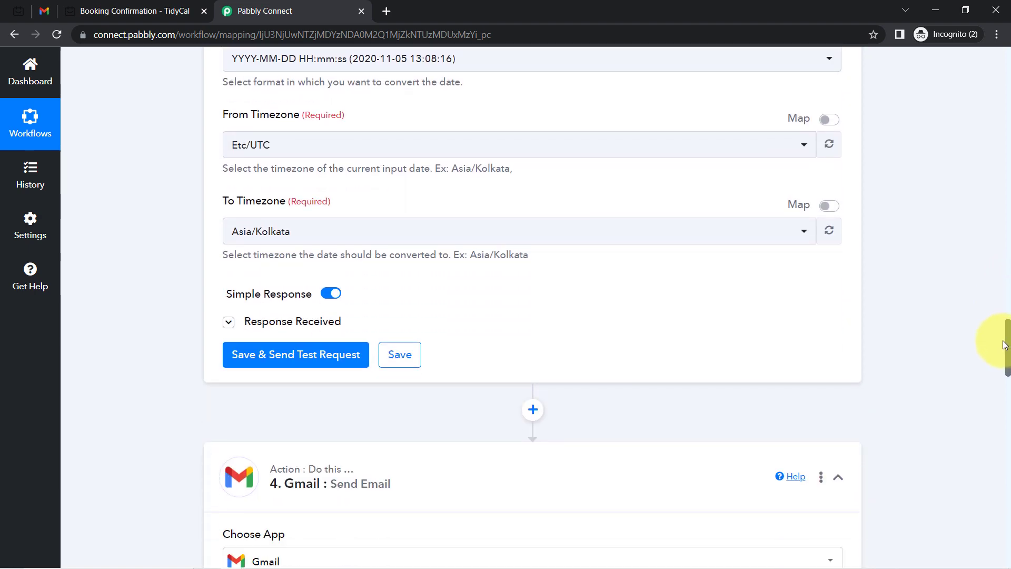
pyautogui.click(289, 354)
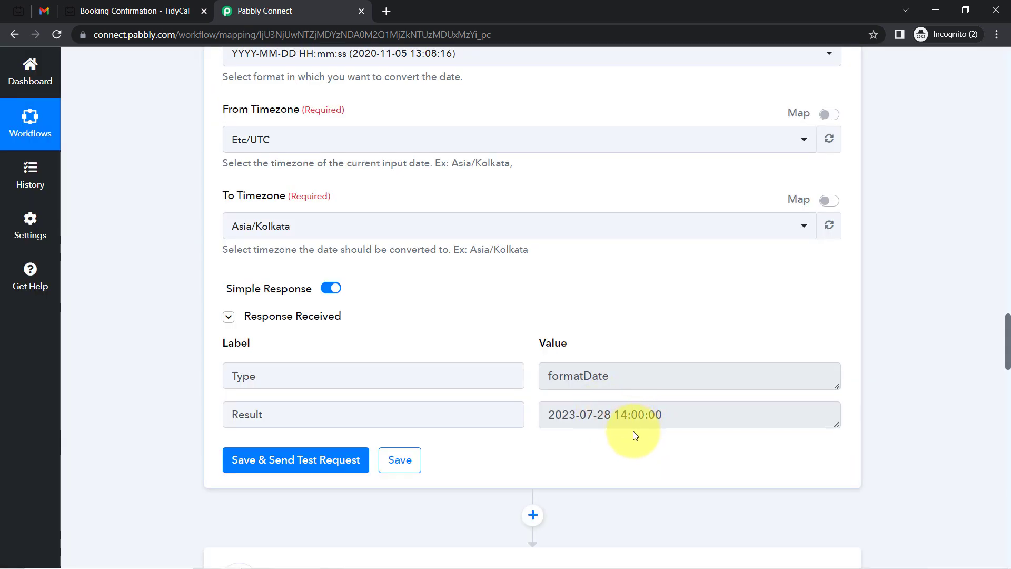
pyautogui.moveTo(604, 414); pyautogui.dragTo(680, 416)
pyautogui.moveTo(1008, 334); pyautogui.dragTo(981, 478)
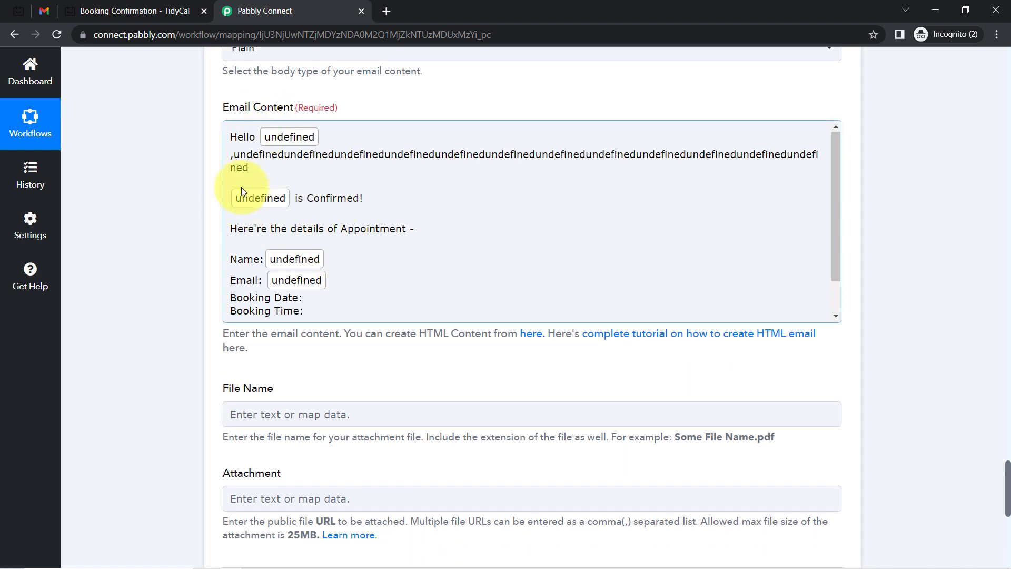
# Delete the broken name placeholder after 'Hello' in the Gmail email content
pyautogui.click(258, 144)
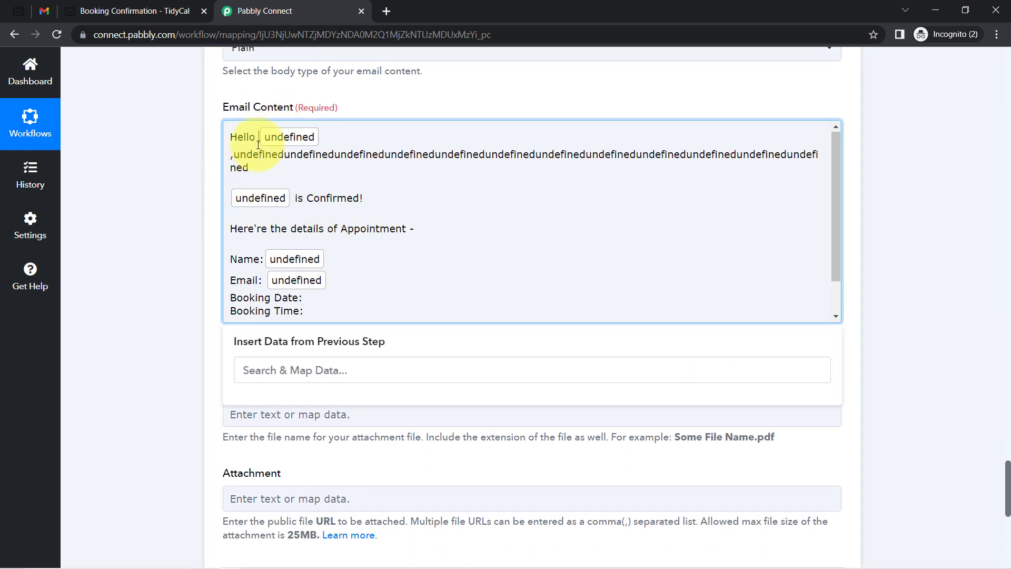
pyautogui.press('BackSpace')
pyautogui.press('BackSpace')
pyautogui.press('BackSpace')
pyautogui.moveTo(308, 304); pyautogui.dragTo(235, 135)
pyautogui.click(170, 174)
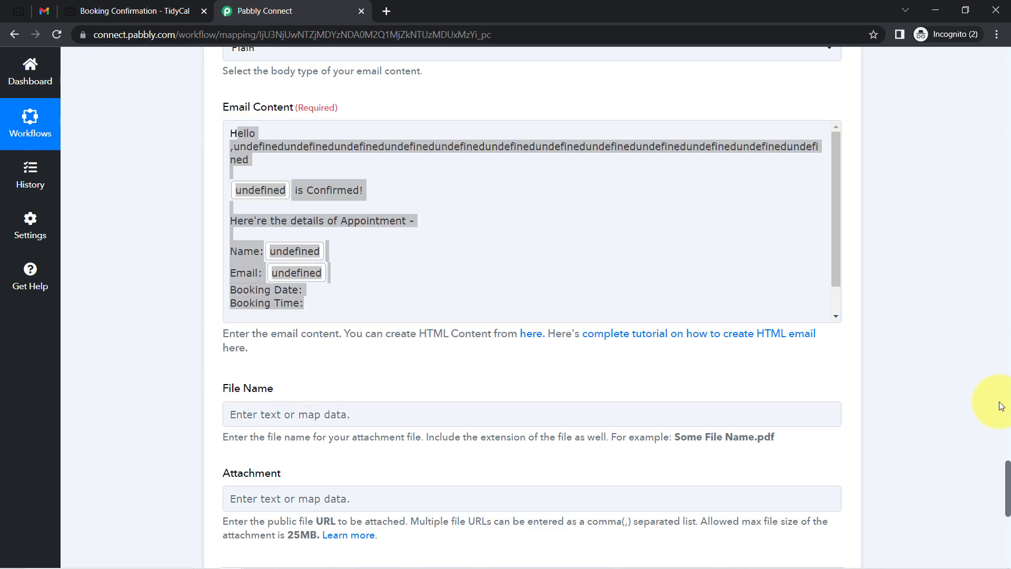
pyautogui.moveTo(1009, 468); pyautogui.dragTo(991, 376)
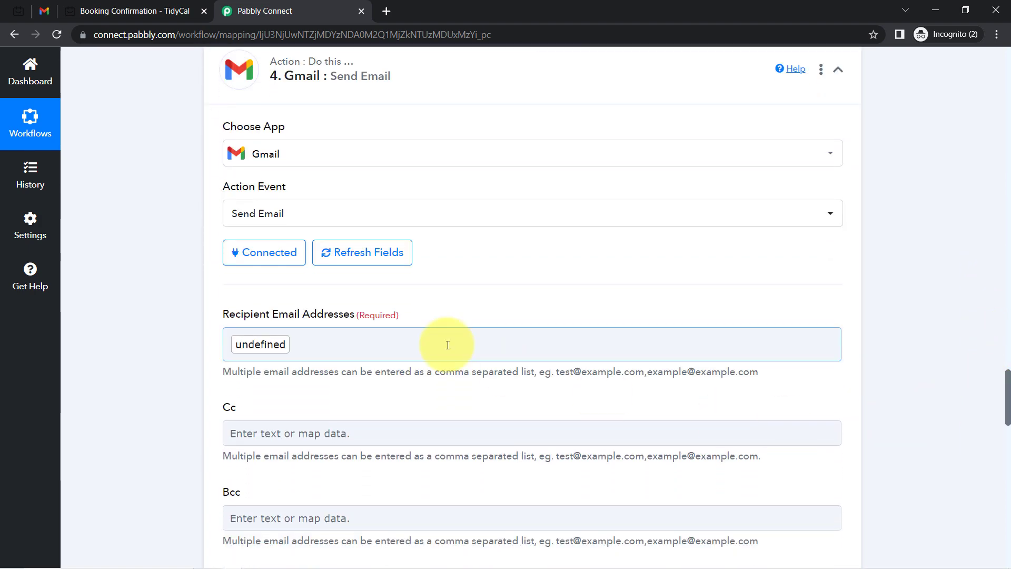
# Reconnect the Gmail step to the existing Gmail #5 connection and save
pyautogui.click(261, 259)
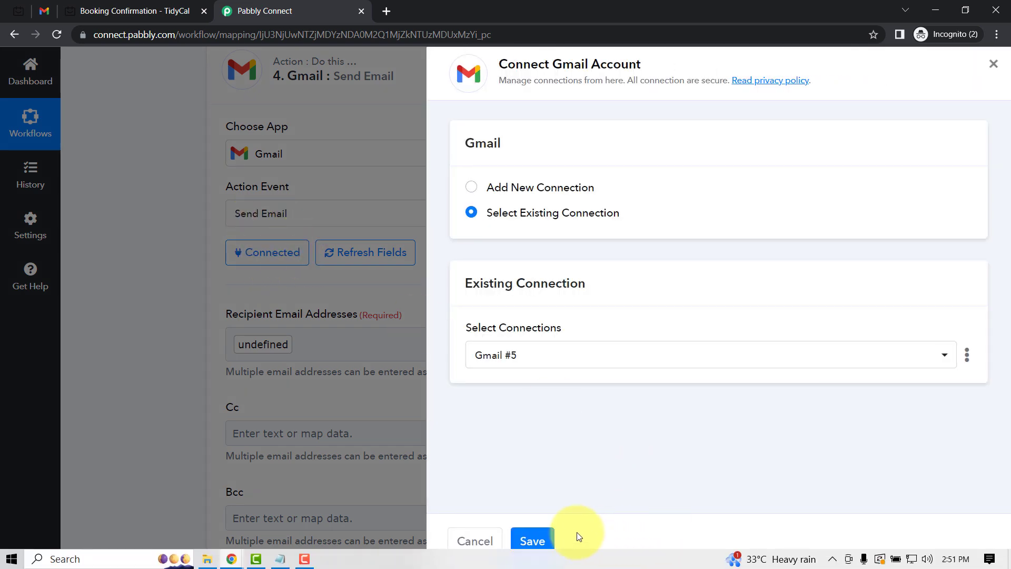
pyautogui.click(528, 543)
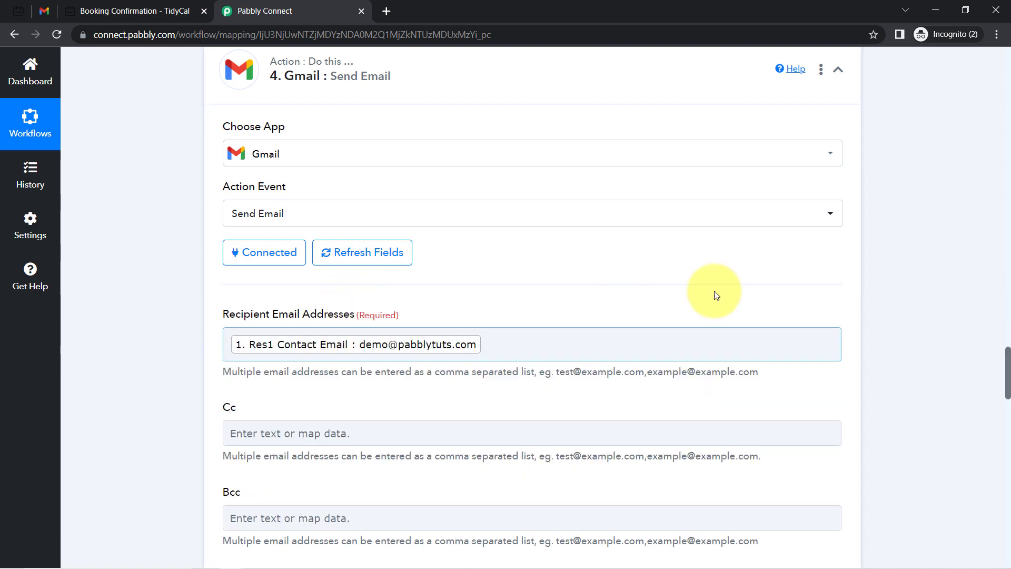
pyautogui.moveTo(1008, 396); pyautogui.dragTo(991, 479)
# Insert the formatted start and end times from steps 2 and 3 into the email body
pyautogui.click(840, 237)
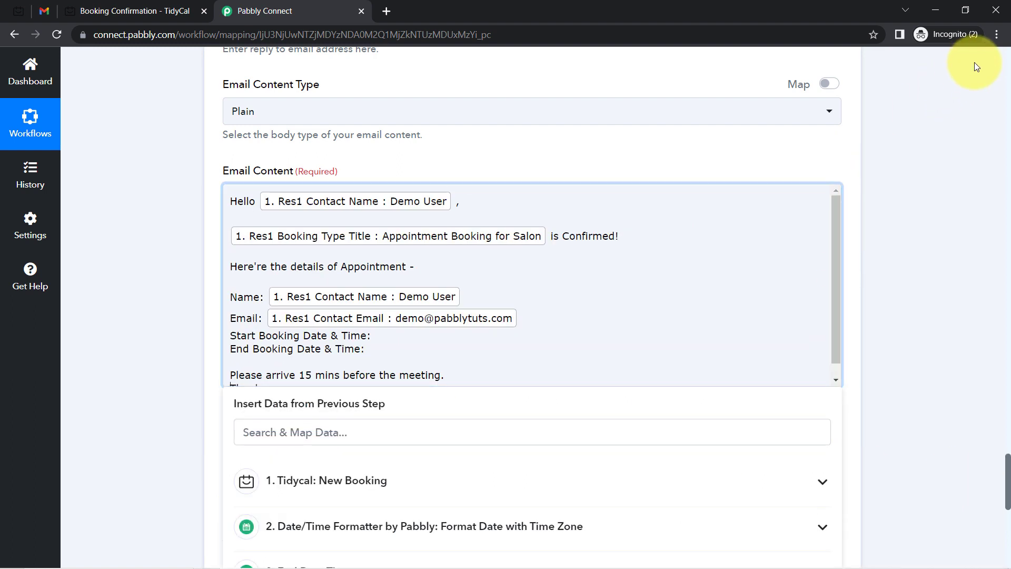
pyautogui.click(998, 35)
pyautogui.click(998, 36)
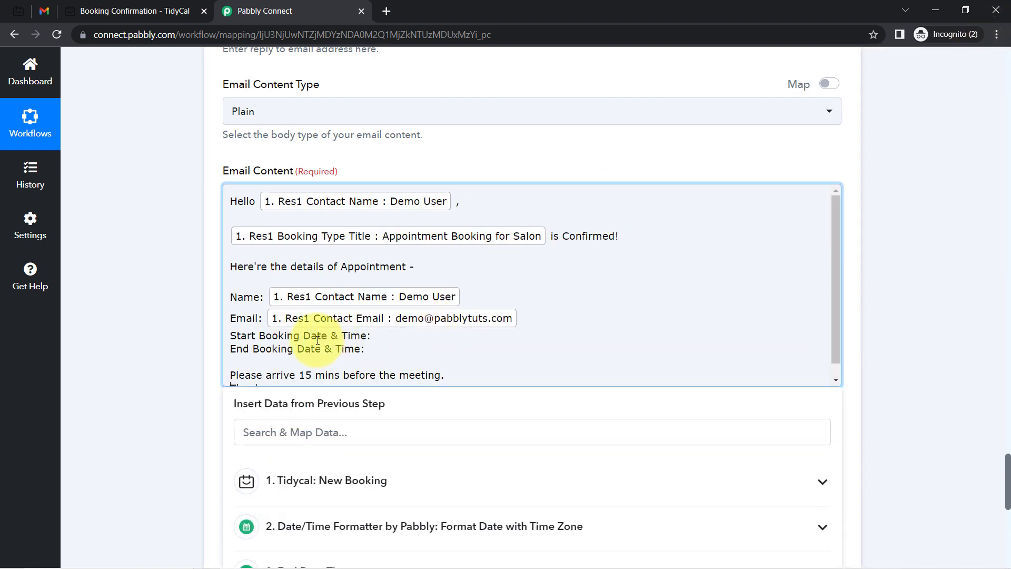
pyautogui.moveTo(260, 335); pyautogui.dragTo(347, 335)
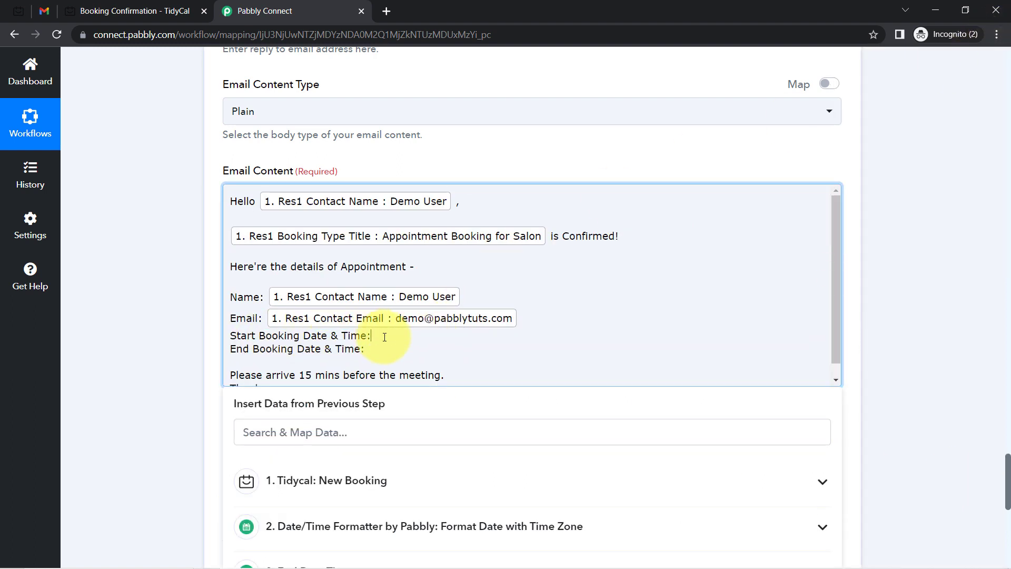
pyautogui.scroll(-5, 1008, 466)
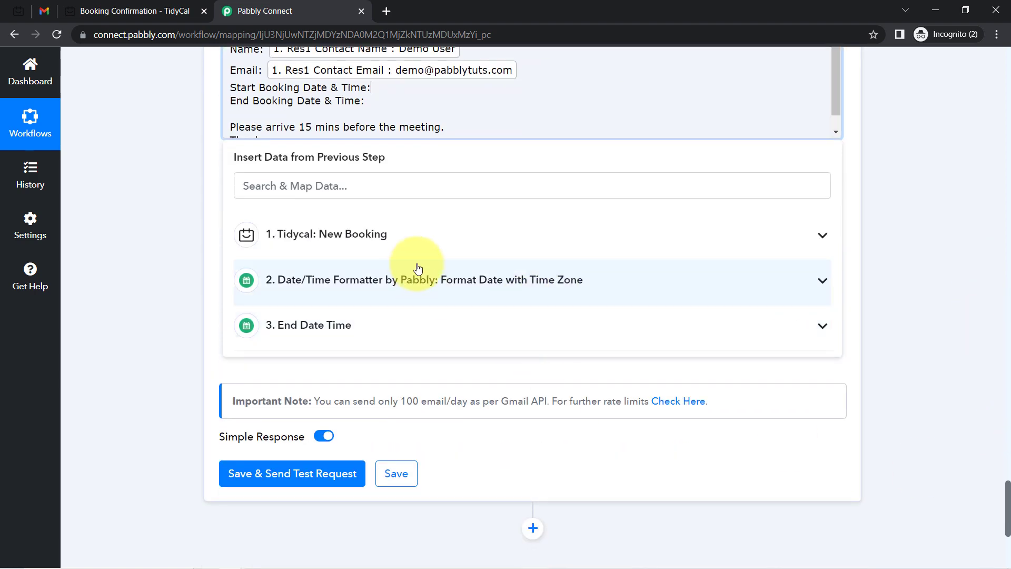
pyautogui.click(403, 291)
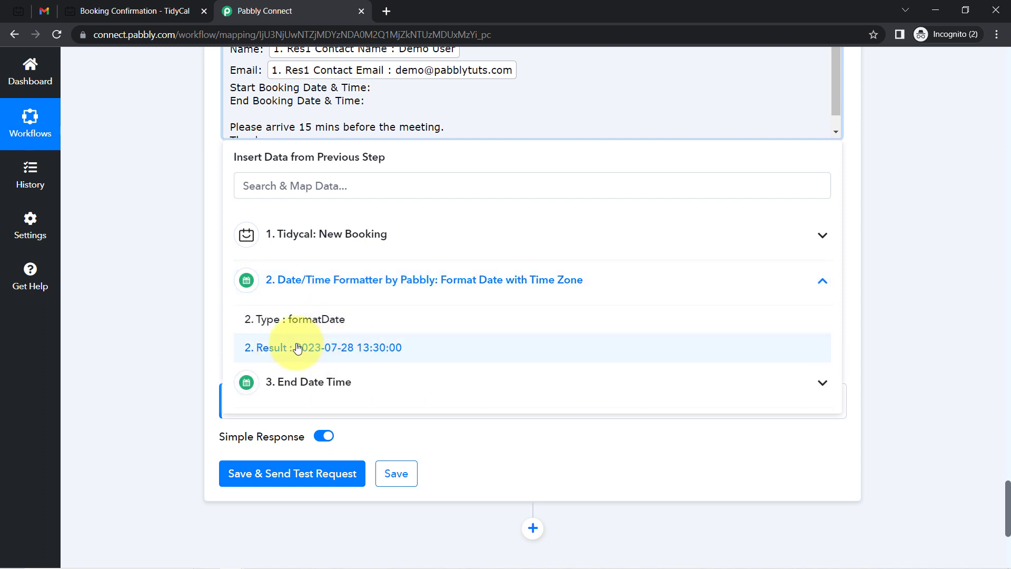
pyautogui.click(329, 348)
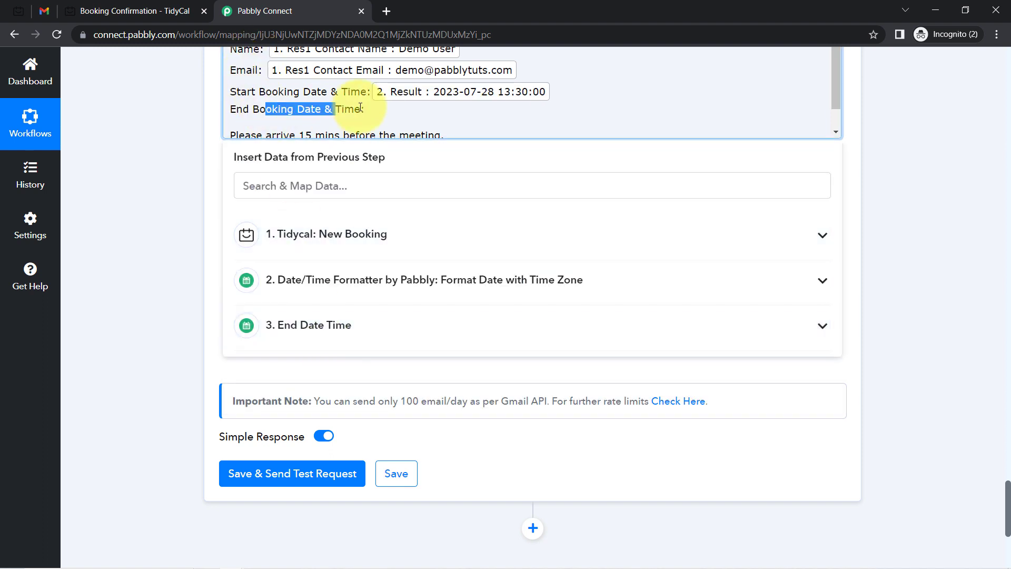
pyautogui.click(312, 326)
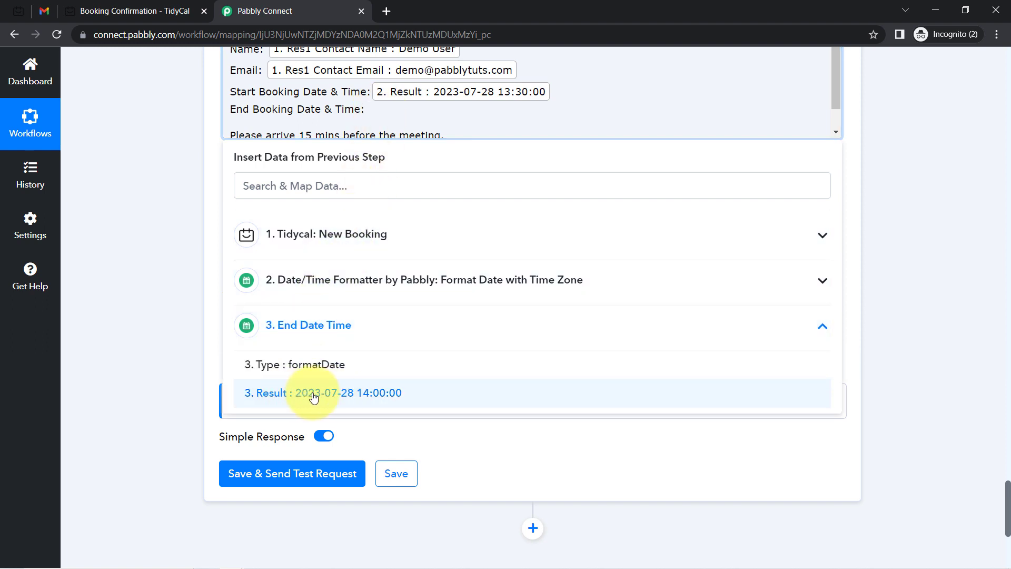
pyautogui.click(314, 396)
pyautogui.click(129, 132)
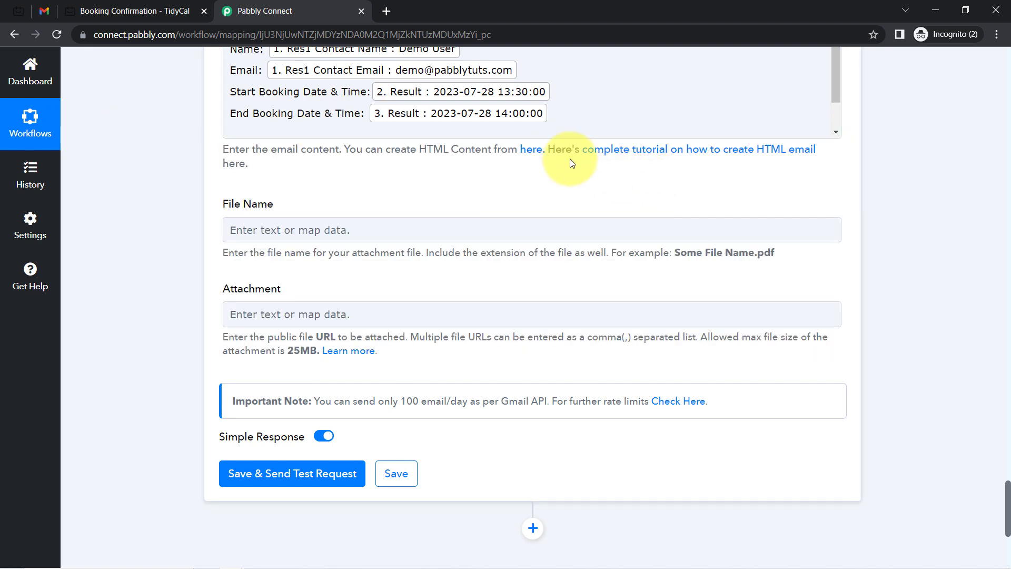
pyautogui.click(508, 68)
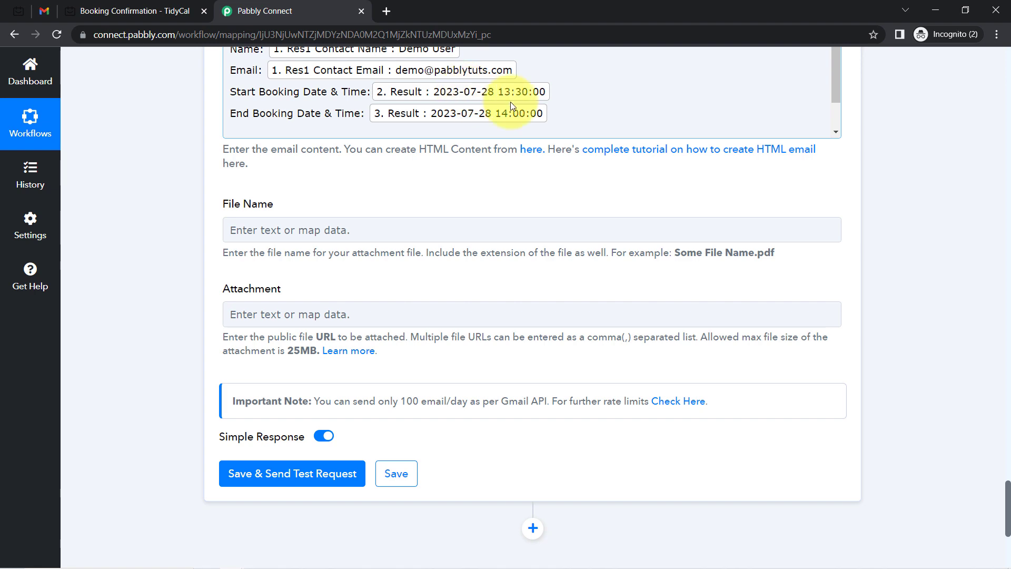
# Review the finished email body, including the arrival note, down to the test button
pyautogui.scroll(15, 1008, 452)
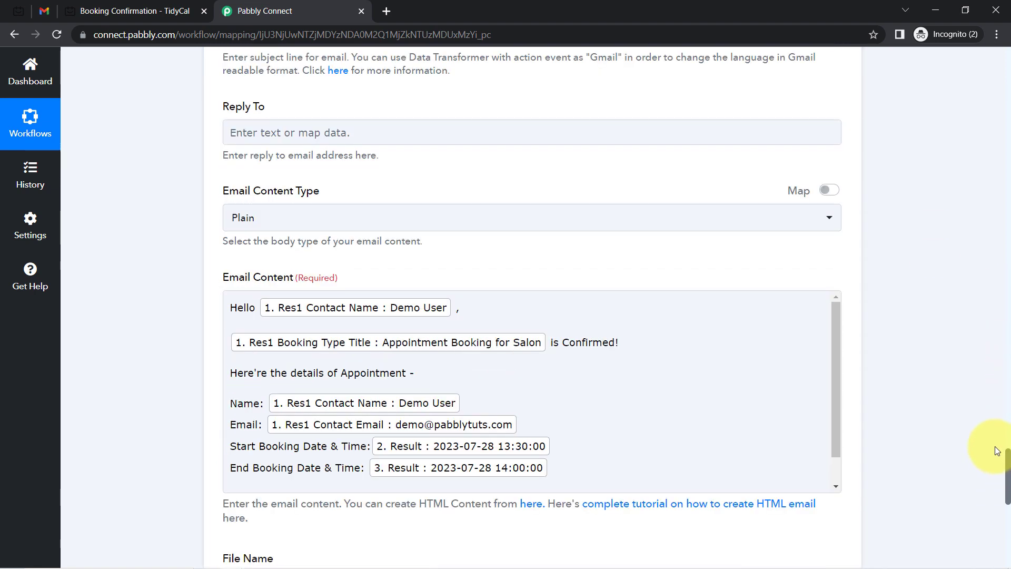
pyautogui.scroll(8, 979, 385)
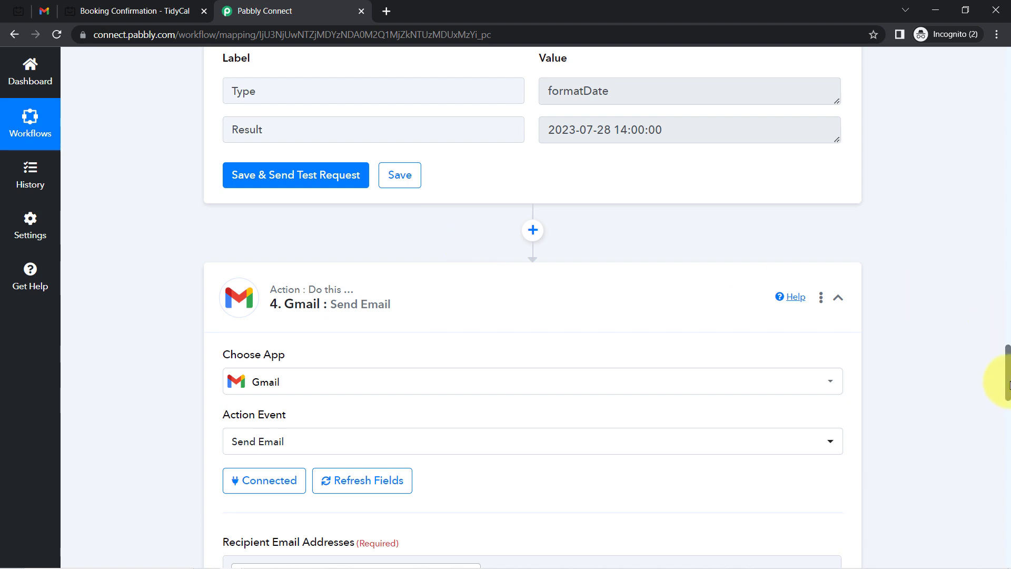
pyautogui.moveTo(1007, 368); pyautogui.dragTo(981, 488)
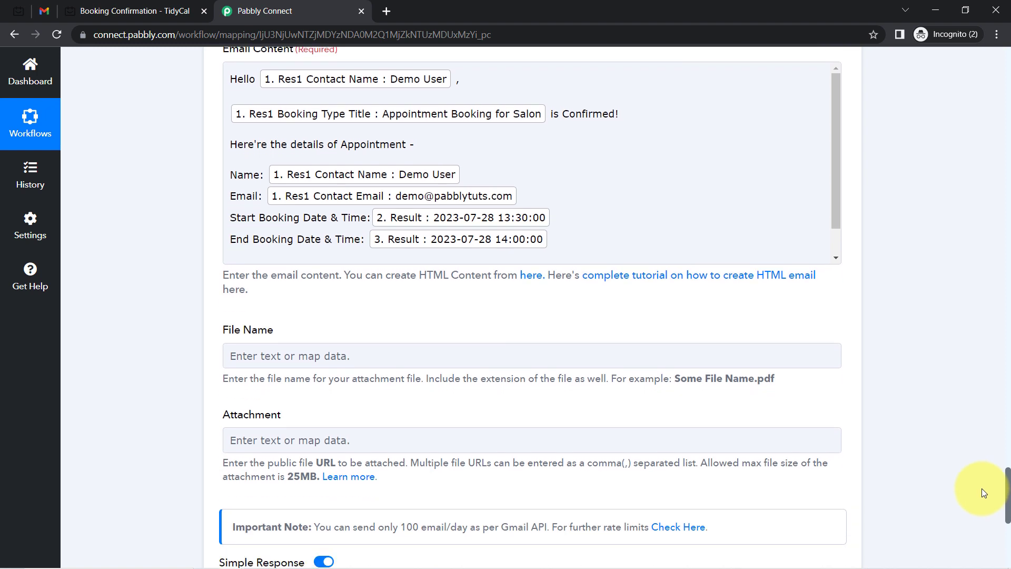
pyautogui.moveTo(834, 151); pyautogui.dragTo(833, 214)
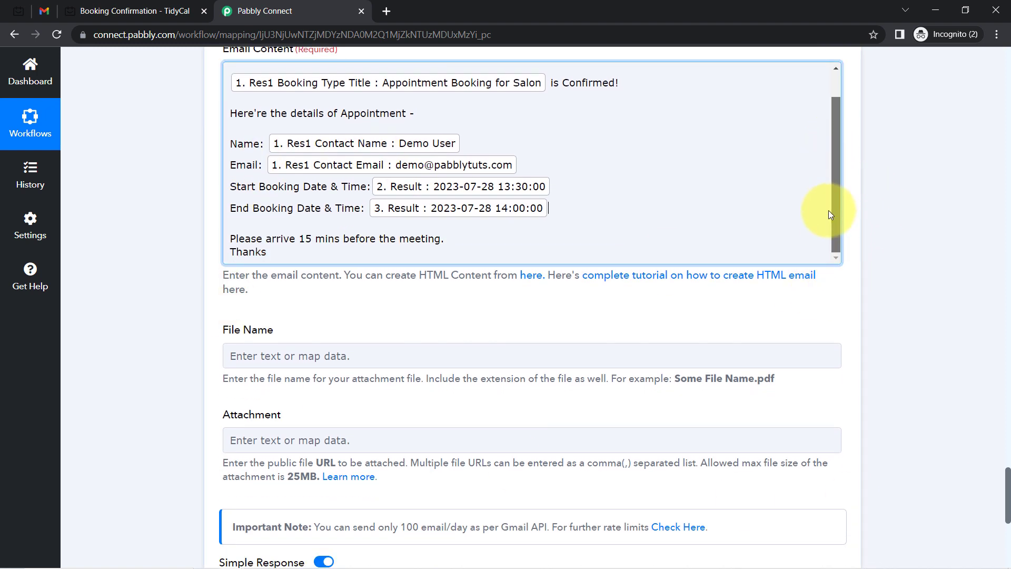
pyautogui.moveTo(265, 239); pyautogui.dragTo(324, 242)
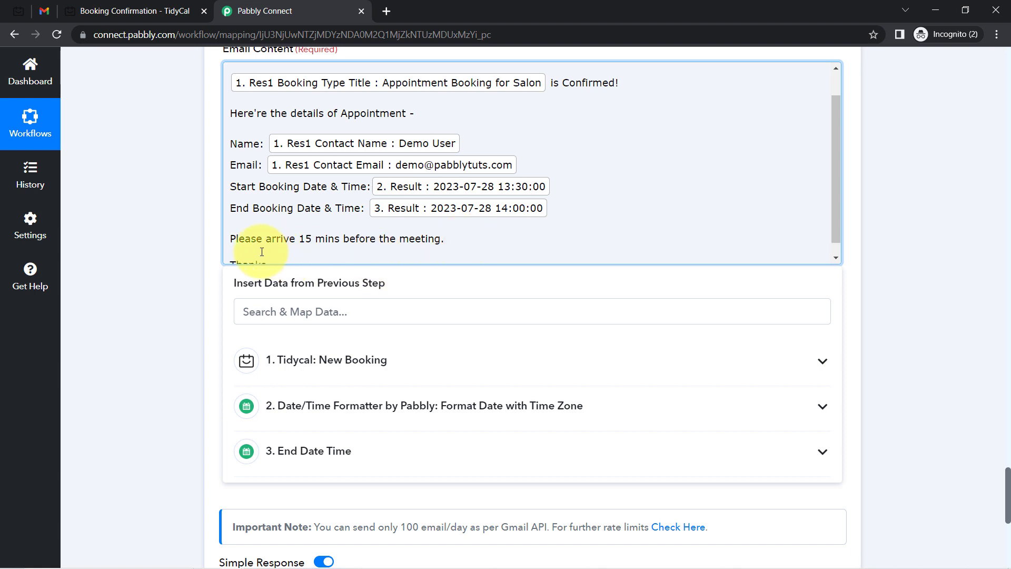
pyautogui.click(206, 273)
pyautogui.scroll(1, 184, 307)
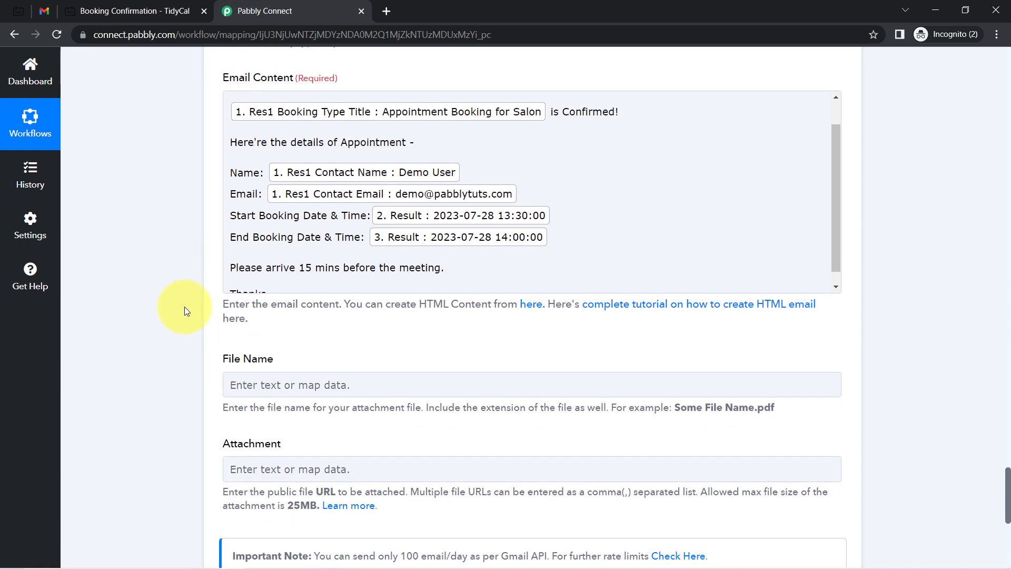
pyautogui.scroll(-5, 184, 307)
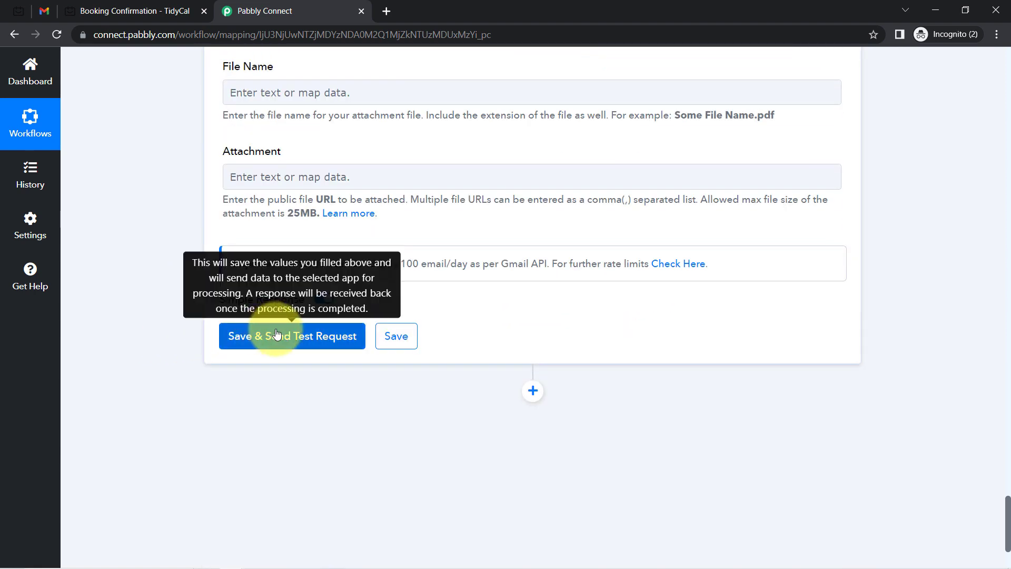
# Test-send the confirmation email, confirm the Result Status is 'sent', then go to Gmail
pyautogui.click(270, 327)
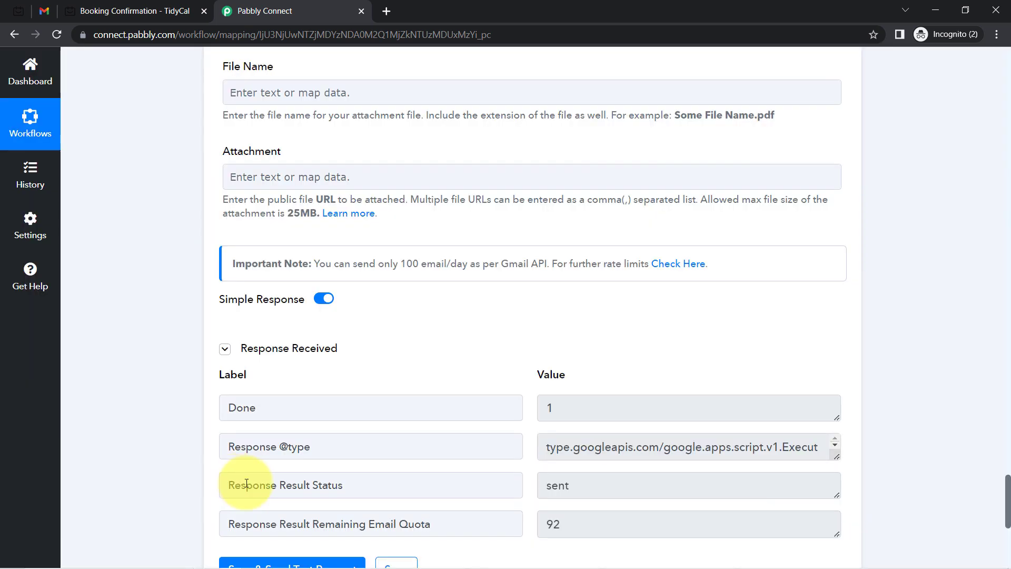
pyautogui.click(291, 487)
pyautogui.moveTo(291, 487); pyautogui.dragTo(344, 488)
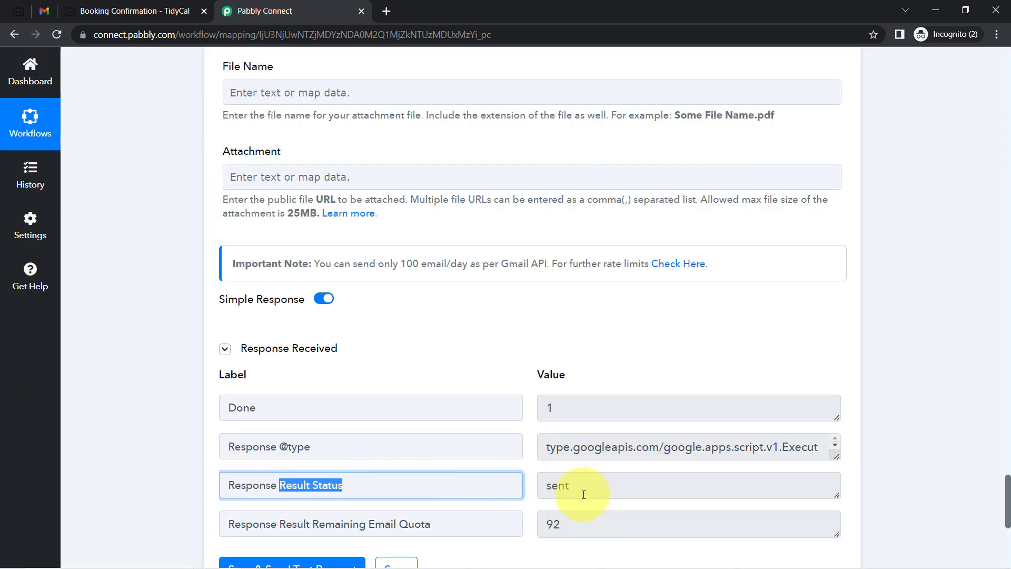
pyautogui.moveTo(583, 494); pyautogui.dragTo(473, 483)
pyautogui.click(37, 15)
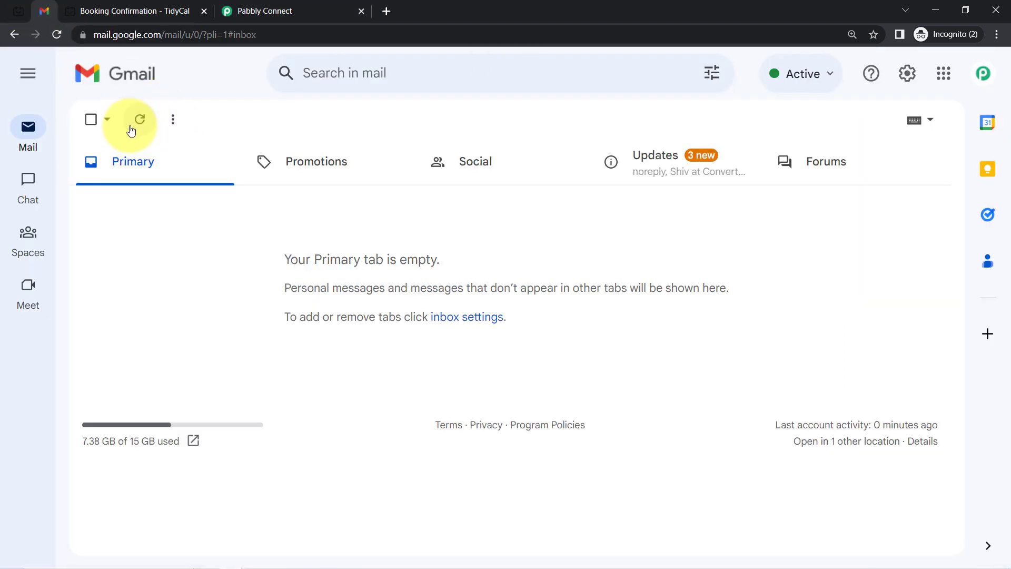
# Reload the Gmail inbox and open the new 'Booking is Confirmed!' email
pyautogui.click(57, 34)
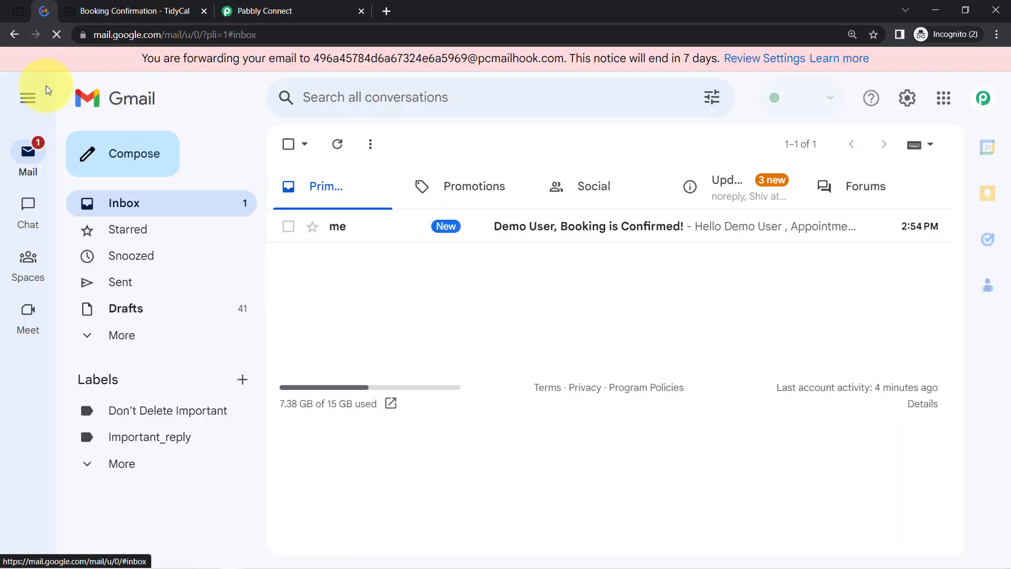
pyautogui.click(28, 97)
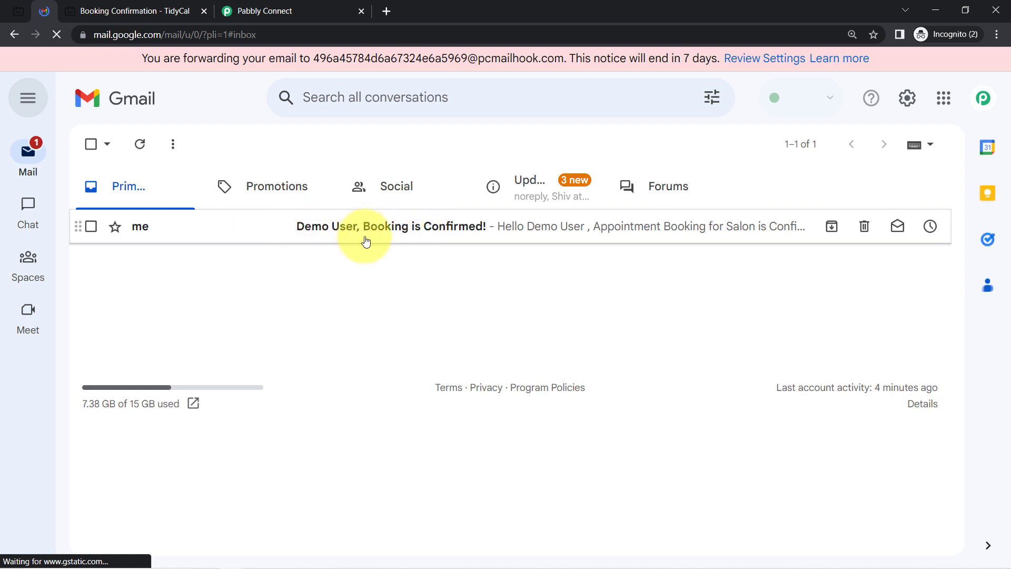
pyautogui.click(383, 237)
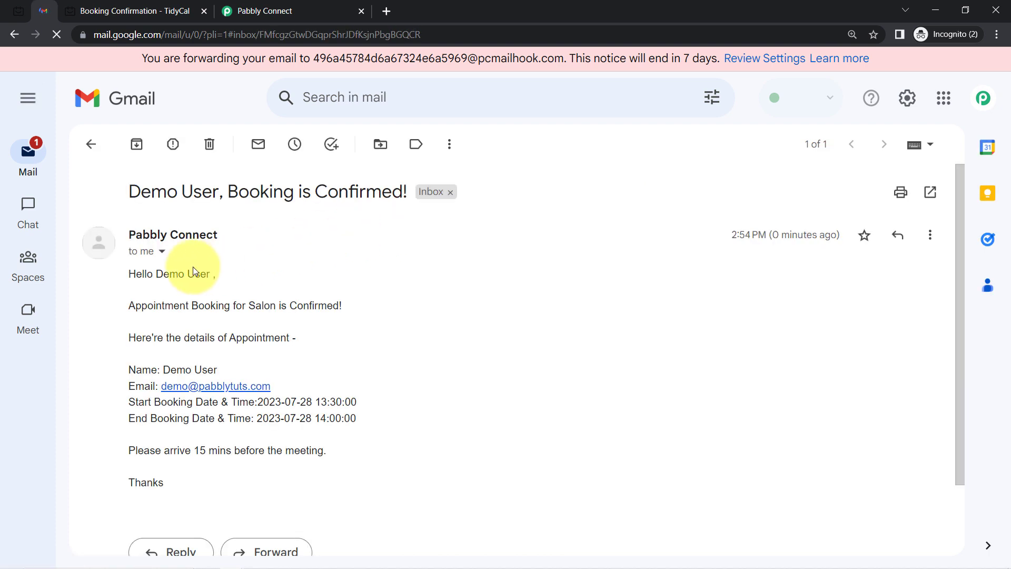
pyautogui.moveTo(174, 287); pyautogui.dragTo(246, 305)
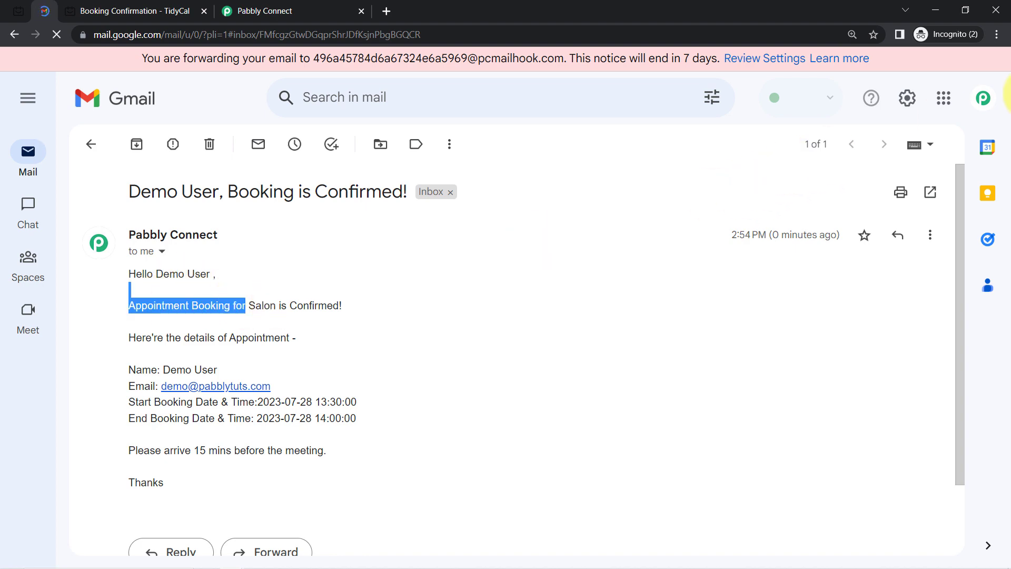
# Zoom in to check the booking details, then close the TidyCal confirmation tab
pyautogui.click(998, 35)
pyautogui.click(956, 140)
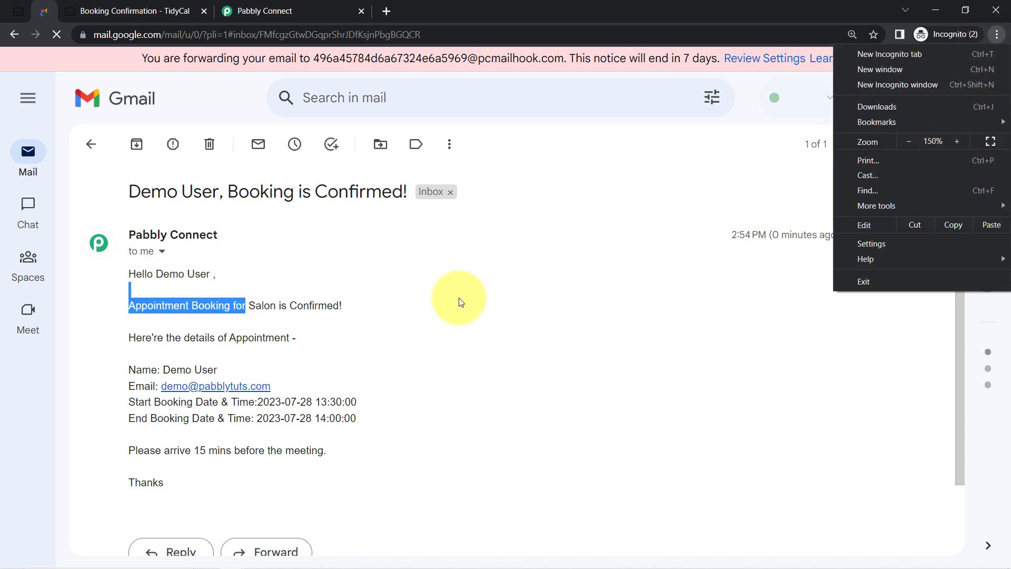
pyautogui.click(250, 318)
pyautogui.scroll(-2, 251, 318)
pyautogui.scroll(-2, 251, 318)
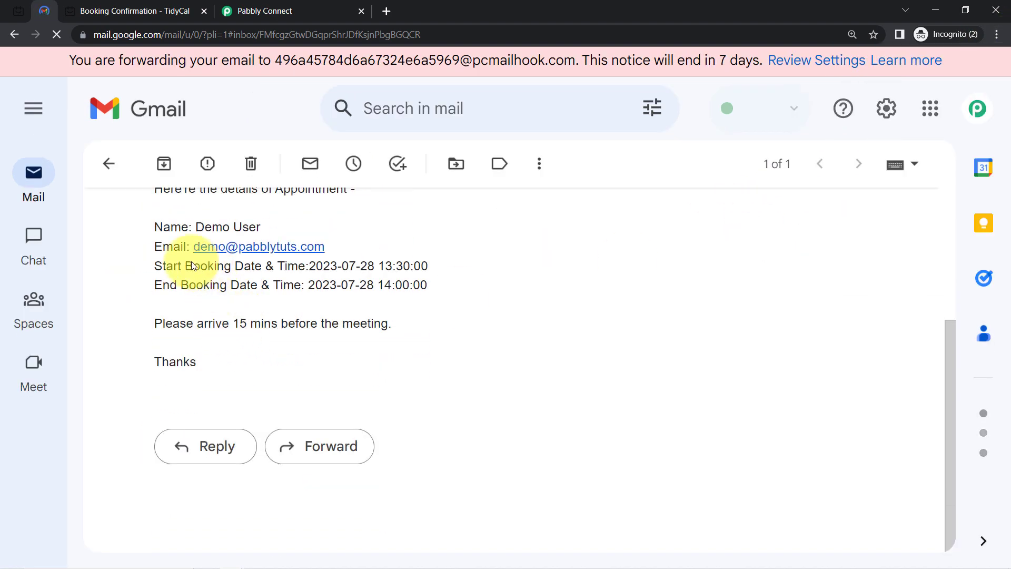
pyautogui.moveTo(177, 230); pyautogui.dragTo(236, 353)
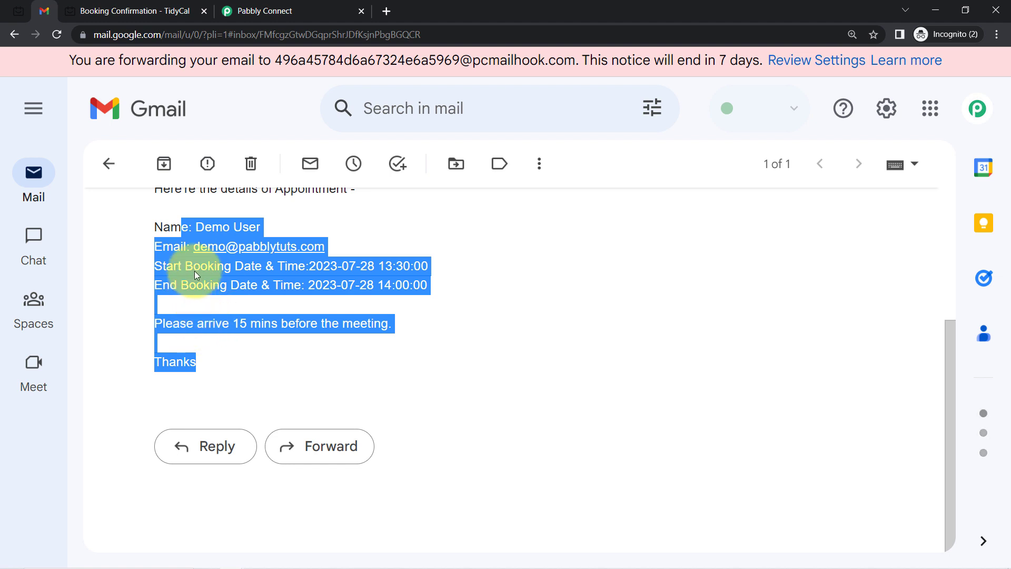
pyautogui.click(204, 12)
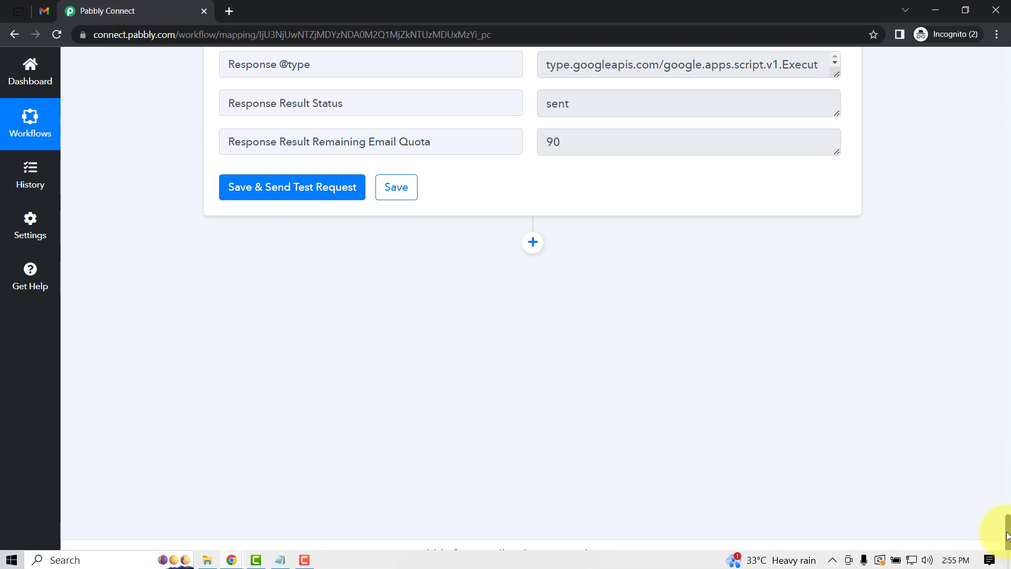
# Collapse the Tidycal, Date/Time Formatter, End Date & Time and Gmail steps, then show the workflow's options menu
pyautogui.scroll(10, 999, 301)
pyautogui.scroll(15, 998, 301)
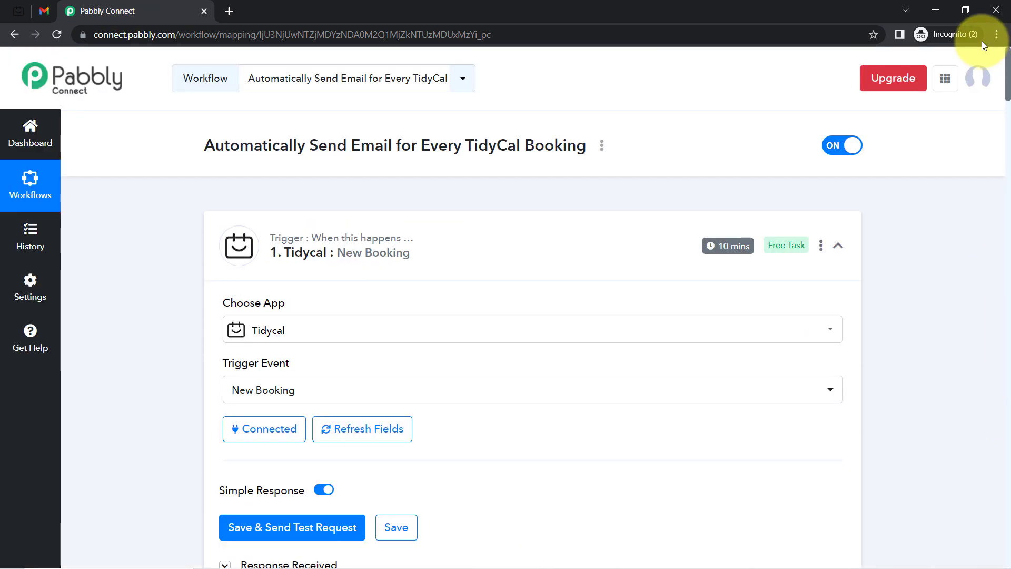
pyautogui.click(253, 248)
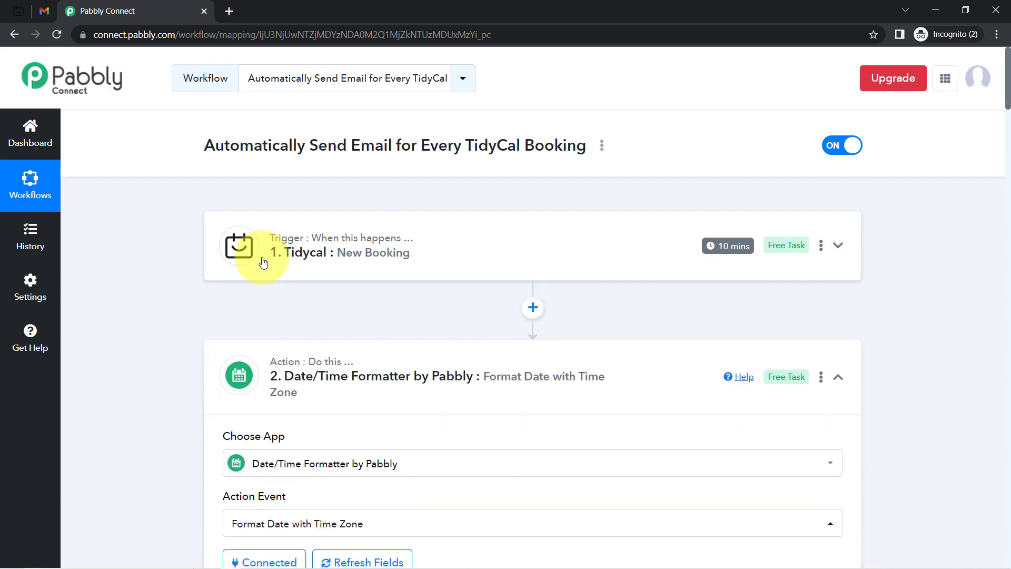
pyautogui.click(328, 362)
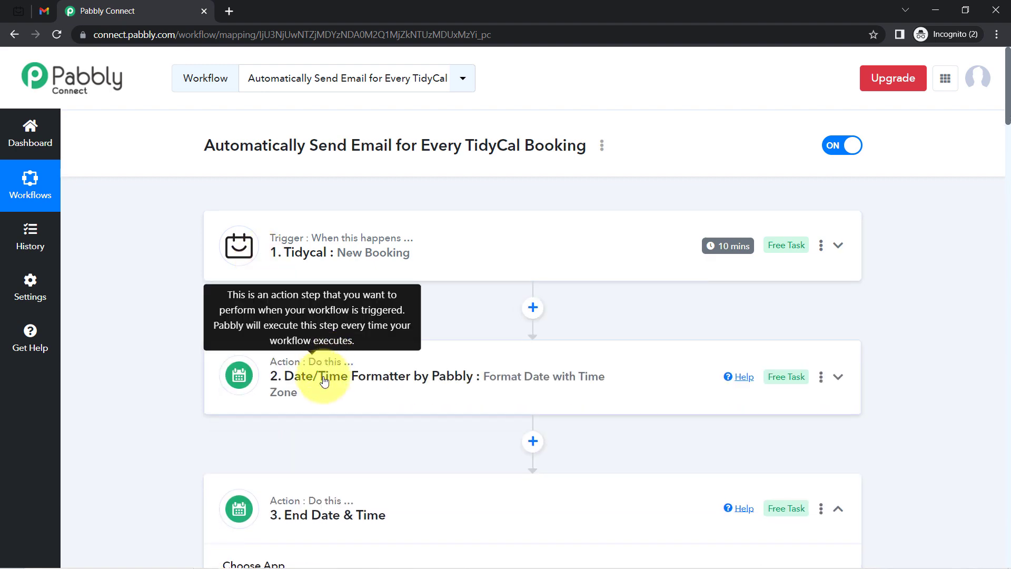
pyautogui.click(291, 503)
pyautogui.scroll(-4, 176, 361)
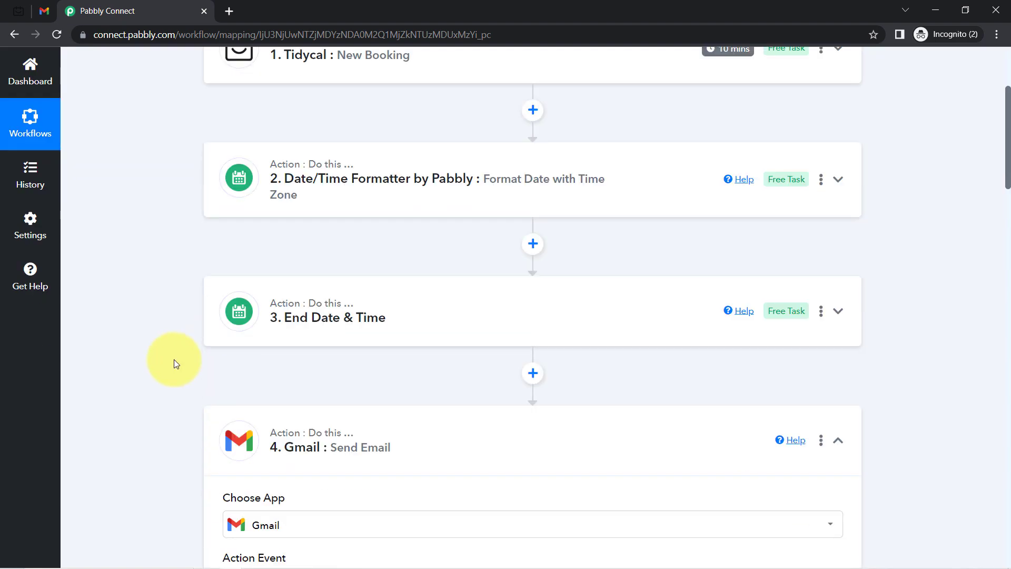
pyautogui.click(324, 466)
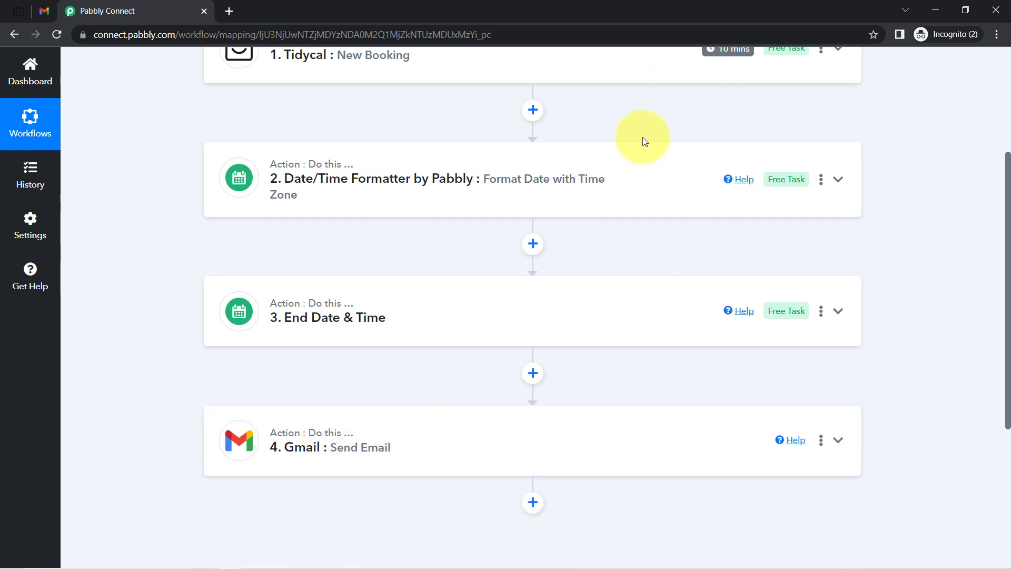
pyautogui.scroll(4, 1000, 237)
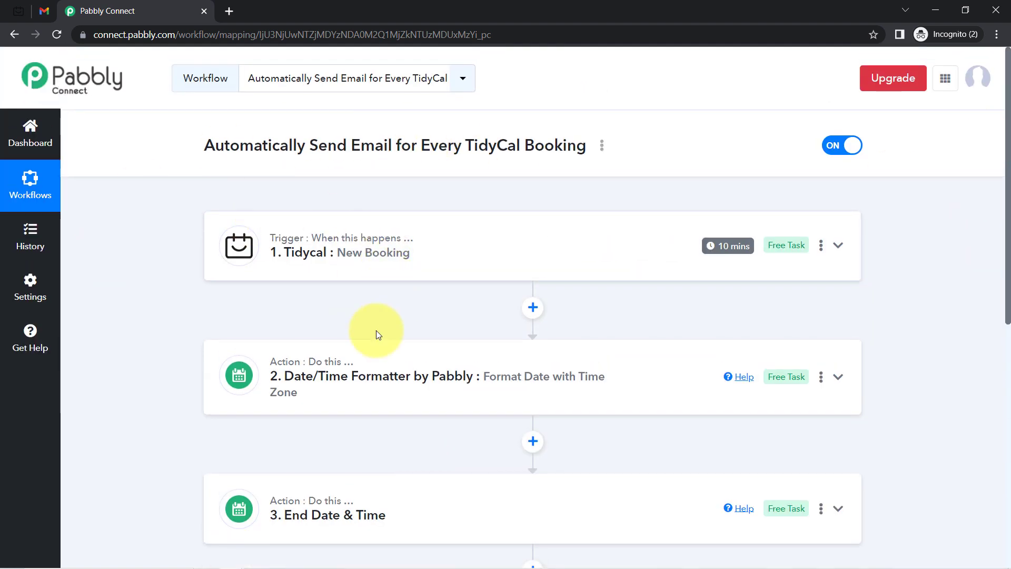
pyautogui.scroll(-6, 361, 361)
pyautogui.scroll(6, 361, 358)
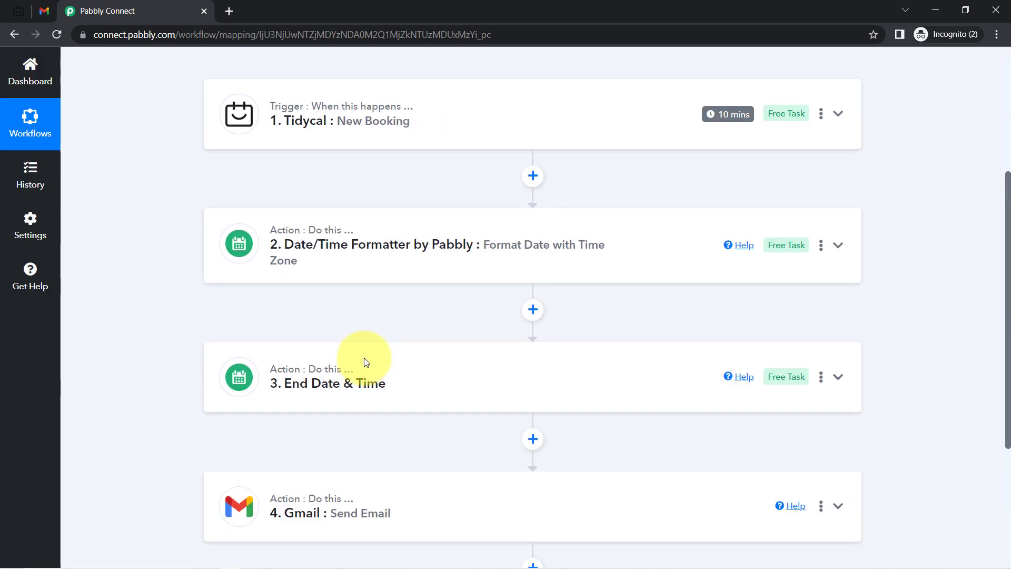
pyautogui.click(601, 145)
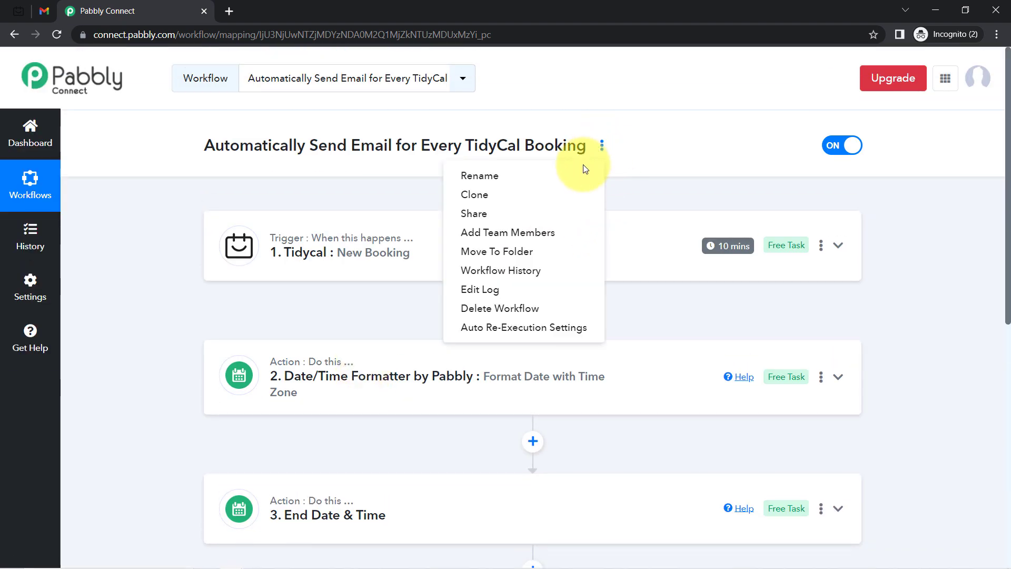
# Copy the workflow's share link from the Share Workflow dialog and close it
pyautogui.click(495, 216)
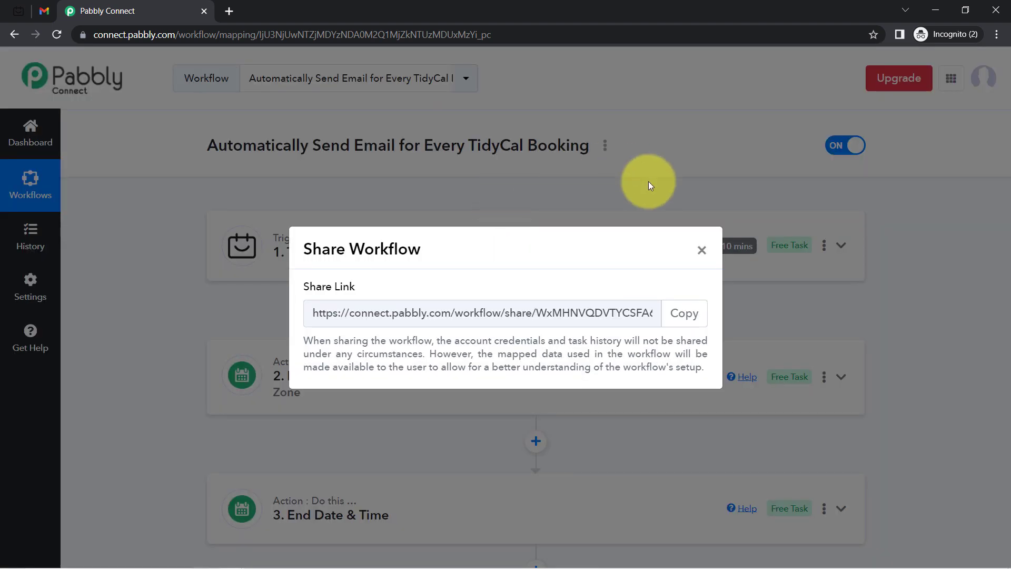
pyautogui.click(679, 318)
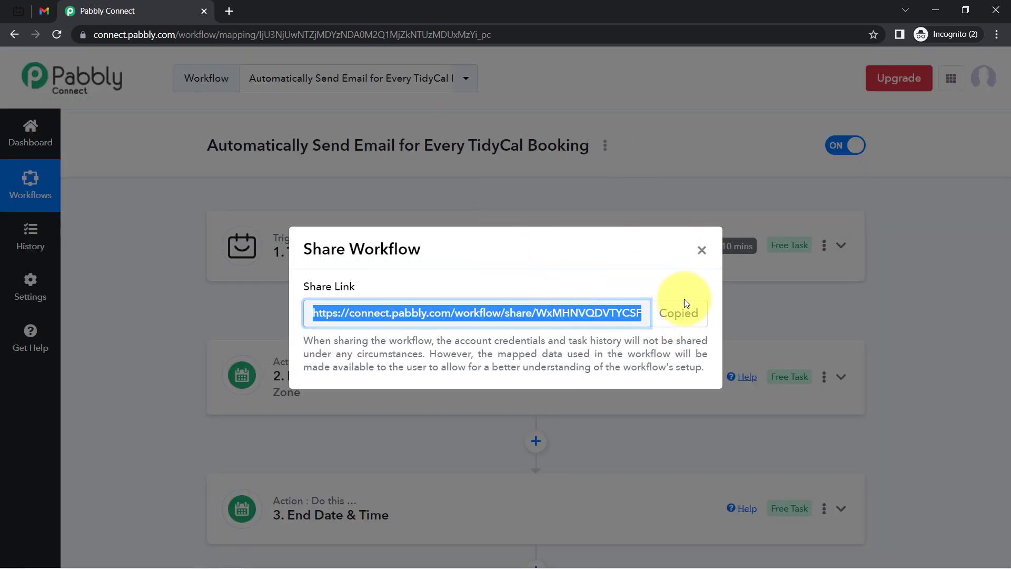
pyautogui.click(701, 249)
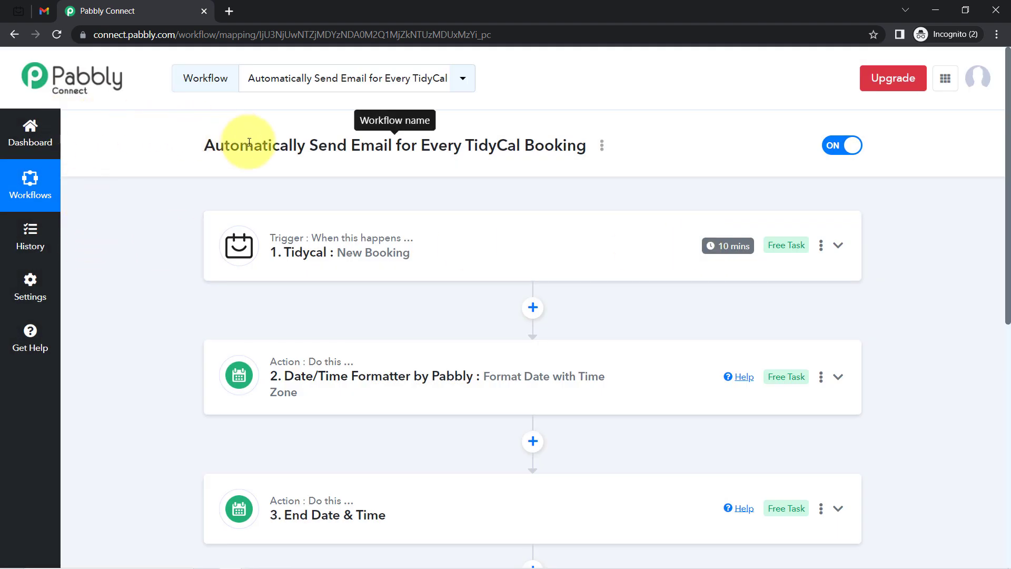
pyautogui.scroll(-3, 191, 337)
pyautogui.scroll(3, 196, 337)
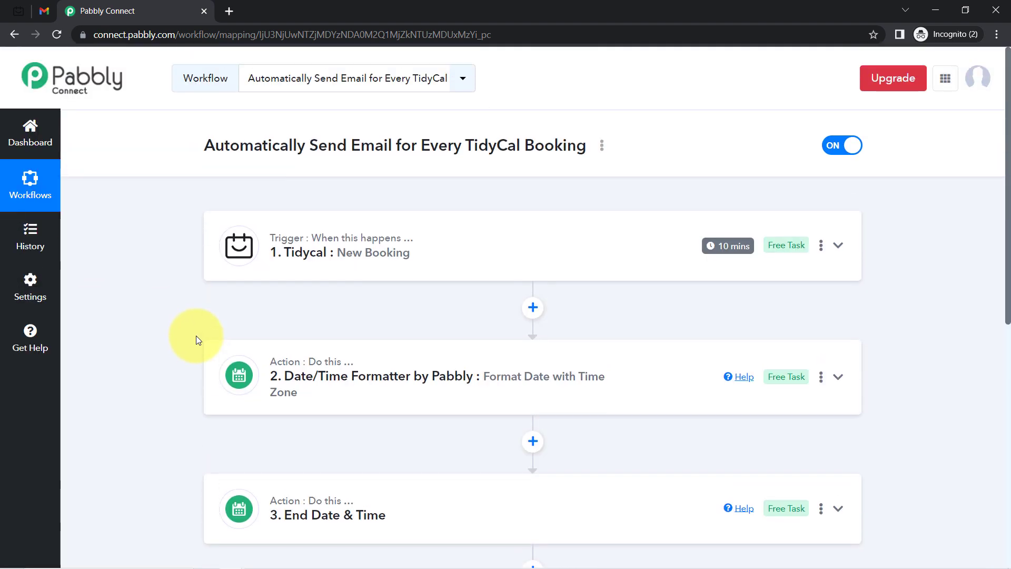